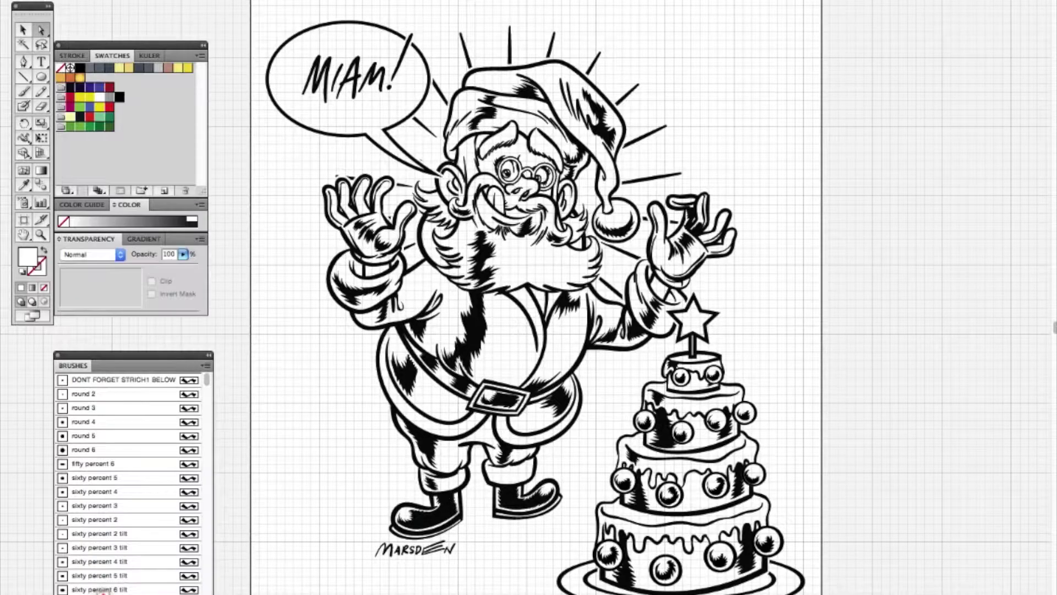
Step: Switch to a different workspace layout and show the Layers panel with the drawing's 9 layers
{"action": "left_click", "coordinate": [344, 0]}
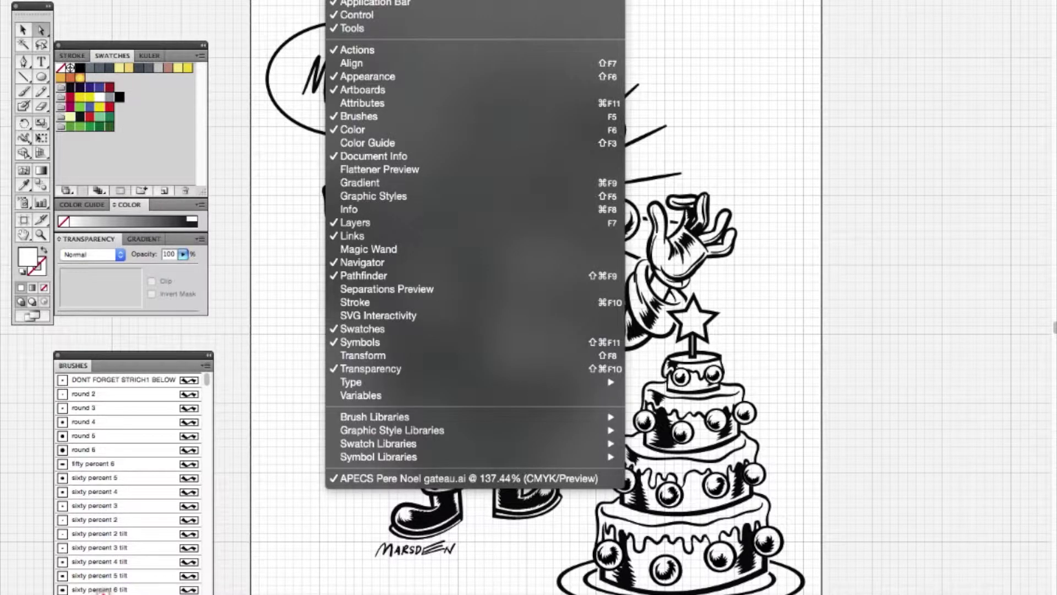
{"action": "left_click", "coordinate": [355, 223]}
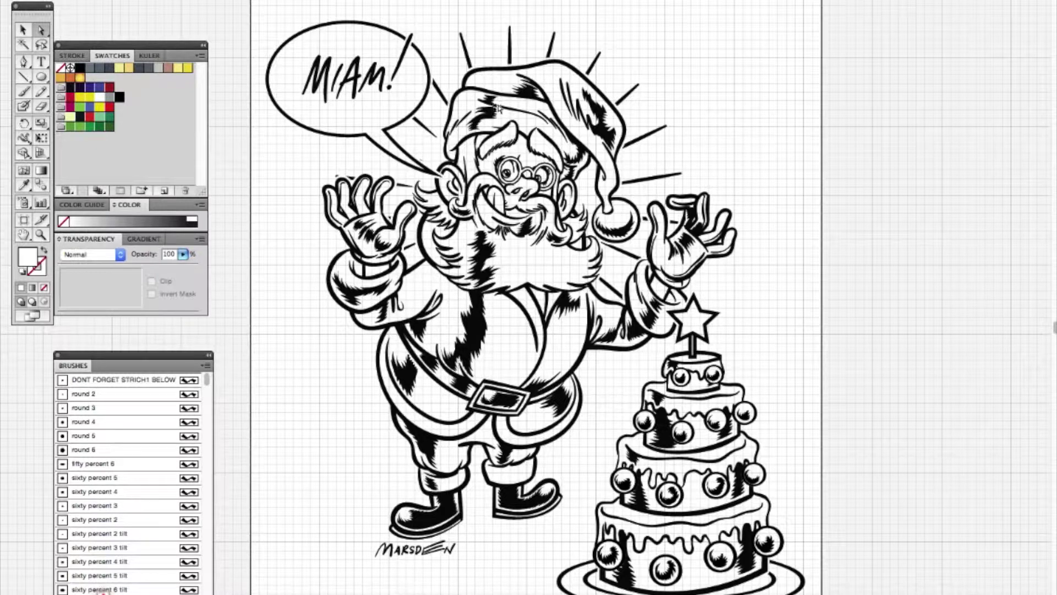
{"action": "left_click", "coordinate": [344, 0]}
{"action": "left_click", "coordinate": [411, 222]}
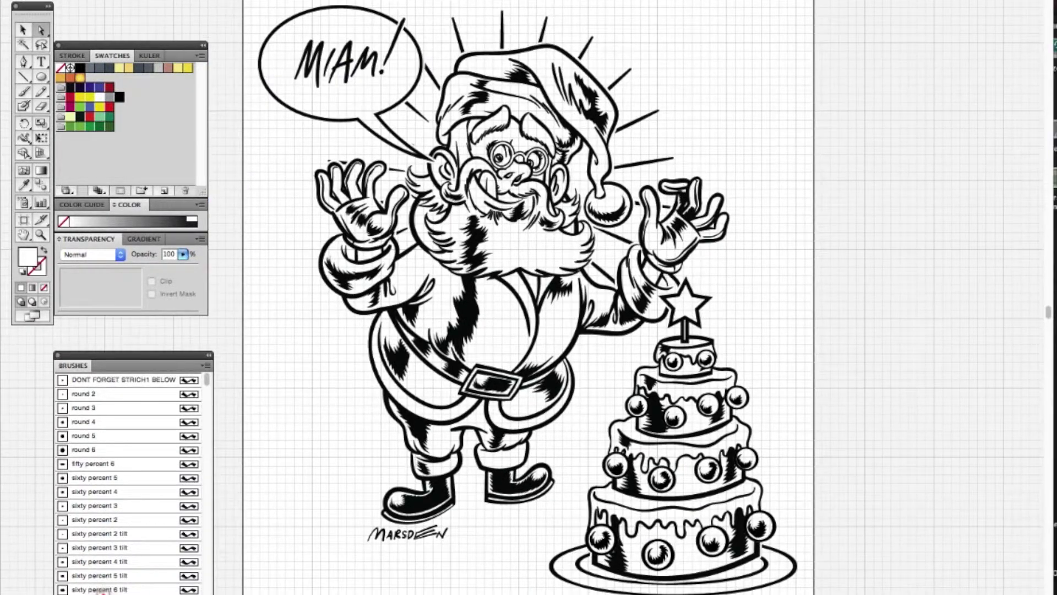
{"action": "left_click", "coordinate": [344, 0]}
{"action": "left_click", "coordinate": [688, 0]}
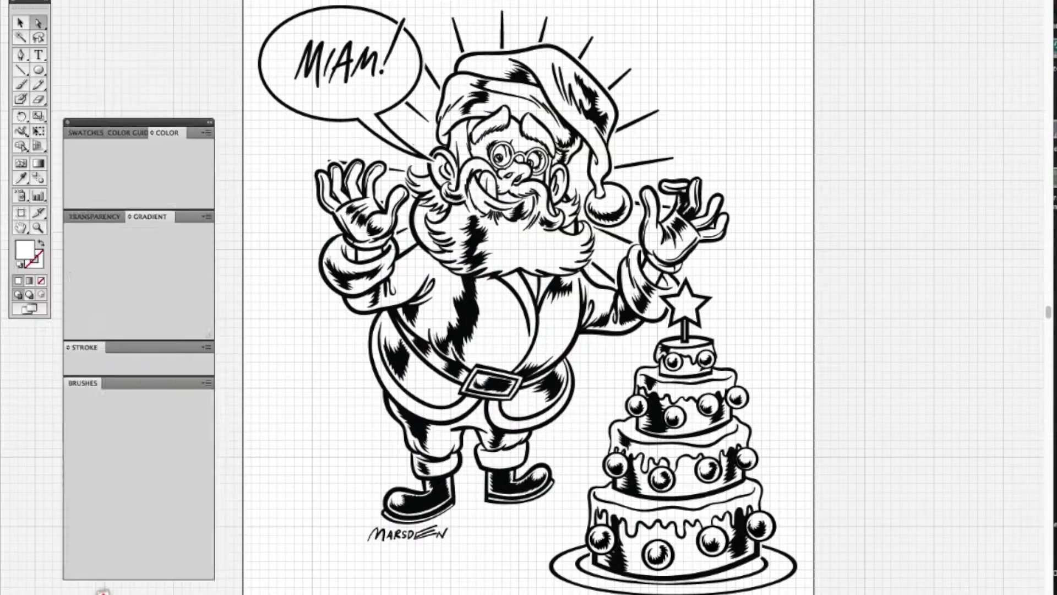
{"action": "key", "text": "F7"}
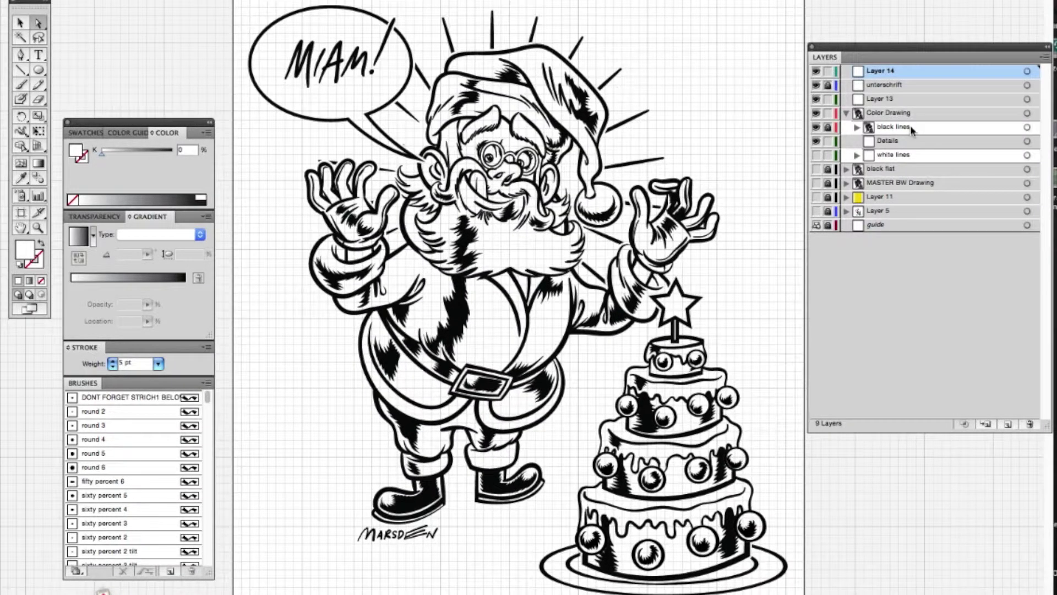
Step: Turn on Layer 11's yellow background and the white lines layer
{"action": "left_click", "coordinate": [816, 198]}
{"action": "left_click", "coordinate": [497, 207]}
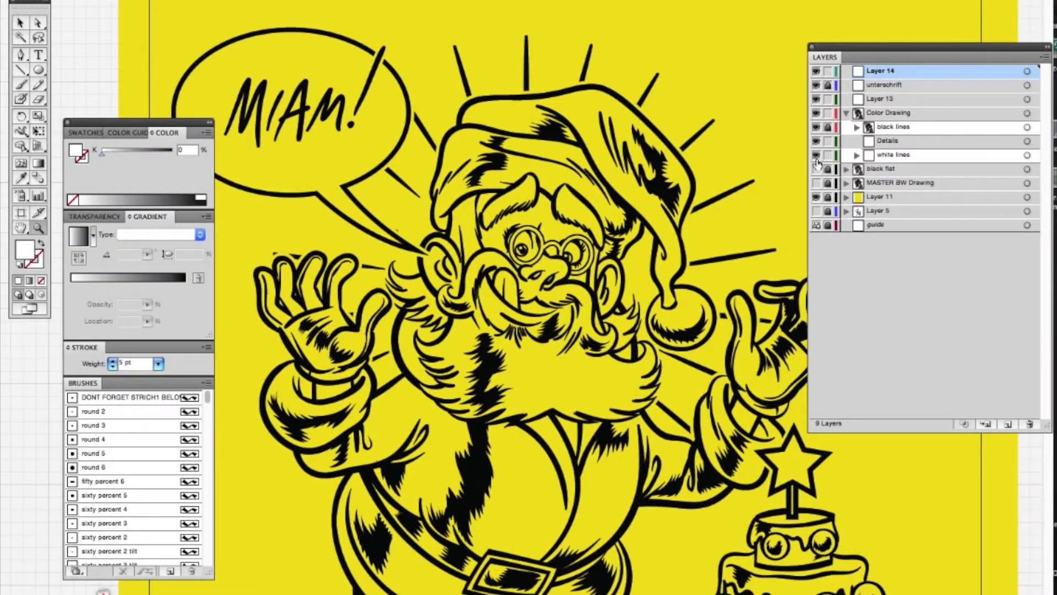
{"action": "left_click", "coordinate": [816, 156]}
{"action": "key", "text": "ctrl+0"}
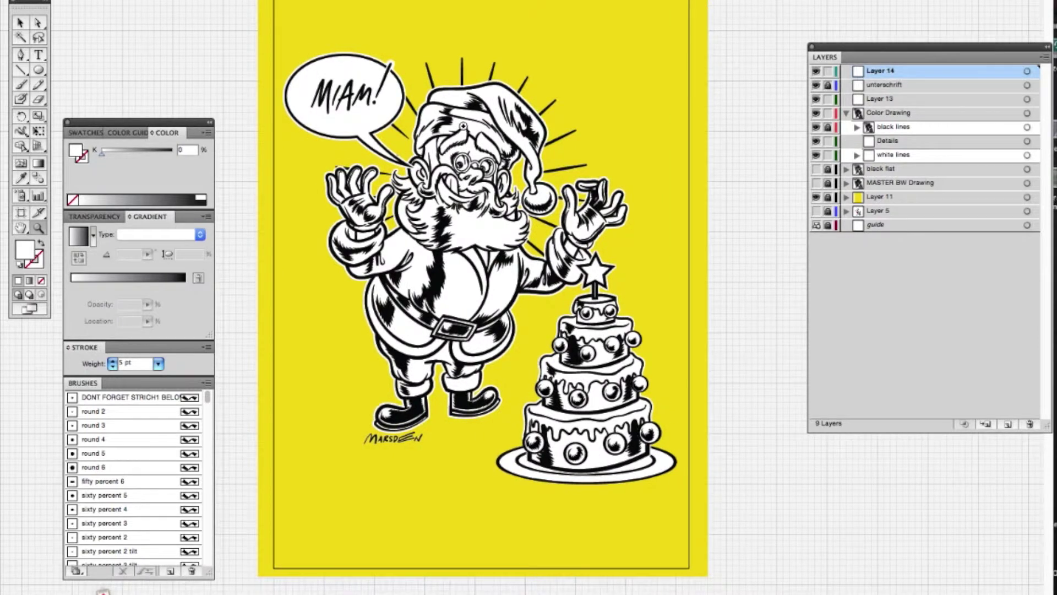
Step: Hide the black lines layer and check the belly's white fill shape, leaving it in place
{"action": "left_click", "coordinate": [816, 127]}
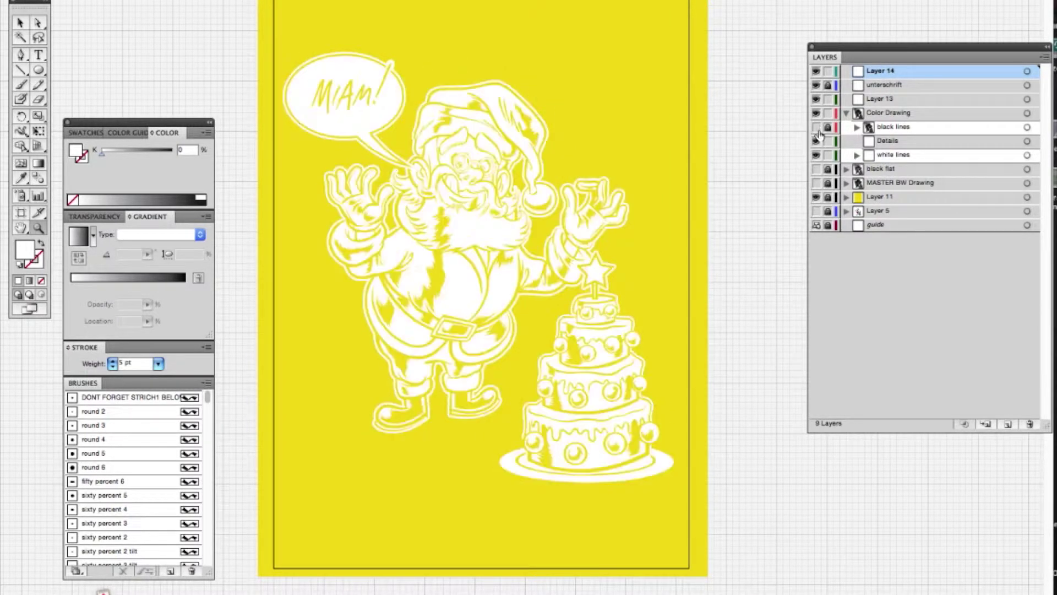
{"action": "left_click", "coordinate": [609, 359]}
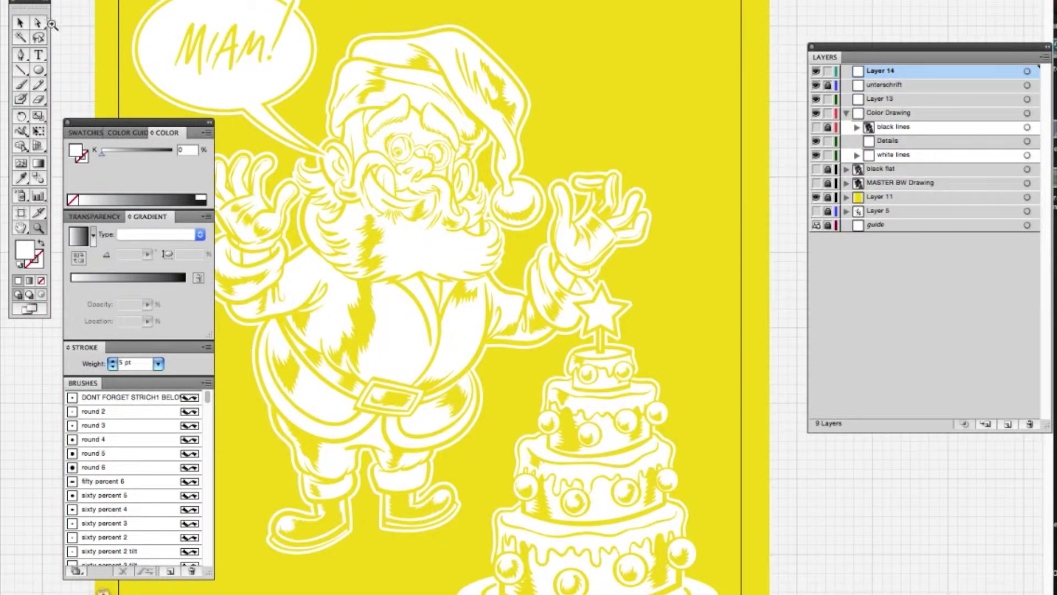
{"action": "left_click", "coordinate": [570, 225]}
{"action": "left_click_drag", "start_coordinate": [415, 348], "coordinate": [699, 136]}
{"action": "key", "text": "ctrl+z"}
{"action": "left_click", "coordinate": [709, 258]}
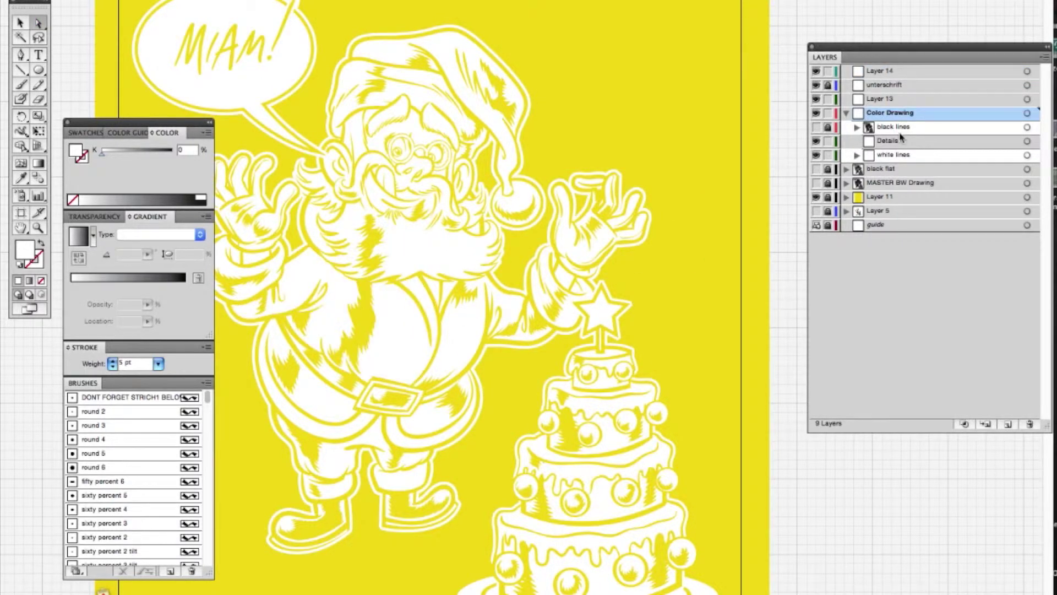
Step: Show the black lines again and check a beard stroke, leaving it unchanged
{"action": "left_click", "coordinate": [815, 127]}
{"action": "left_click_drag", "start_coordinate": [387, 240], "coordinate": [638, 96]}
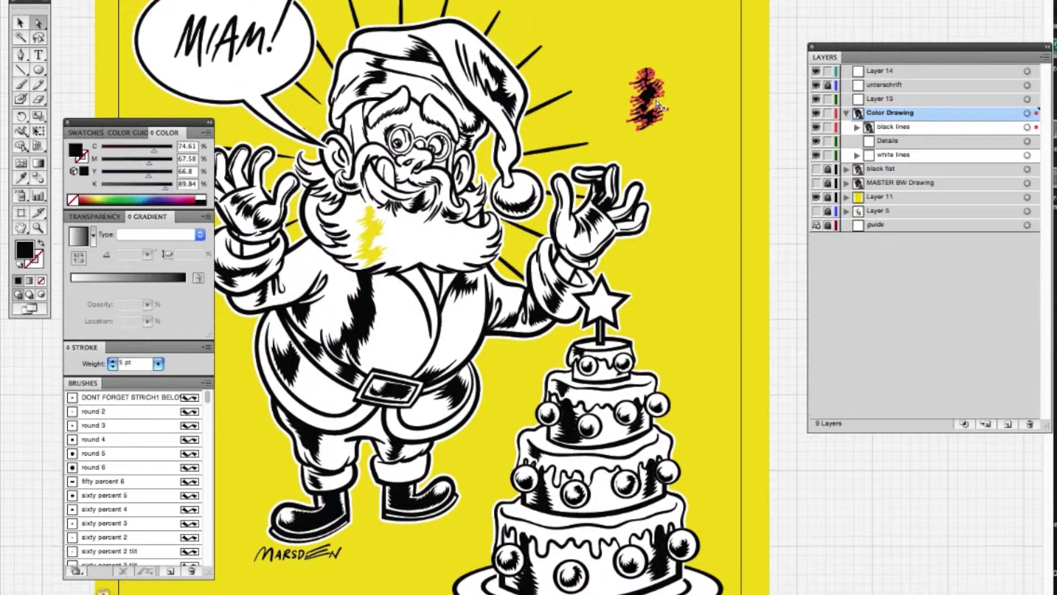
{"action": "key", "text": "ctrl+z"}
{"action": "scroll", "coordinate": [708, 196], "scroll_direction": "left", "scroll_amount": 5}
{"action": "key", "text": "ctrl+shift+a"}
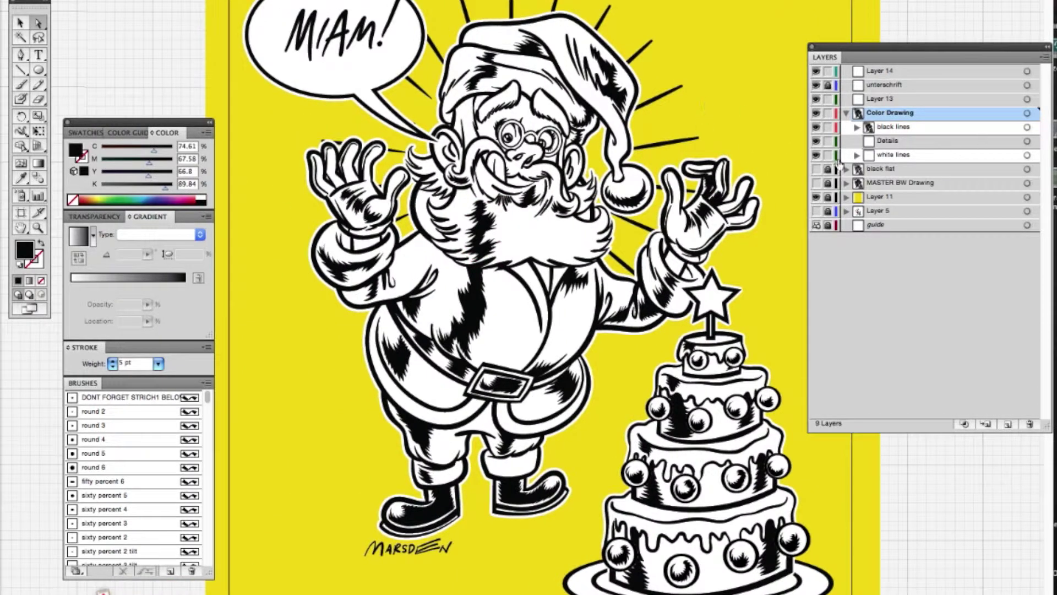
{"action": "left_click", "coordinate": [86, 134]}
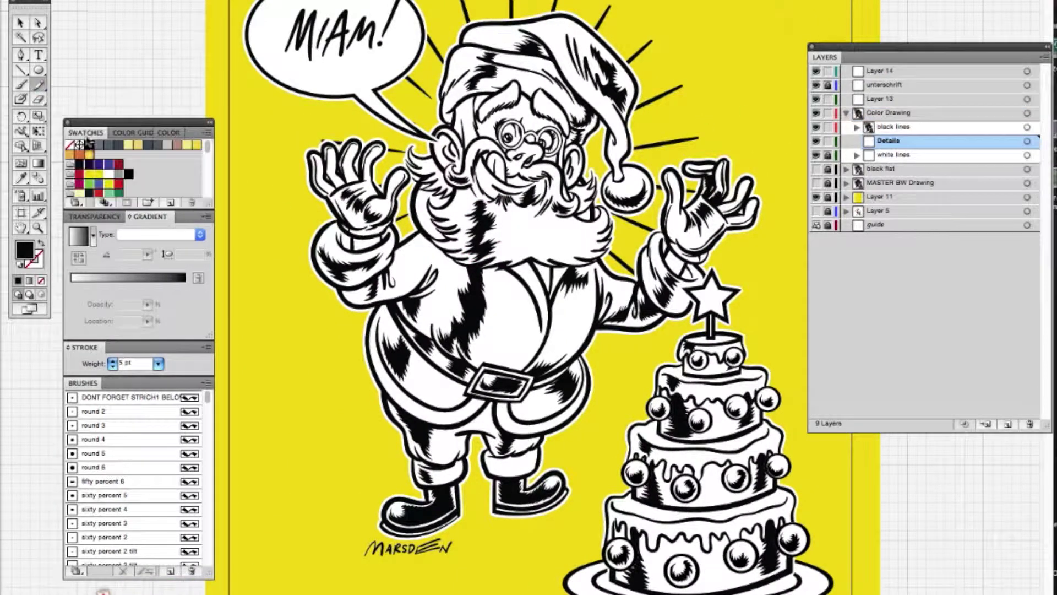
{"action": "left_click_drag", "start_coordinate": [394, 382], "coordinate": [386, 380]}
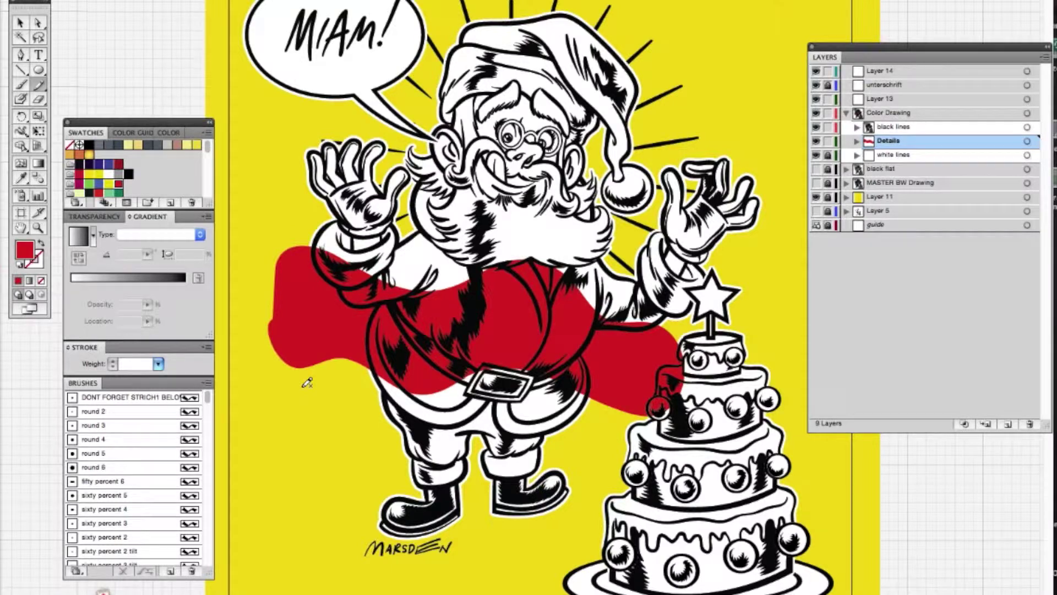
{"action": "left_click", "coordinate": [21, 83]}
{"action": "key", "text": "ctrl+z"}
{"action": "left_click_drag", "start_coordinate": [364, 326], "coordinate": [378, 400]}
{"action": "left_click_drag", "start_coordinate": [284, 491], "coordinate": [278, 522]}
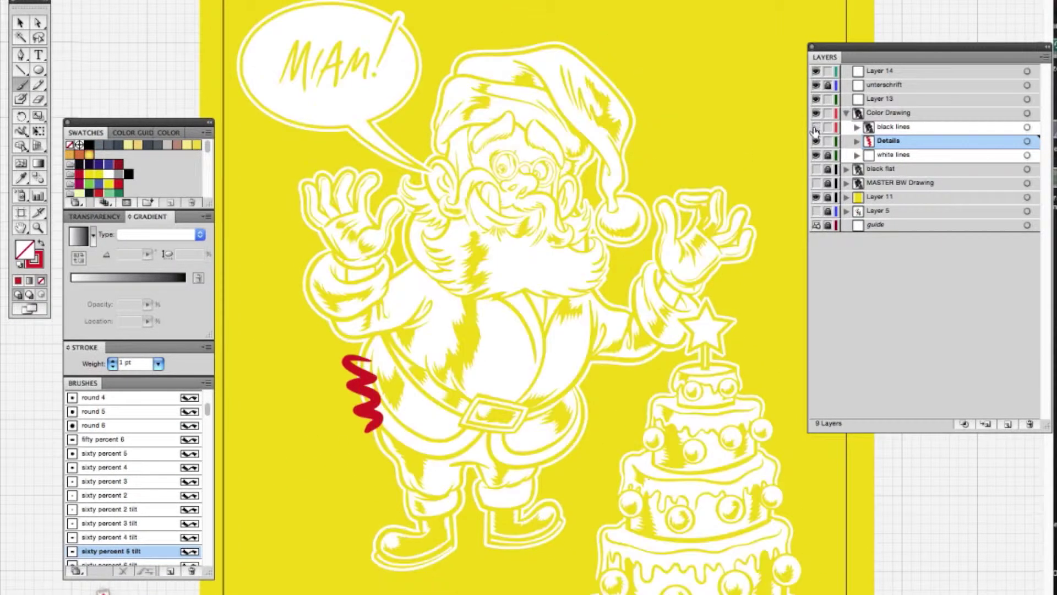
{"action": "left_click", "coordinate": [816, 155]}
{"action": "left_click", "coordinate": [816, 155]}
{"action": "mouse_move", "coordinate": [697, 144]}
{"action": "left_mouse_down"}
{"action": "mouse_move", "coordinate": [649, 267]}
{"action": "mouse_move", "coordinate": [327, 513]}
{"action": "left_mouse_up"}
{"action": "key", "text": "ctrl+z"}
{"action": "key", "text": "ctrl+z"}
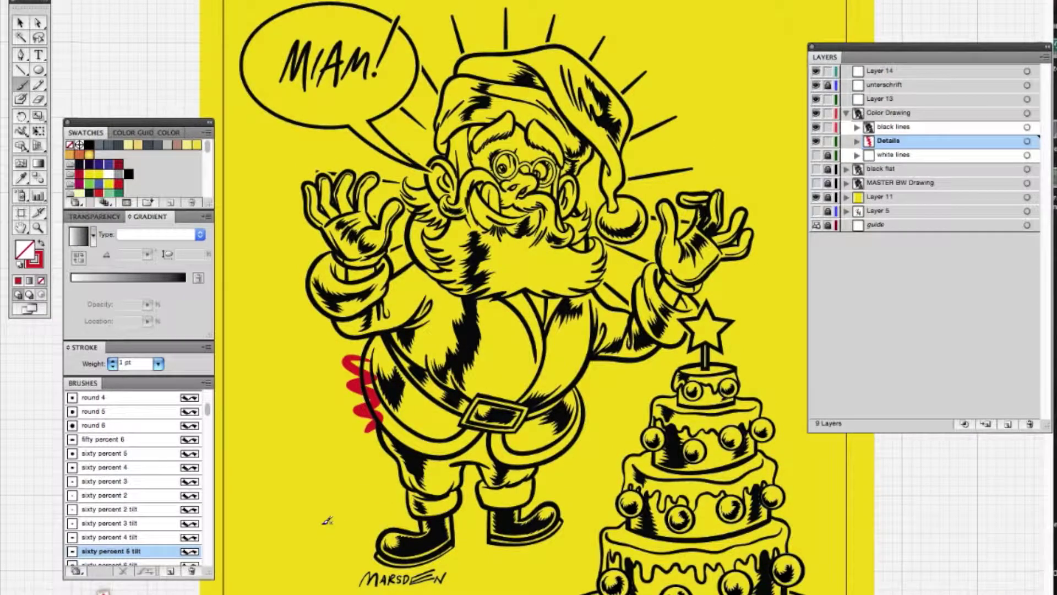
{"action": "key", "text": "ctrl+shift+z"}
{"action": "key", "text": "ctrl+z"}
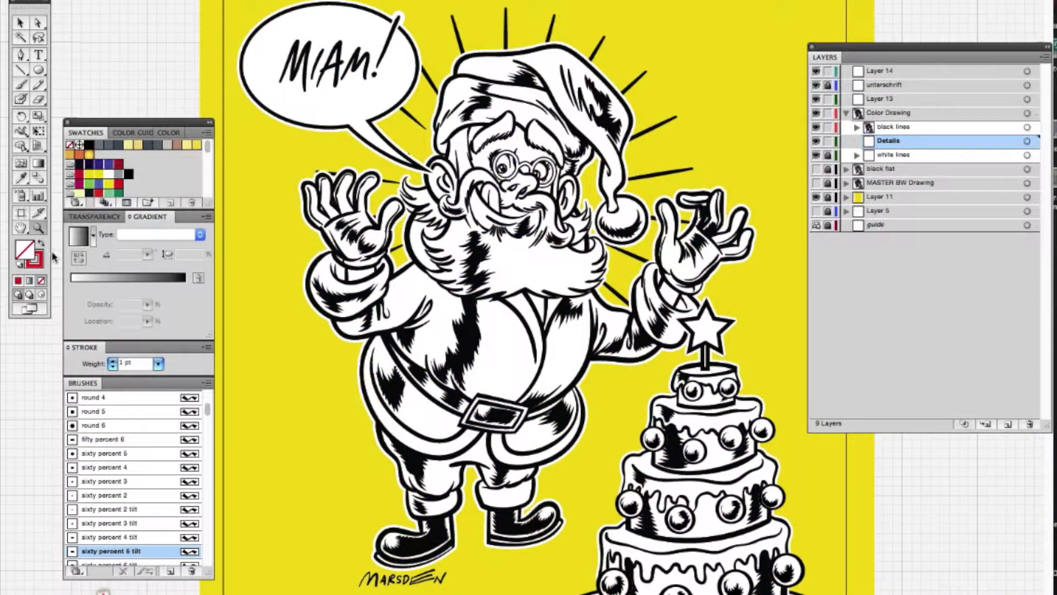
{"action": "scroll", "coordinate": [661, 440], "scroll_direction": "up", "scroll_amount": 5}
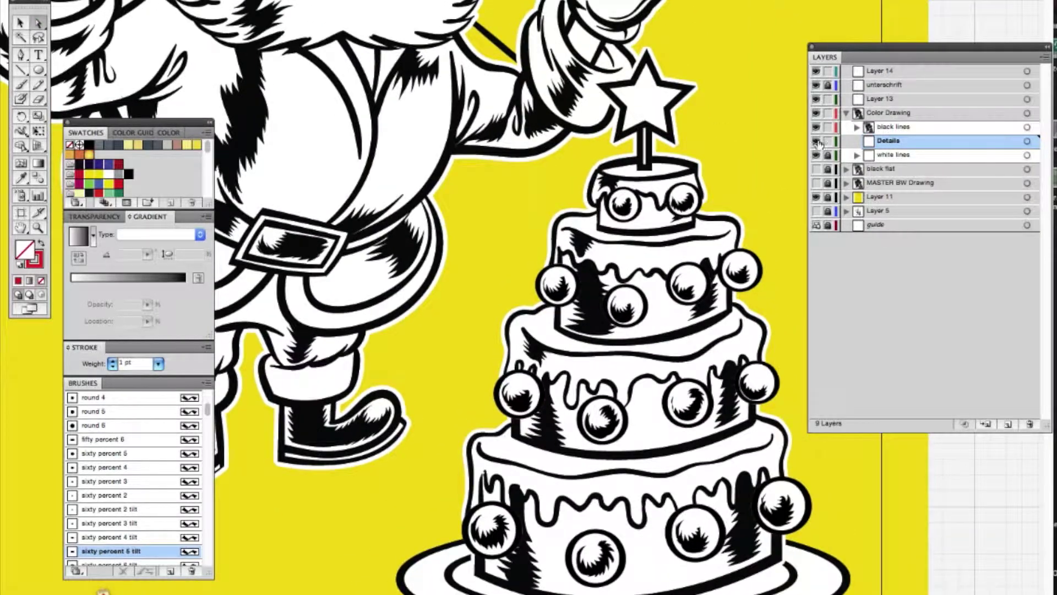
Step: Fill the cake's star pale yellow and hide the yellow background layer
{"action": "left_click", "coordinate": [639, 113]}
{"action": "left_click", "coordinate": [187, 145]}
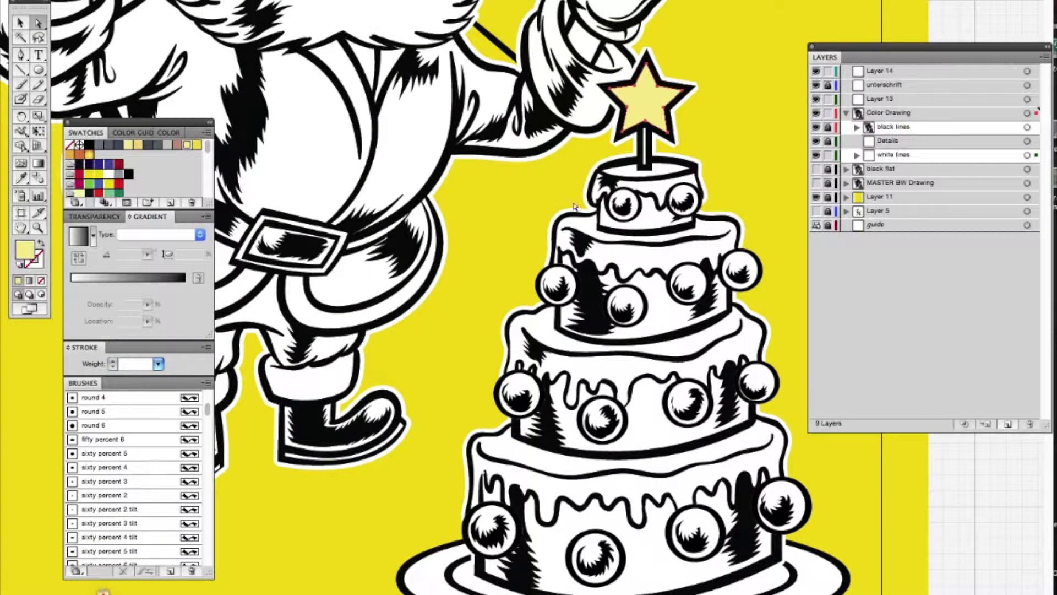
{"action": "left_click", "coordinate": [816, 196]}
Step: Fill the three cake tiers with a green swatch
{"action": "left_click", "coordinate": [541, 550]}
{"action": "left_click", "coordinate": [496, 503], "text": "shift"}
{"action": "left_click", "coordinate": [505, 530], "text": "shift"}
{"action": "left_click", "coordinate": [654, 446], "text": "shift"}
{"action": "left_click", "coordinate": [557, 315], "text": "shift"}
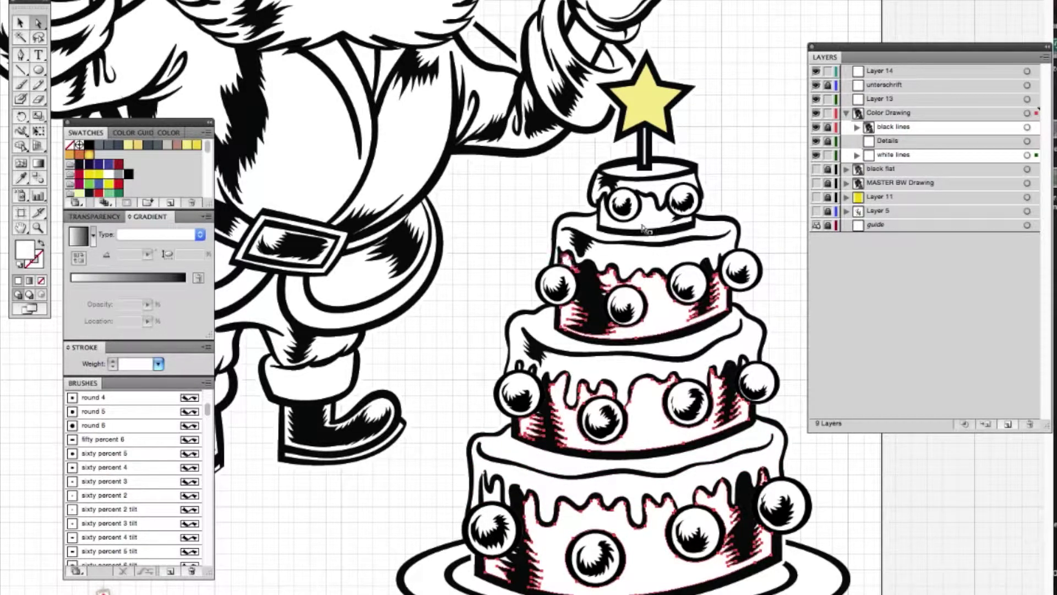
{"action": "left_click_drag", "start_coordinate": [137, 121], "coordinate": [126, 14]}
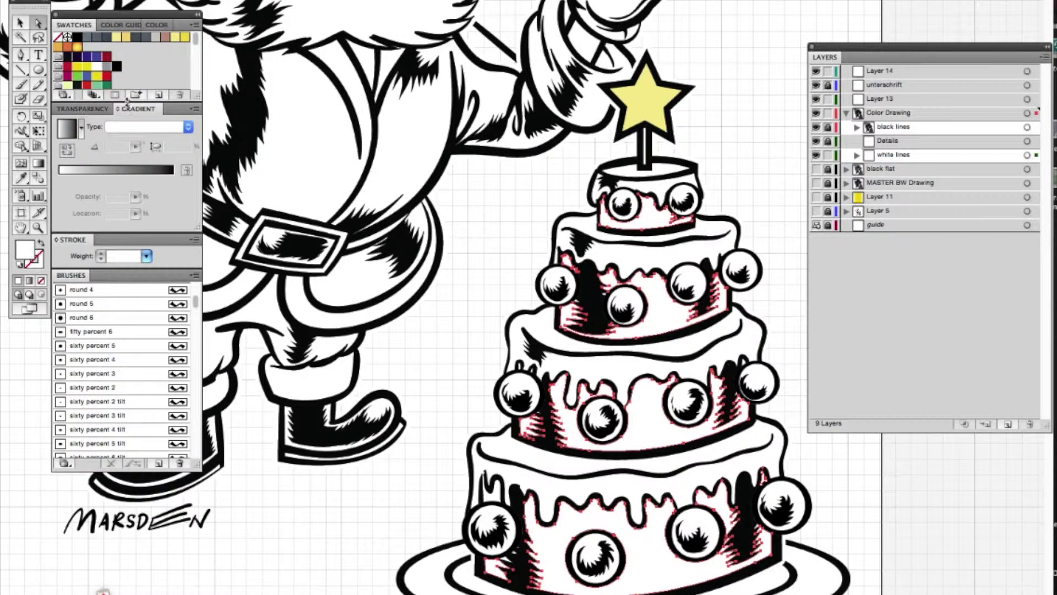
{"action": "left_click", "coordinate": [78, 96]}
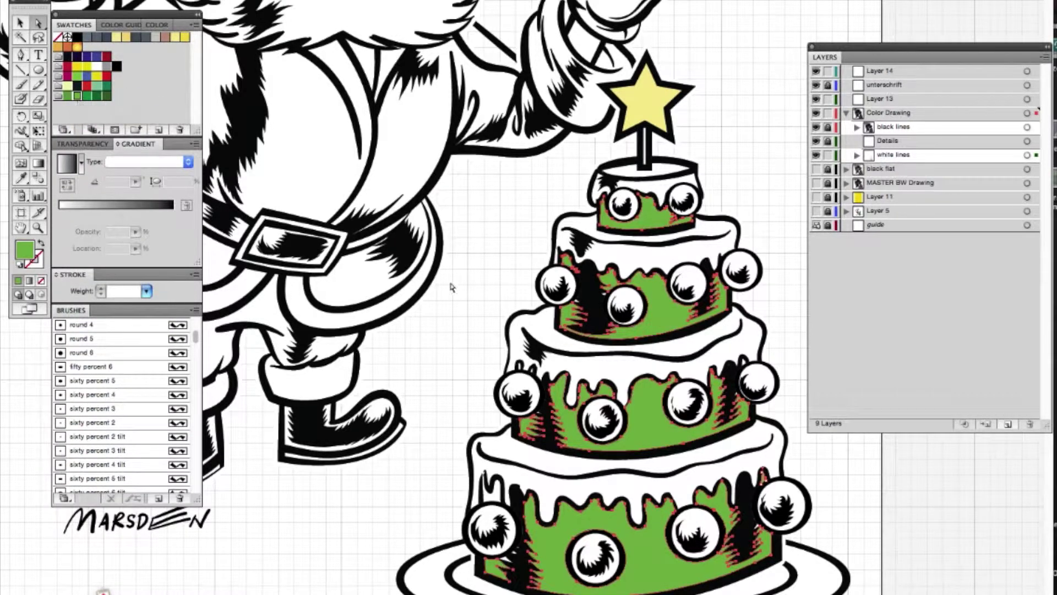
{"action": "left_click", "coordinate": [455, 346]}
Step: Fill the three tiers' icing green, then lighten it to mint in the Color Picker
{"action": "left_click", "coordinate": [495, 496]}
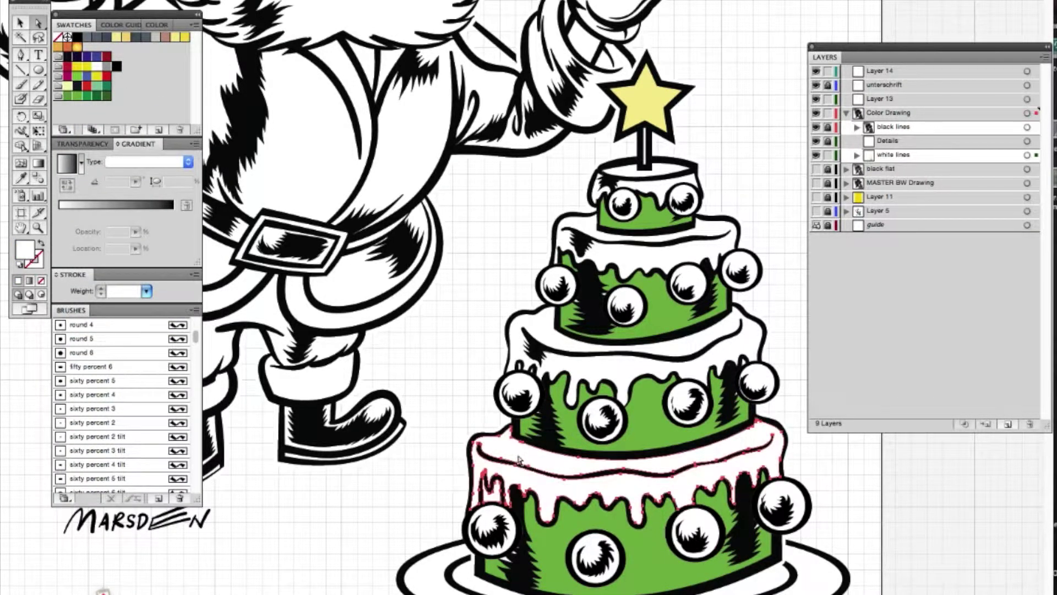
{"action": "left_click", "coordinate": [545, 342], "text": "shift"}
{"action": "left_click", "coordinate": [595, 242], "text": "shift"}
{"action": "left_click", "coordinate": [98, 95]}
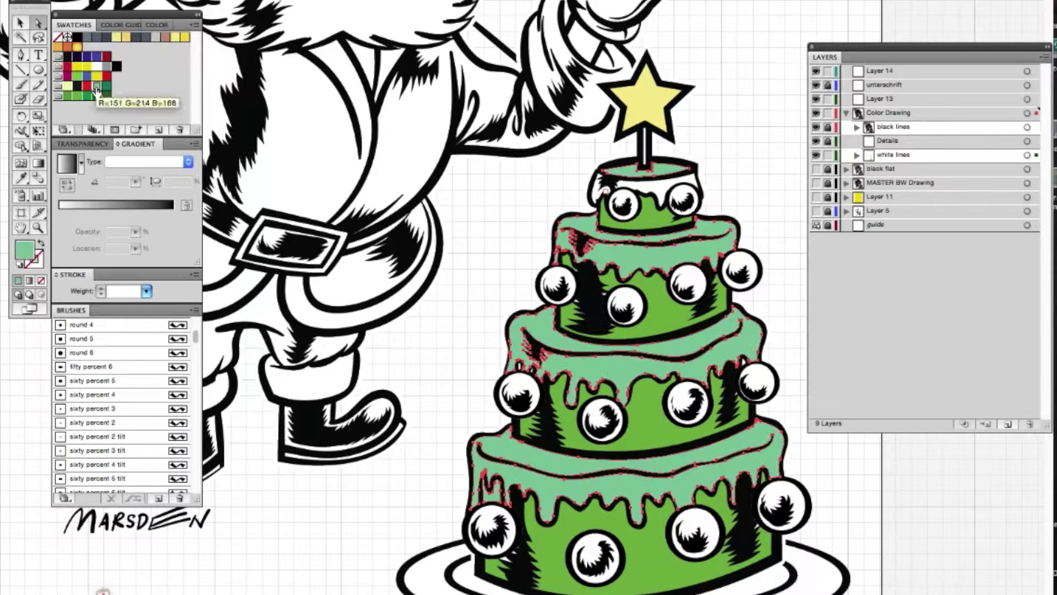
{"action": "double_click", "coordinate": [24, 249]}
{"action": "left_click_drag", "start_coordinate": [394, 160], "coordinate": [371, 125]}
{"action": "left_click", "coordinate": [686, 125]}
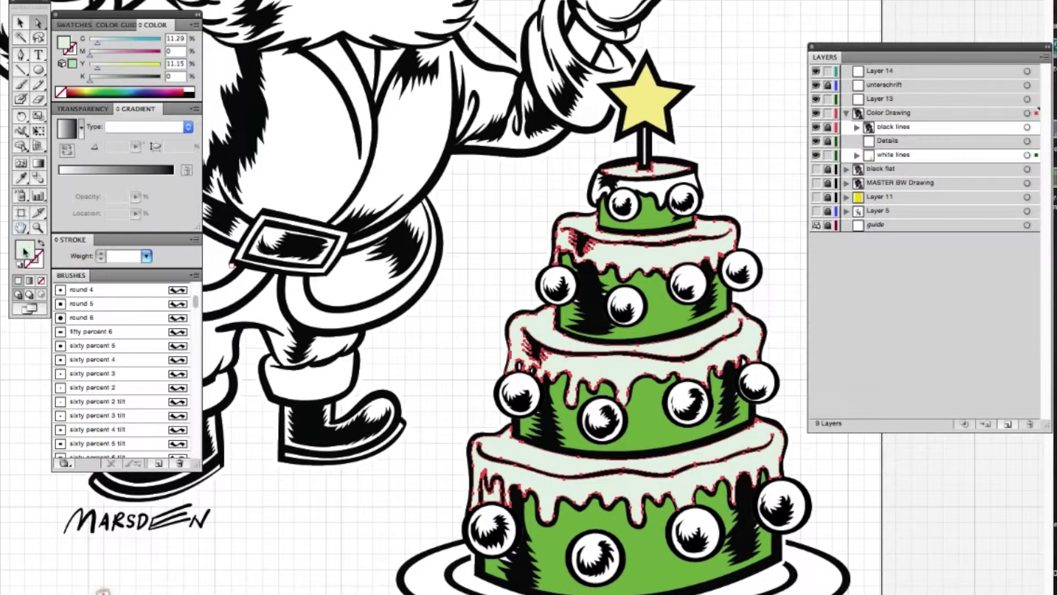
{"action": "double_click", "coordinate": [25, 252]}
{"action": "left_click", "coordinate": [378, 123]}
{"action": "left_click", "coordinate": [685, 125]}
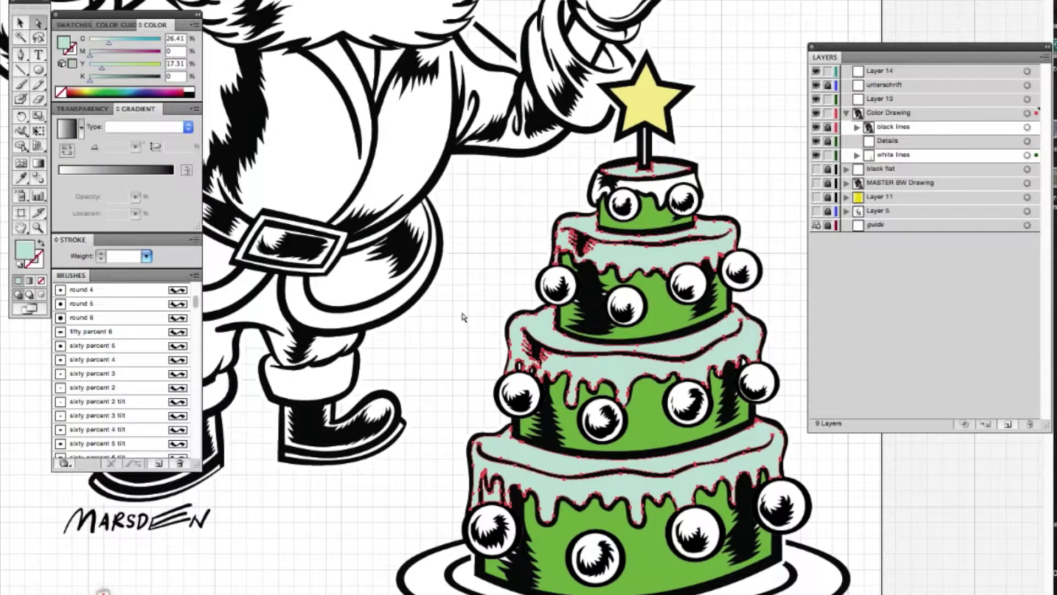
Step: Select the bottom-left and right middle-tier ornament balls
{"action": "left_click", "coordinate": [492, 518]}
{"action": "left_click", "coordinate": [687, 401], "text": "shift"}
{"action": "left_click", "coordinate": [73, 26]}
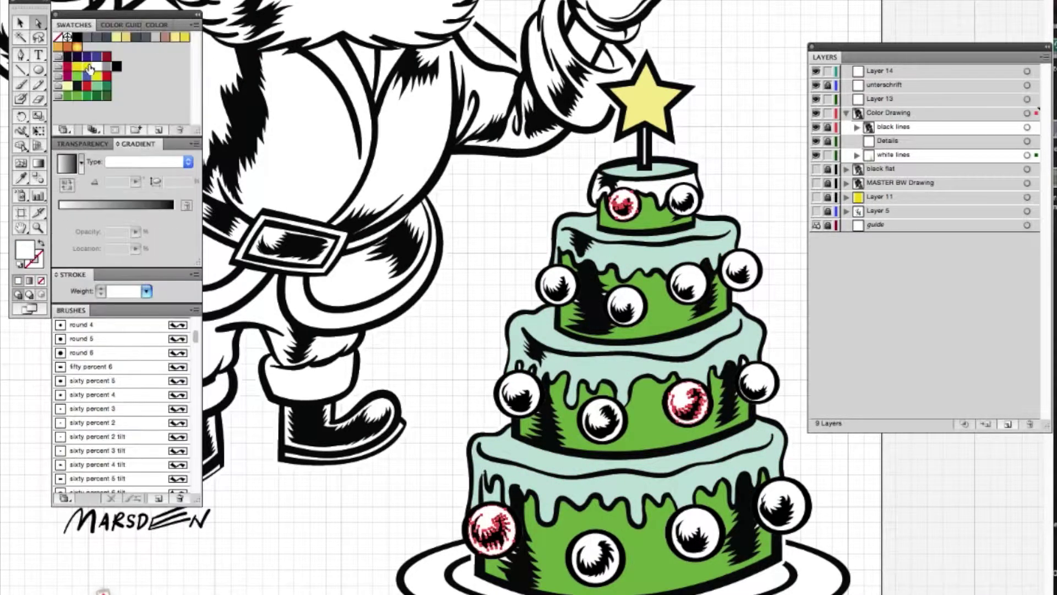
Step: Fill the two selected ornaments red, then shift them to magenta
{"action": "left_click", "coordinate": [102, 80]}
{"action": "double_click", "coordinate": [25, 249]}
{"action": "left_click_drag", "start_coordinate": [548, 163], "coordinate": [549, 135]}
{"action": "left_click", "coordinate": [688, 125]}
Step: Recolour the bottom-middle ornament using the Color Picker
{"action": "left_click", "coordinate": [593, 556]}
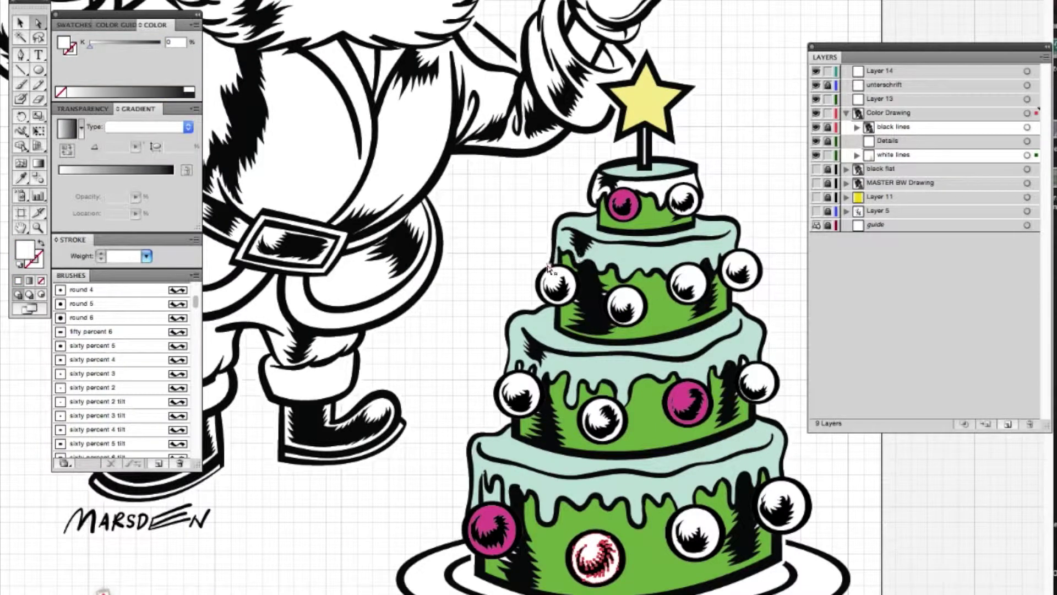
{"action": "left_click", "coordinate": [73, 26]}
{"action": "double_click", "coordinate": [25, 249]}
{"action": "left_click_drag", "start_coordinate": [551, 200], "coordinate": [549, 160]}
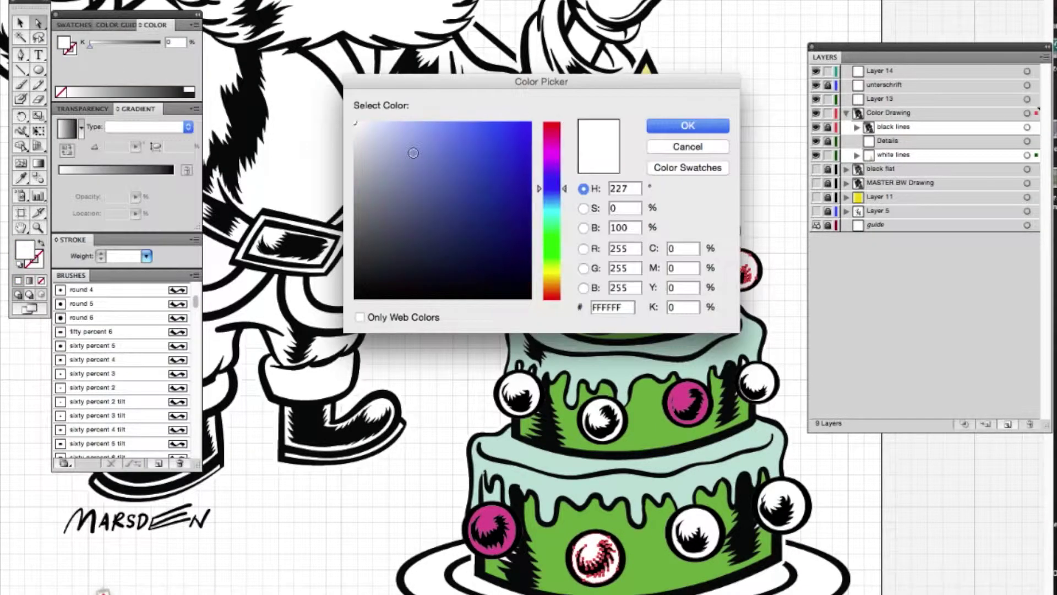
{"action": "left_click", "coordinate": [686, 123]}
{"action": "double_click", "coordinate": [25, 250]}
{"action": "left_click", "coordinate": [686, 124]}
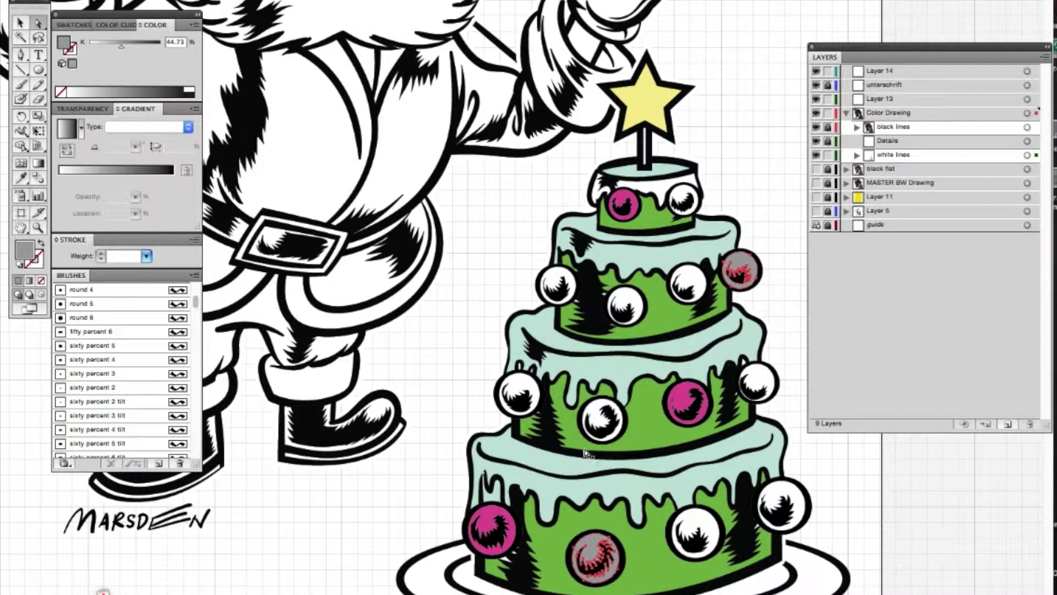
Step: Switch the Color panel's colour mode to CMYK
{"action": "key", "text": "ctrl+a"}
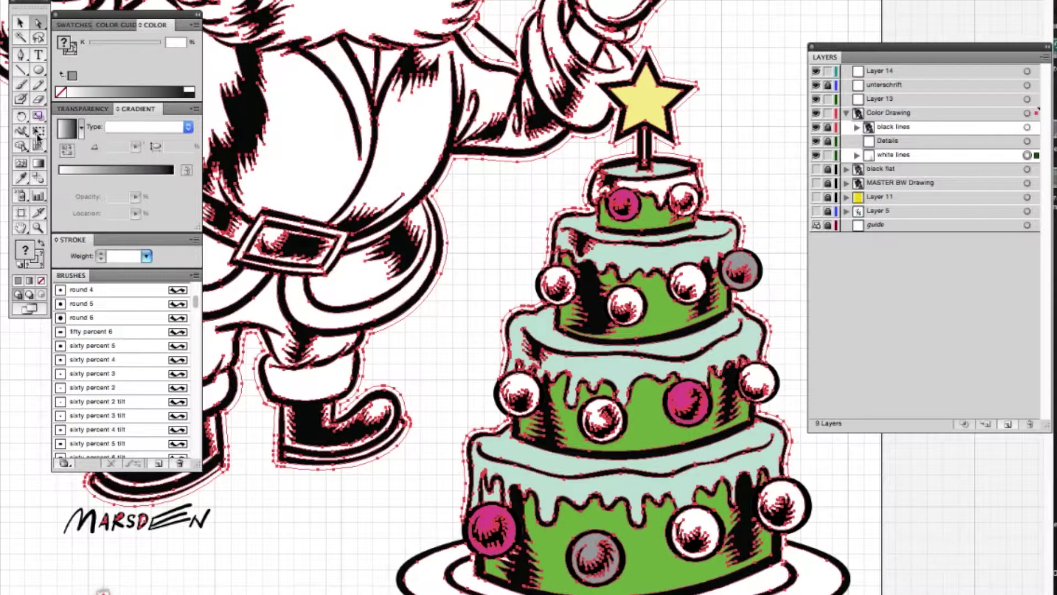
{"action": "left_click", "coordinate": [67, 109]}
{"action": "left_click", "coordinate": [195, 25]}
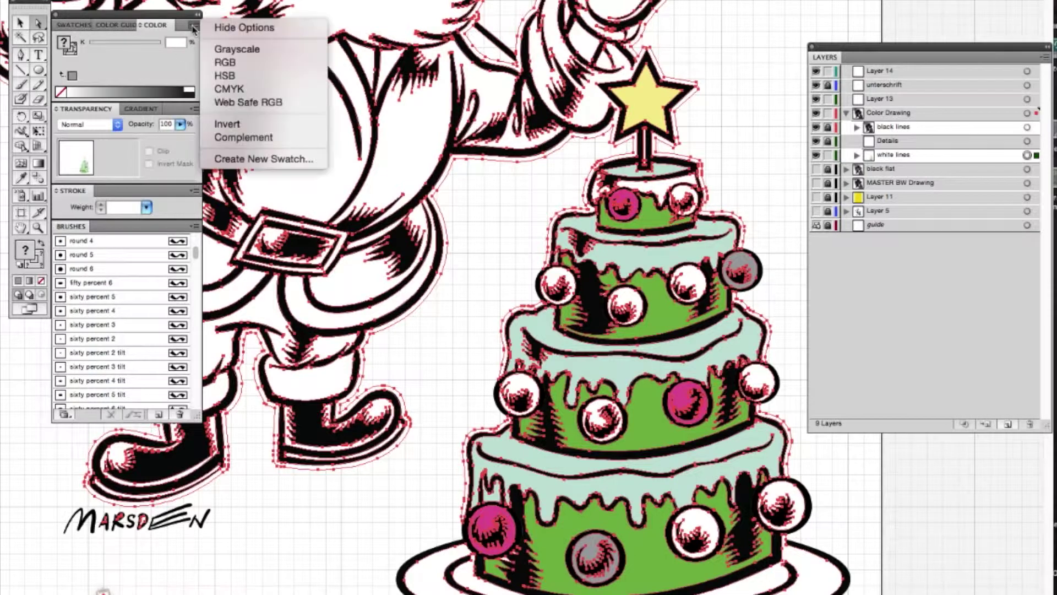
{"action": "left_click", "coordinate": [220, 90]}
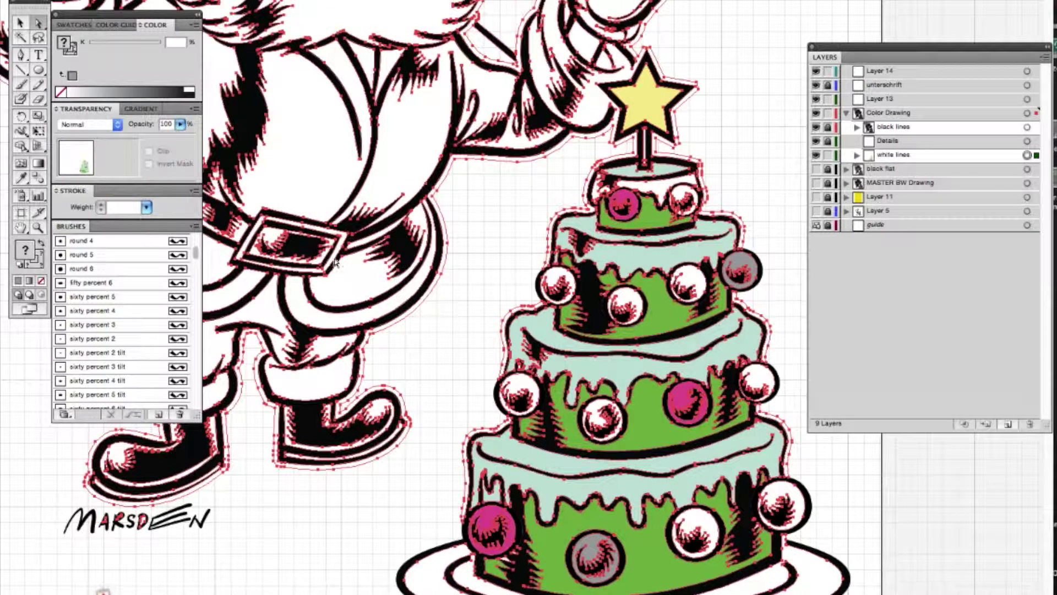
{"action": "left_click", "coordinate": [194, 26]}
{"action": "left_click", "coordinate": [193, 26]}
{"action": "left_click", "coordinate": [192, 25]}
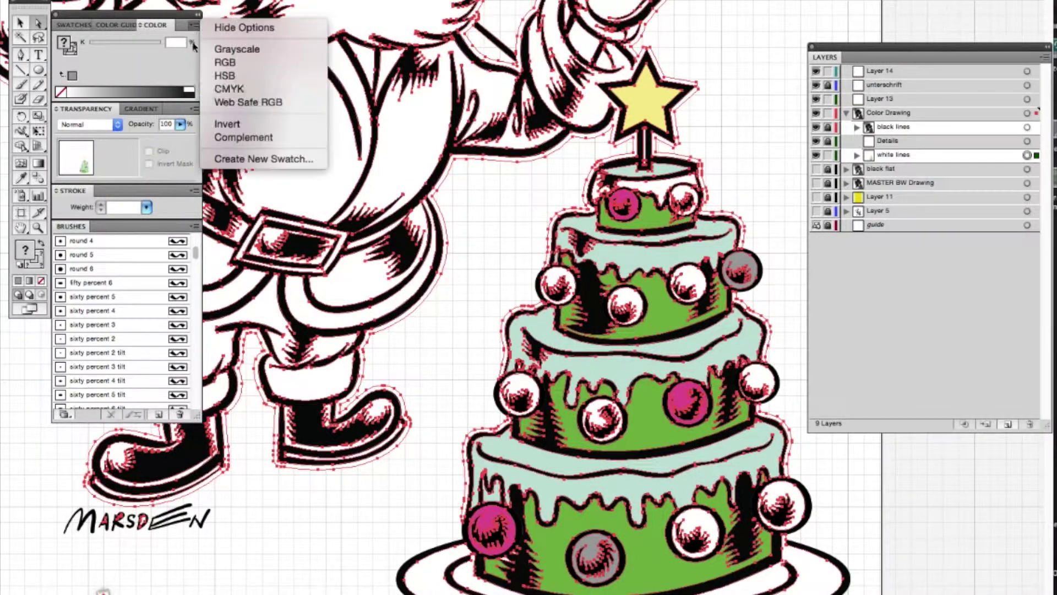
{"action": "left_click", "coordinate": [221, 90]}
{"action": "left_click", "coordinate": [729, 270]}
{"action": "left_click", "coordinate": [194, 25]}
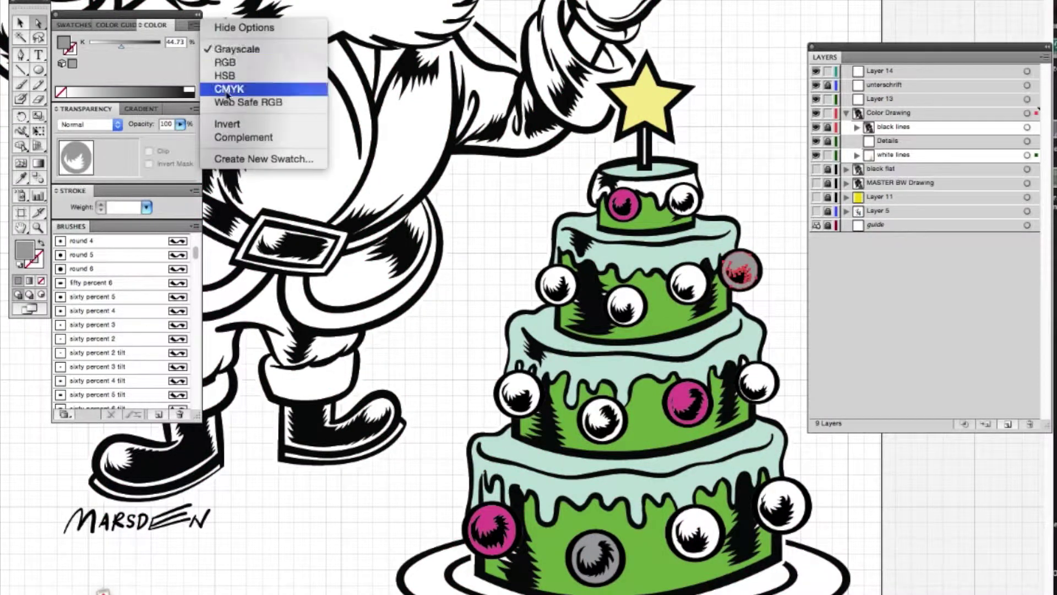
{"action": "left_click", "coordinate": [220, 88]}
Step: Fill the top-tier ornament orange
{"action": "left_click", "coordinate": [683, 203]}
{"action": "left_click", "coordinate": [194, 26]}
{"action": "left_click", "coordinate": [205, 65]}
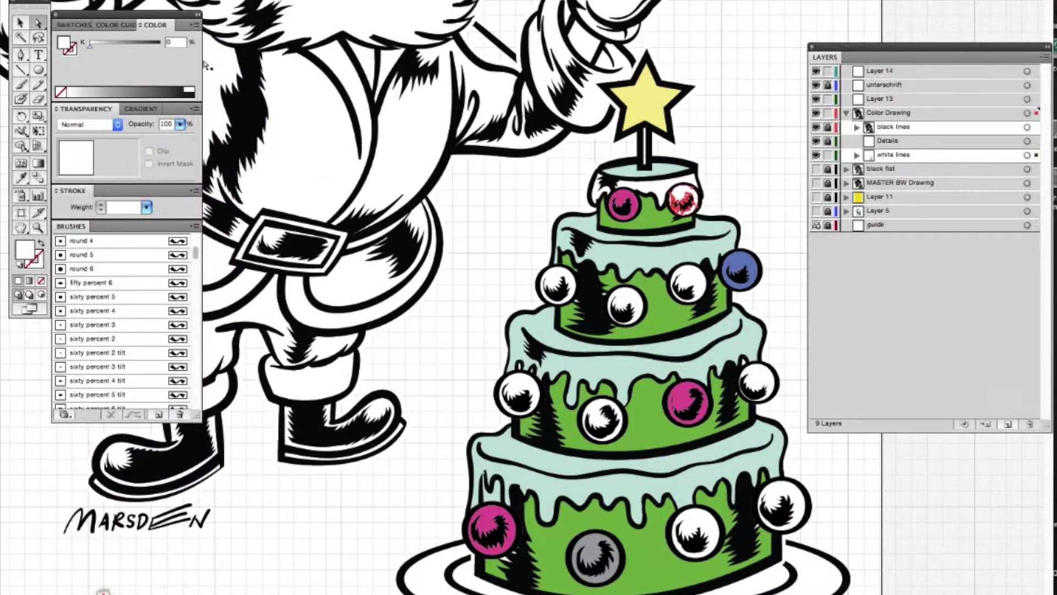
{"action": "left_click", "coordinate": [220, 0]}
{"action": "left_click", "coordinate": [429, 80]}
{"action": "left_click", "coordinate": [194, 26]}
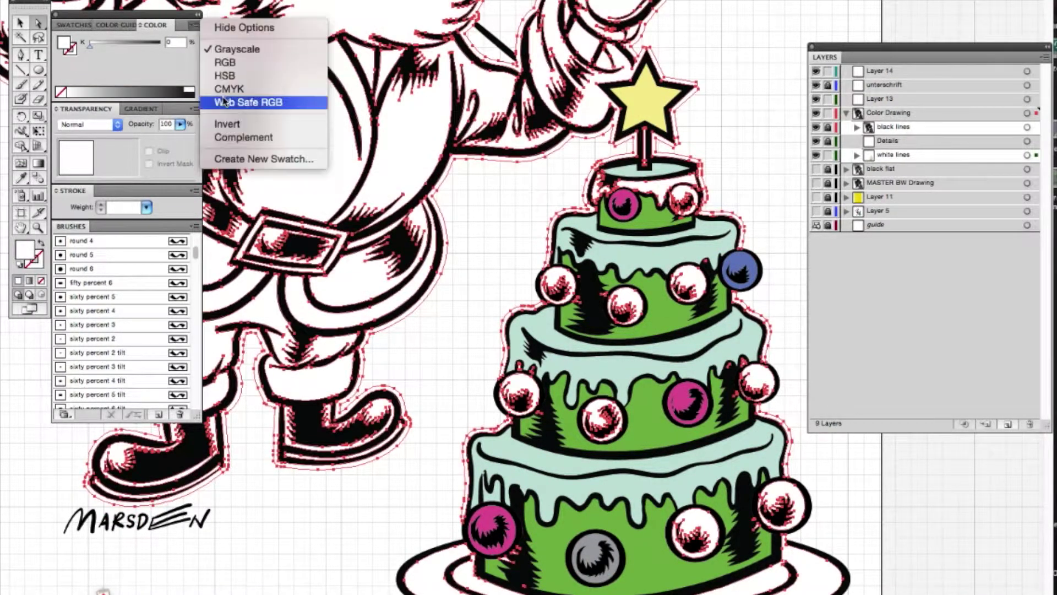
{"action": "left_click", "coordinate": [221, 88]}
{"action": "key", "text": "ctrl+z"}
{"action": "double_click", "coordinate": [25, 250]}
{"action": "left_click", "coordinate": [529, 127]}
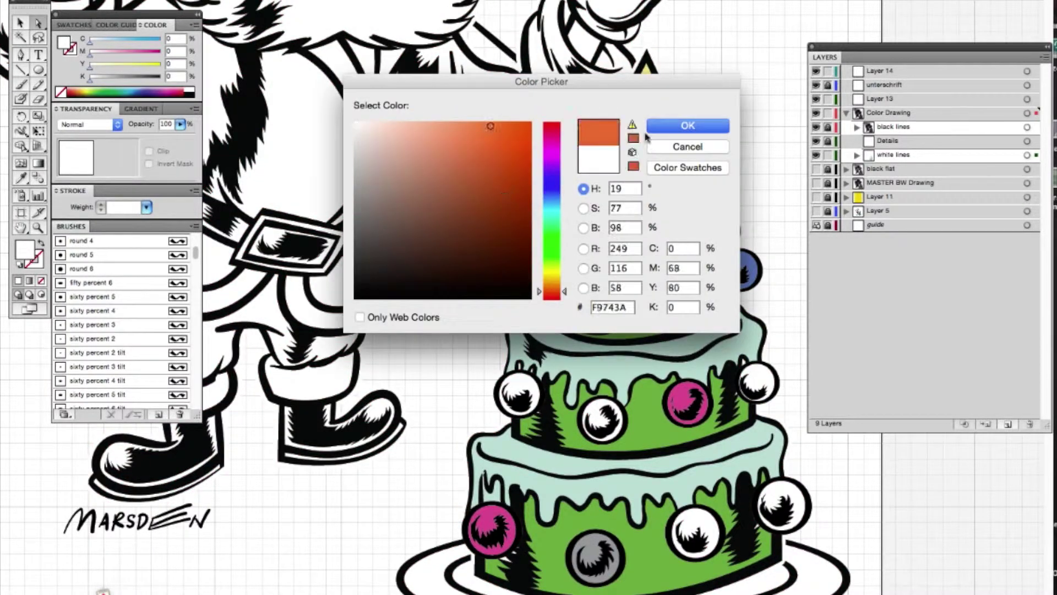
{"action": "key", "text": "Return"}
Step: Make the grey bottom ornament blue by sampling with the Eyedropper
{"action": "left_click", "coordinate": [595, 556]}
{"action": "key", "text": "i"}
{"action": "left_click", "coordinate": [741, 270]}
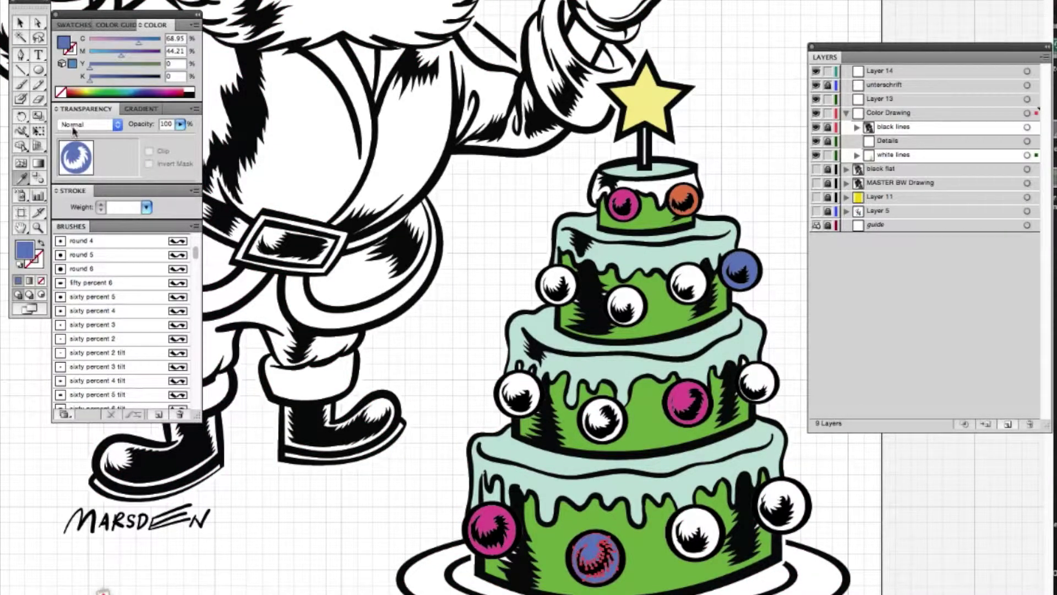
Step: Fill two white ornaments green
{"action": "left_click", "coordinate": [556, 280]}
{"action": "left_click", "coordinate": [782, 503], "text": "shift"}
{"action": "double_click", "coordinate": [25, 250]}
{"action": "left_click", "coordinate": [548, 223]}
{"action": "left_click", "coordinate": [515, 182]}
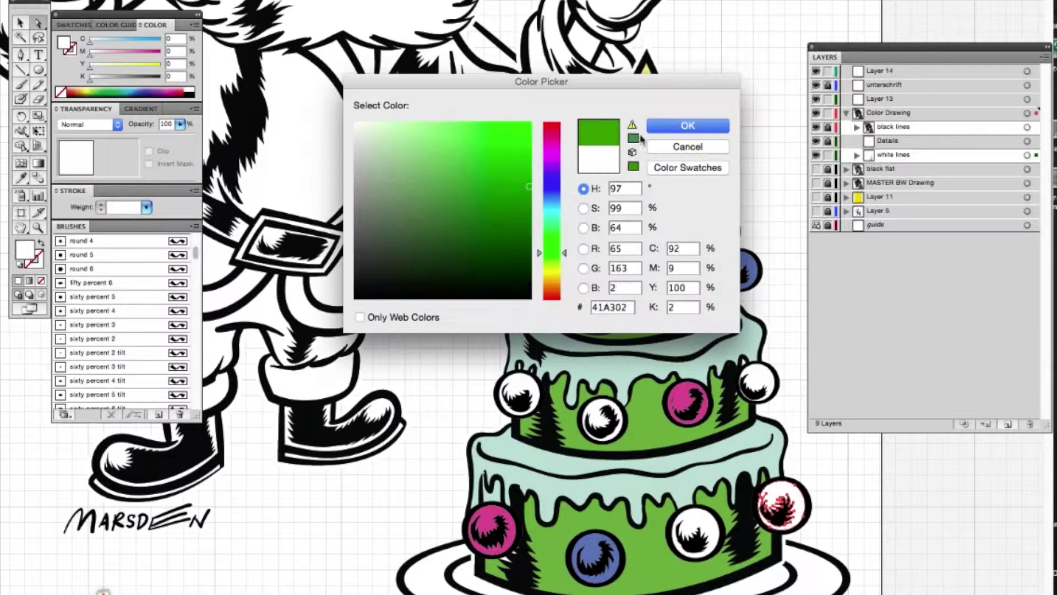
{"action": "key", "text": "Return"}
Step: Fill three more white ornaments yellow
{"action": "left_click", "coordinate": [518, 394]}
{"action": "left_click", "coordinate": [757, 383], "text": "shift"}
{"action": "left_click", "coordinate": [694, 531], "text": "shift"}
{"action": "double_click", "coordinate": [24, 249]}
{"action": "left_click", "coordinate": [550, 278]}
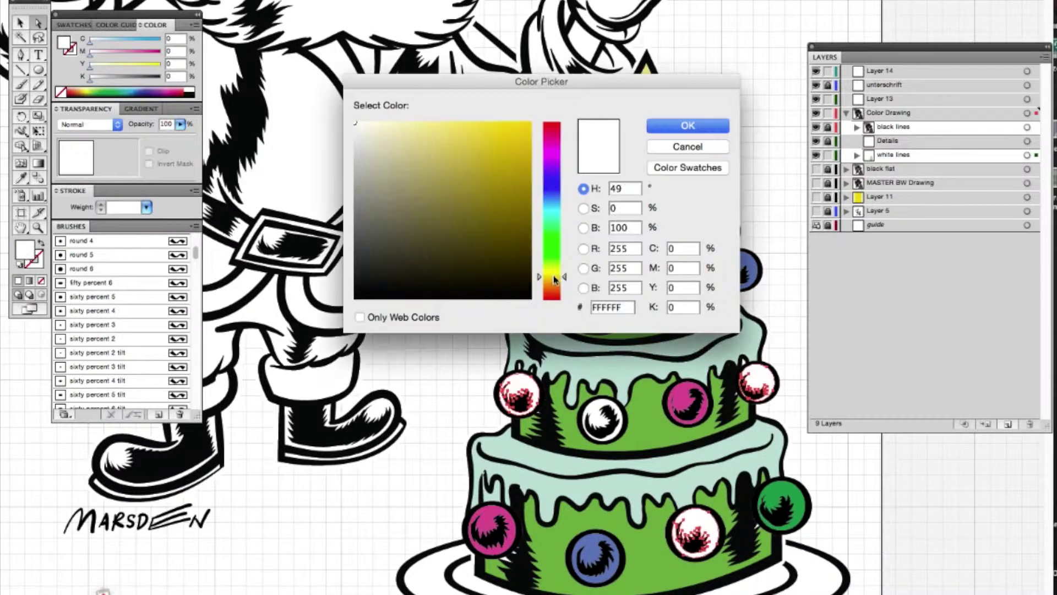
{"action": "left_click", "coordinate": [516, 126]}
{"action": "key", "text": "Return"}
Step: Fill another three white ornaments purple
{"action": "left_click", "coordinate": [603, 418]}
{"action": "left_click", "coordinate": [625, 306], "text": "shift"}
{"action": "left_click", "coordinate": [688, 284], "text": "shift"}
{"action": "double_click", "coordinate": [25, 250]}
{"action": "left_click", "coordinate": [552, 161]}
{"action": "left_click", "coordinate": [439, 170]}
{"action": "key", "text": "Return"}
Step: Lighten the purple ornaments to lavender
{"action": "double_click", "coordinate": [25, 249]}
{"action": "left_click", "coordinate": [468, 300]}
{"action": "key", "text": "Return"}
{"action": "double_click", "coordinate": [25, 249]}
{"action": "left_click", "coordinate": [457, 298]}
{"action": "key", "text": "Return"}
{"action": "left_click", "coordinate": [457, 297]}
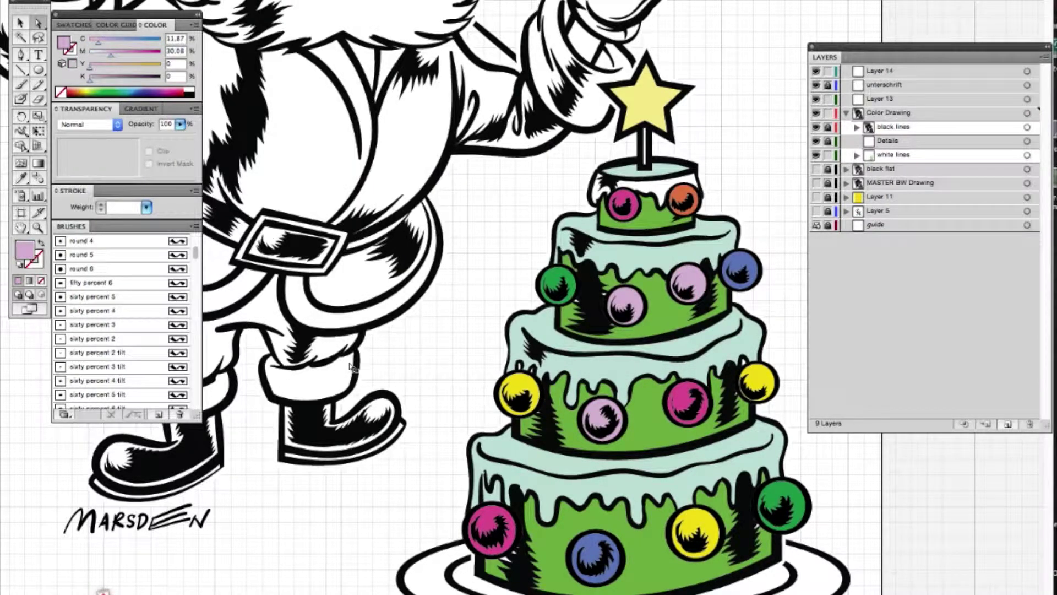
Step: Give the top tier's white icing the mint colour using the Eyedropper
{"action": "left_click", "coordinate": [604, 217]}
{"action": "key", "text": "i"}
{"action": "left_click", "coordinate": [515, 348]}
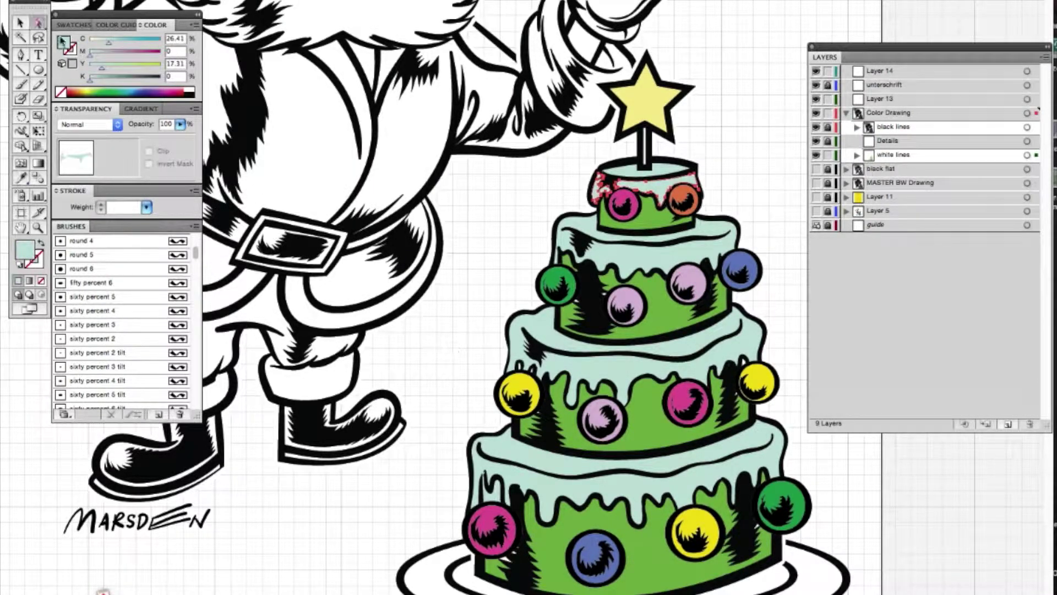
Step: Select the coat shapes, fill them with a red swatch, then brighten the red
{"action": "key", "text": "ctrl+shift+a"}
{"action": "scroll", "coordinate": [406, 441], "scroll_direction": "down", "scroll_amount": 5}
{"action": "left_click", "coordinate": [817, 196]}
{"action": "left_click", "coordinate": [817, 196]}
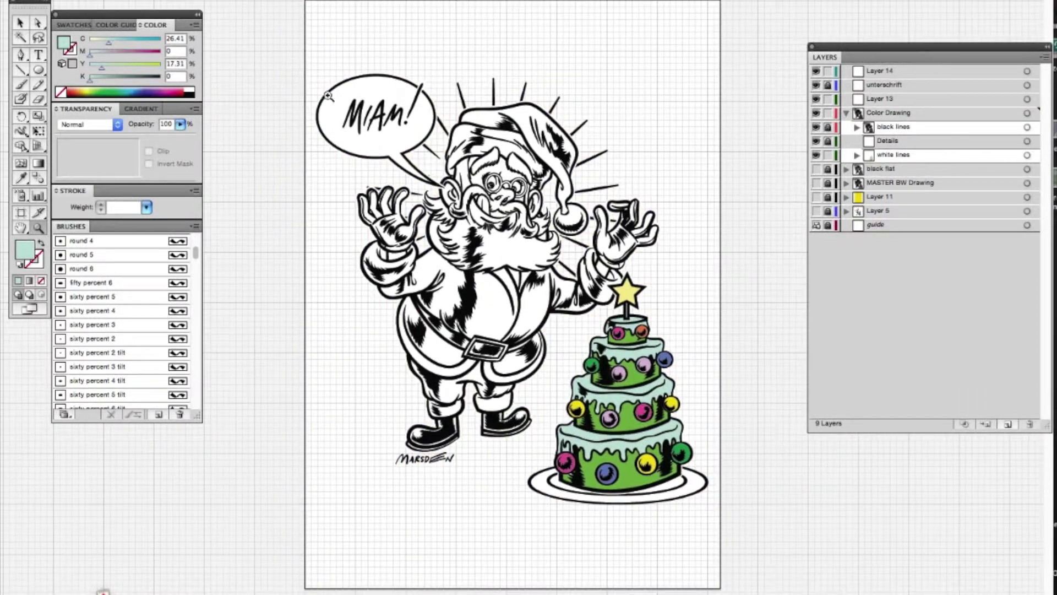
{"action": "key", "text": "ctrl+equal"}
{"action": "key", "text": "ctrl+a"}
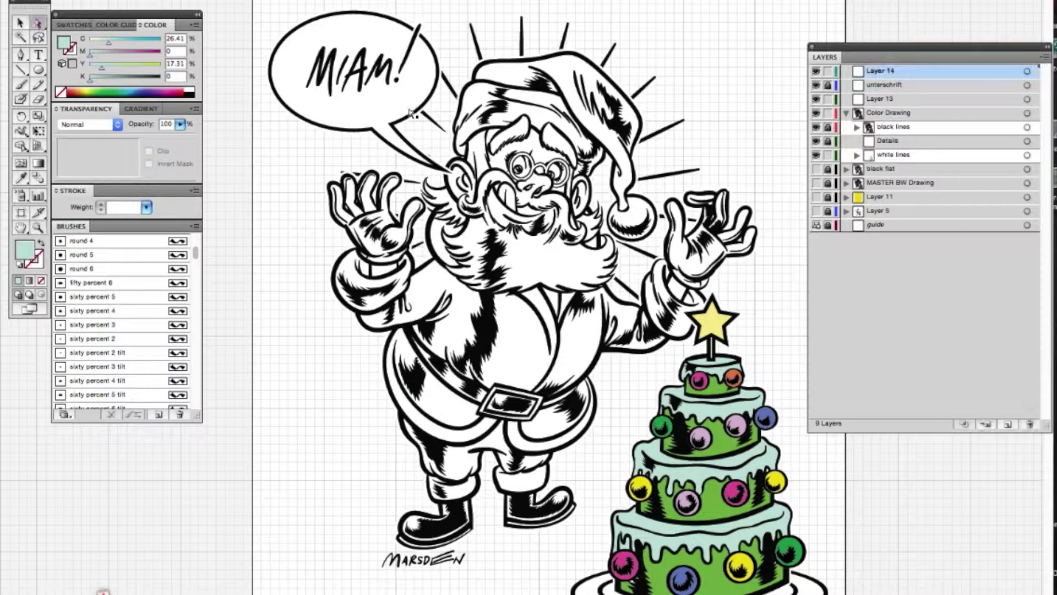
{"action": "left_click", "coordinate": [74, 24]}
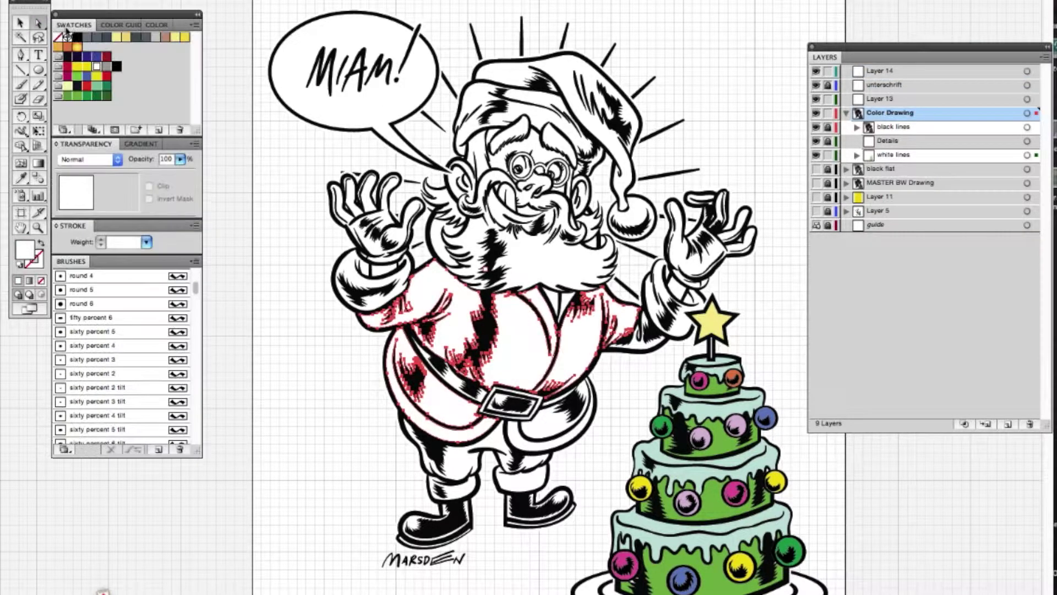
{"action": "left_click", "coordinate": [105, 58]}
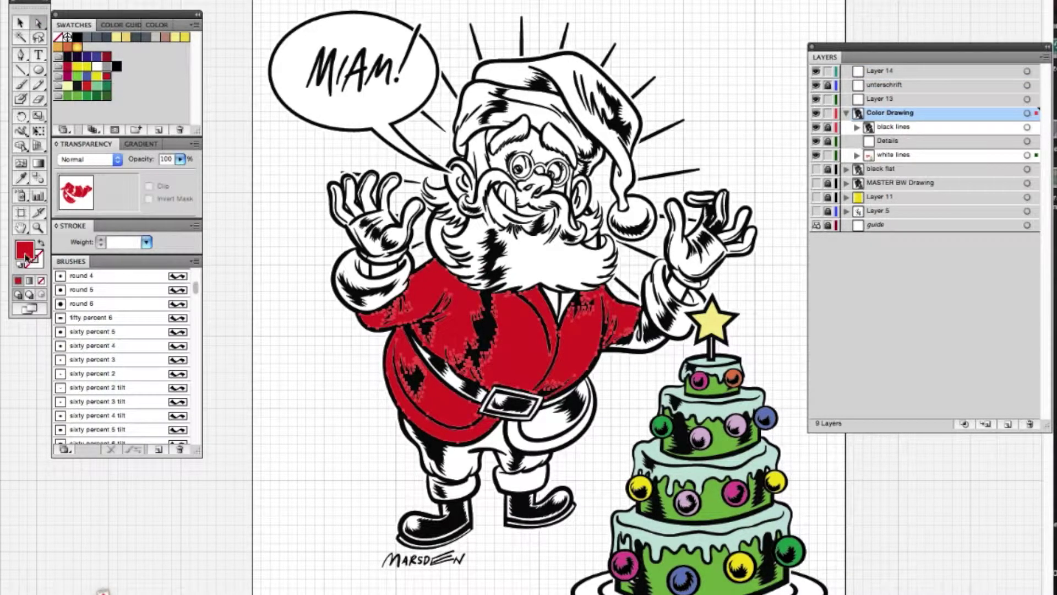
{"action": "double_click", "coordinate": [24, 249]}
{"action": "left_click", "coordinate": [666, 123]}
Step: Fill Santa's sleeve with the coat red
{"action": "left_click", "coordinate": [663, 115]}
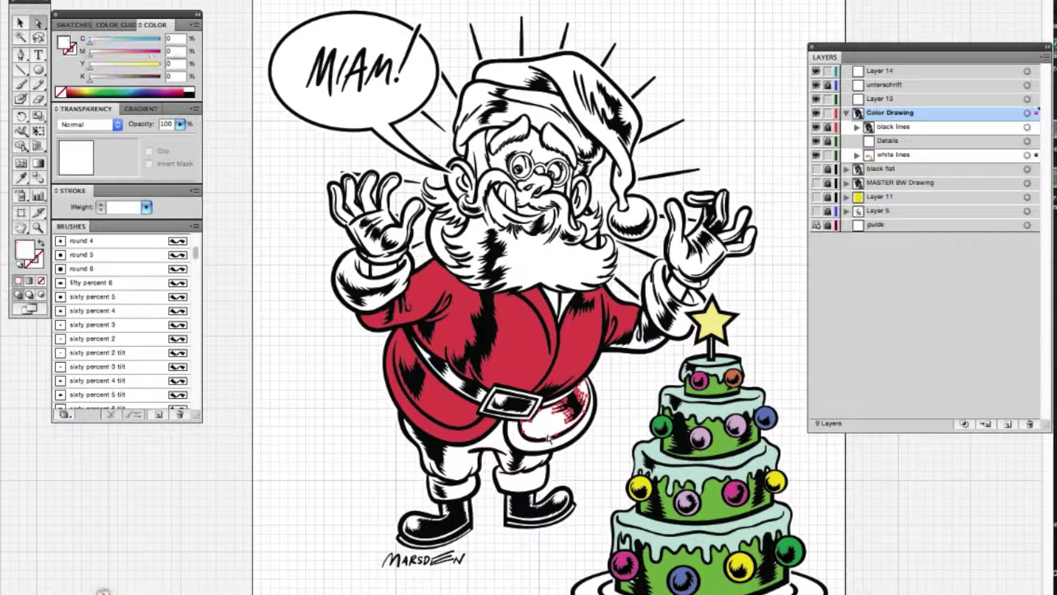
{"action": "left_click", "coordinate": [550, 399]}
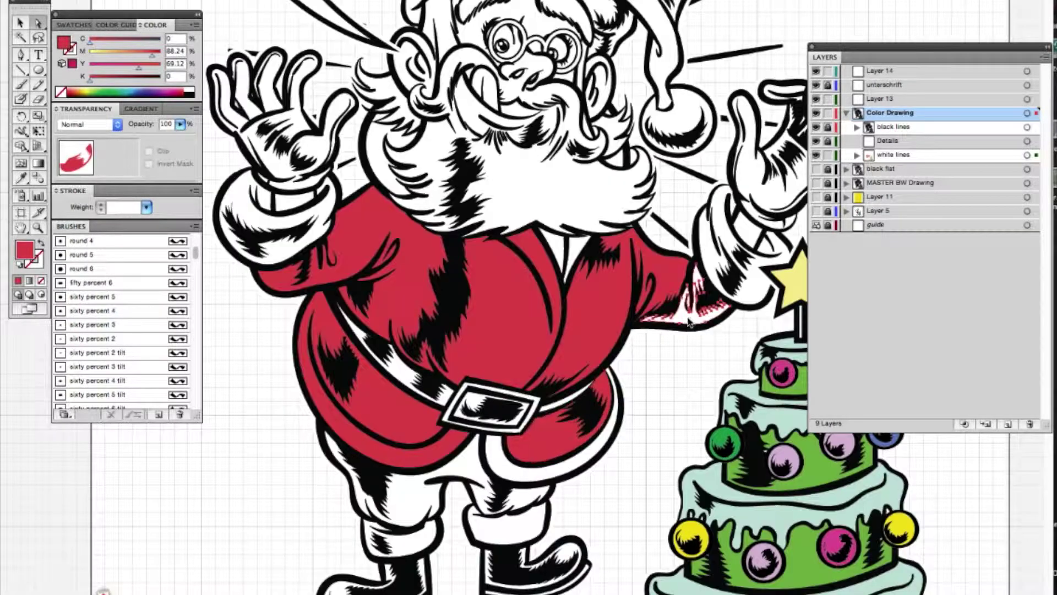
{"action": "left_click", "coordinate": [19, 281]}
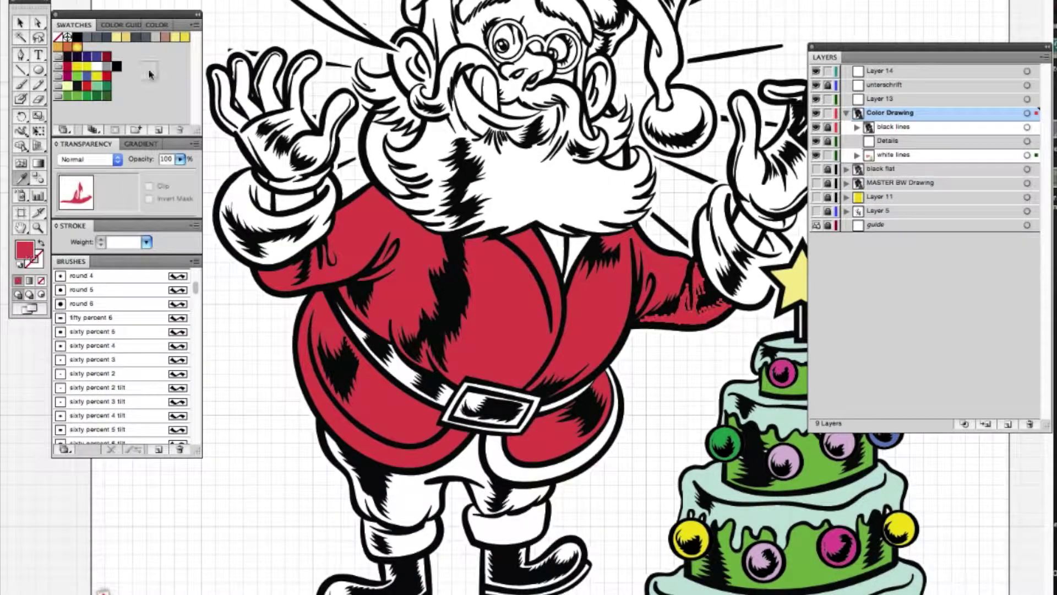
Step: Save the red swatch under the name 'santa'
{"action": "double_click", "coordinate": [98, 65]}
{"action": "type", "text": "sant"}
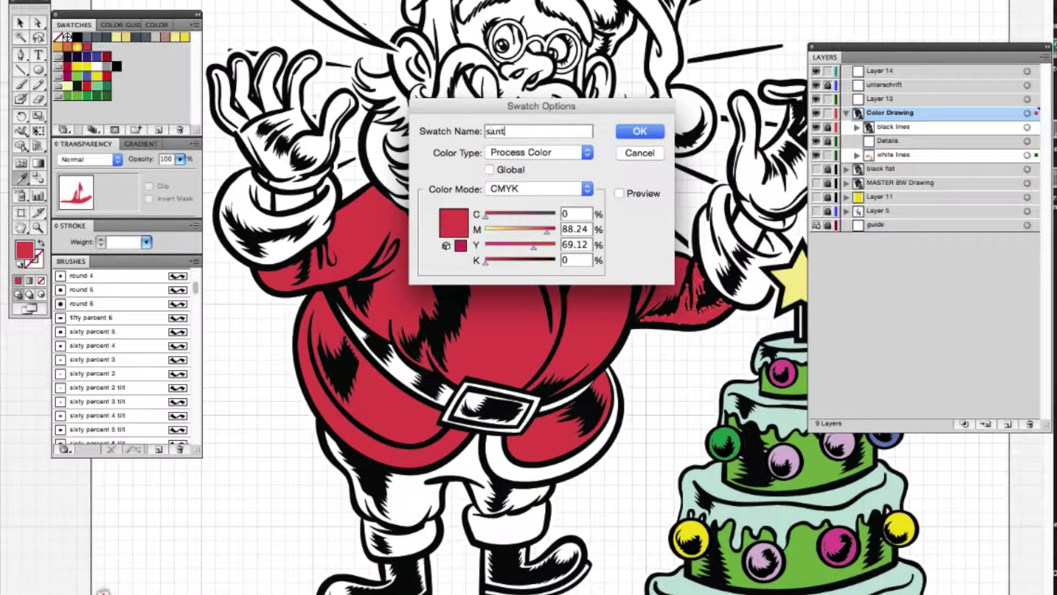
{"action": "type", "text": "a"}
{"action": "key", "text": "Return"}
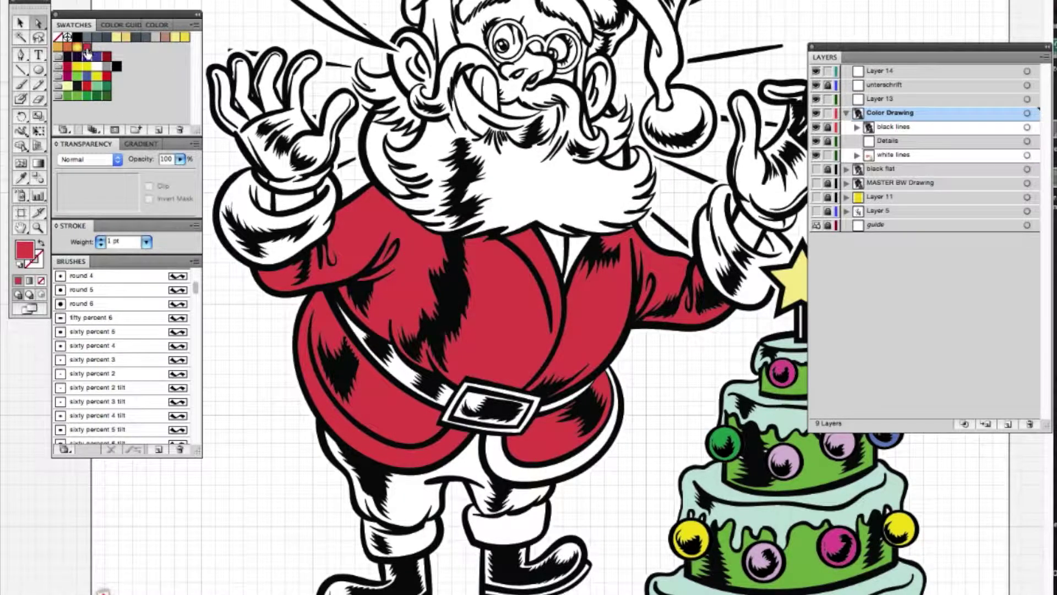
Step: Fill Santa's trousers with the santa red swatch and his belt with a dark blue-grey
{"action": "left_click", "coordinate": [369, 498]}
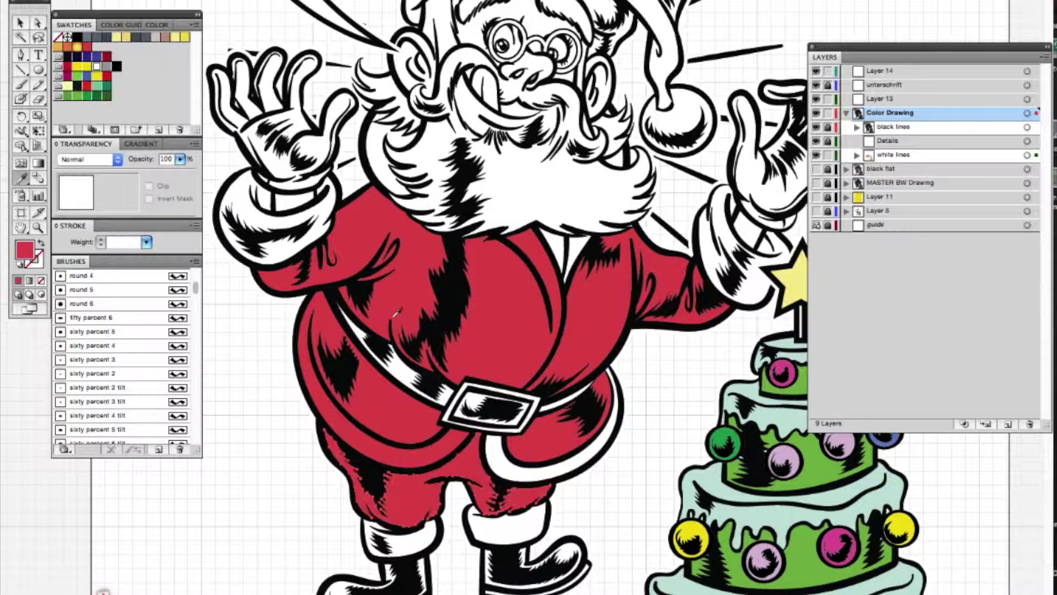
{"action": "key", "text": "a"}
{"action": "left_click", "coordinate": [496, 410]}
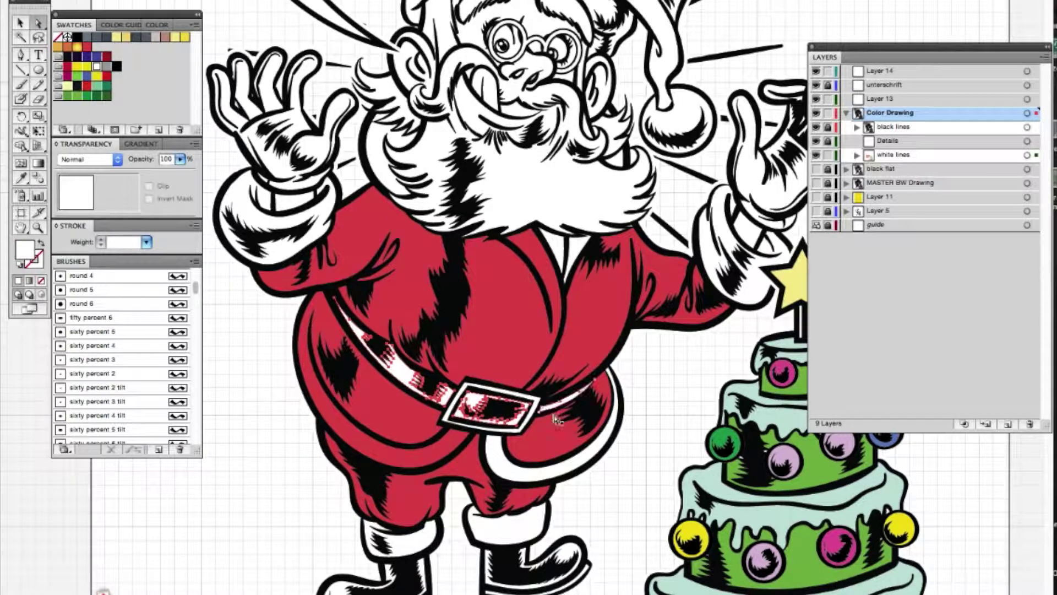
{"action": "double_click", "coordinate": [25, 250]}
{"action": "left_click", "coordinate": [367, 242]}
{"action": "left_click", "coordinate": [552, 195]}
{"action": "left_click", "coordinate": [386, 193]}
{"action": "key", "text": "Return"}
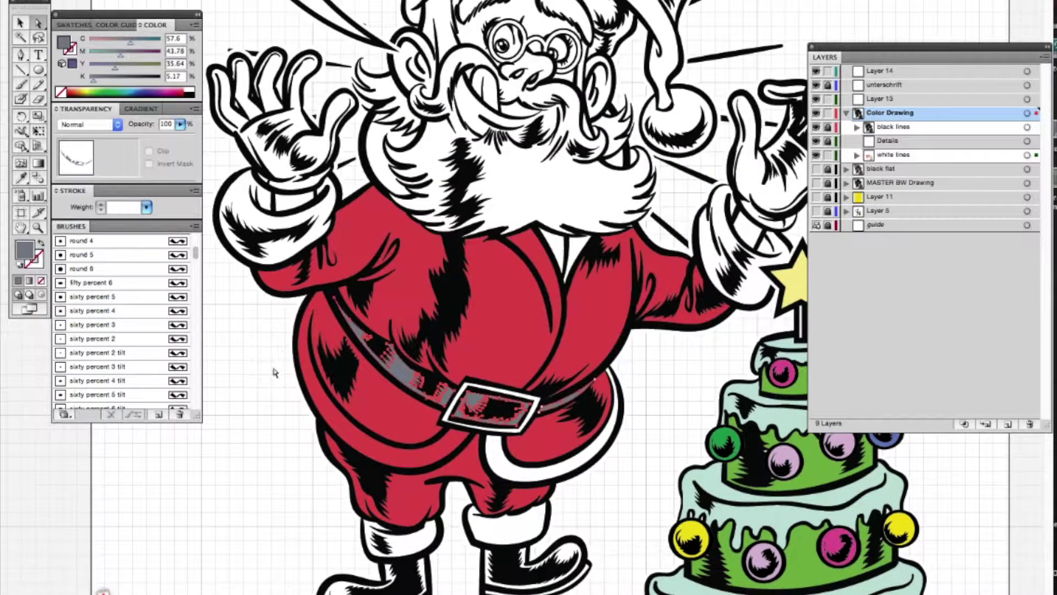
Step: Fill both of Santa's boots with a dark brown
{"action": "left_click", "coordinate": [394, 576]}
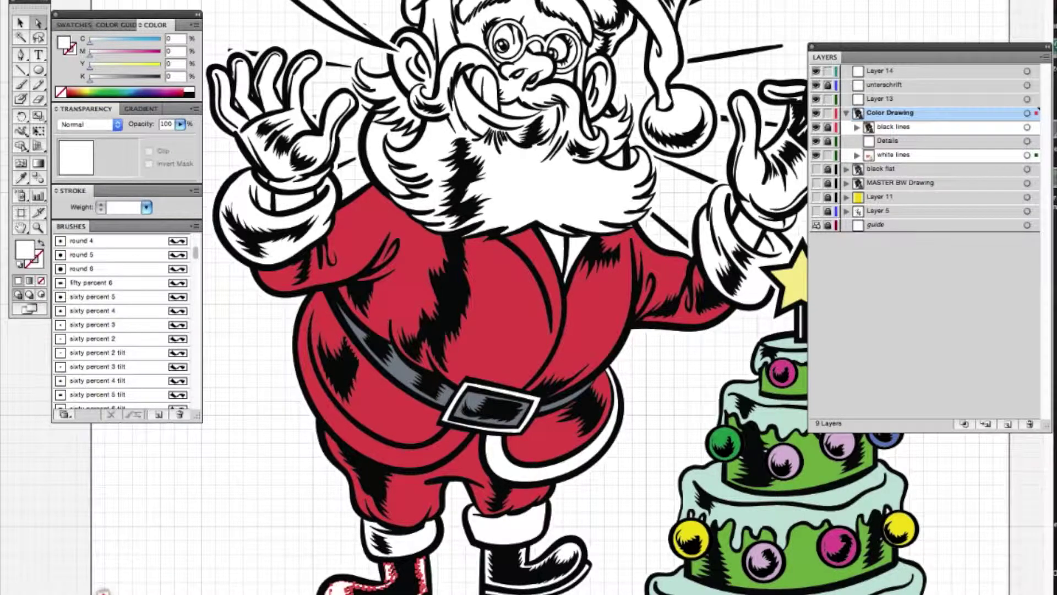
{"action": "left_click", "coordinate": [529, 567], "text": "shift"}
{"action": "double_click", "coordinate": [24, 252]}
{"action": "left_click", "coordinate": [435, 231]}
{"action": "left_click", "coordinate": [664, 128]}
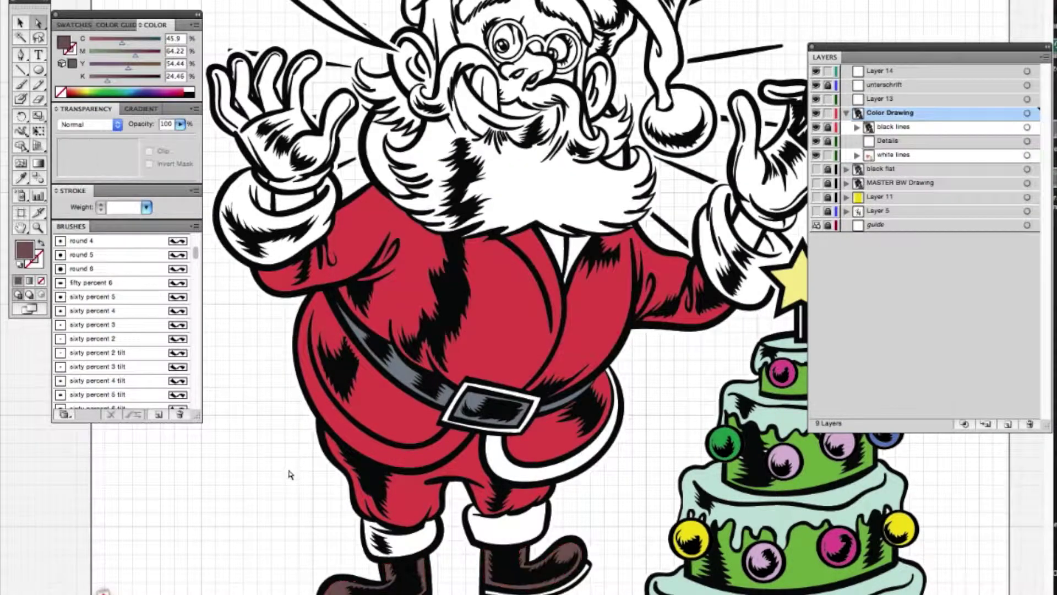
{"action": "scroll", "coordinate": [267, 501], "scroll_direction": "up", "scroll_amount": 3}
{"action": "left_click", "coordinate": [306, 274]}
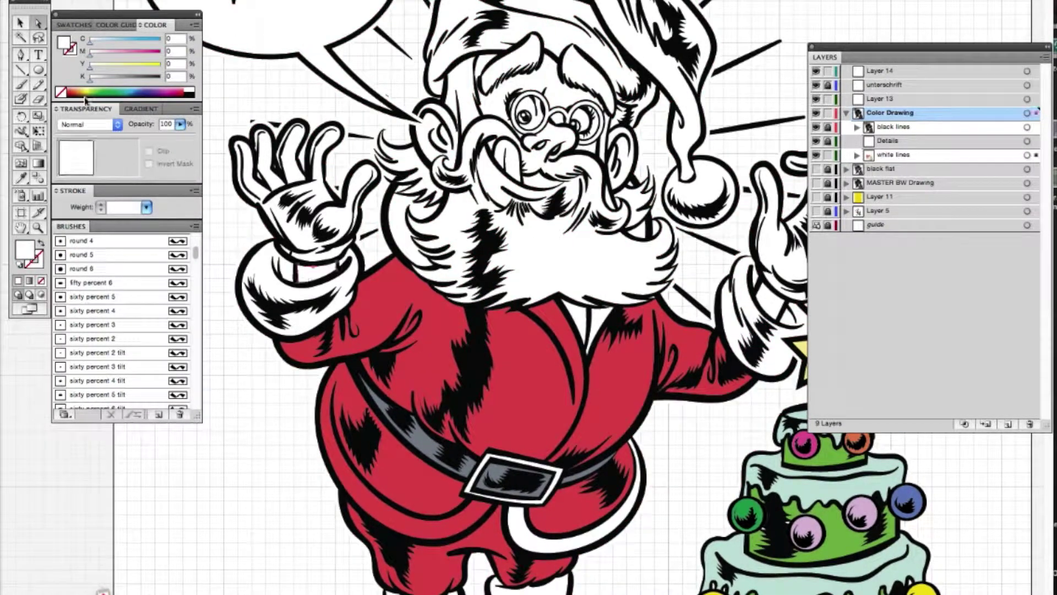
Step: Open the Art History Skintones swatch library and dock it with the Swatches panel
{"action": "left_click", "coordinate": [74, 24]}
{"action": "left_click", "coordinate": [194, 25]}
{"action": "mouse_move", "coordinate": [242, 308]}
{"action": "mouse_move", "coordinate": [395, 316]}
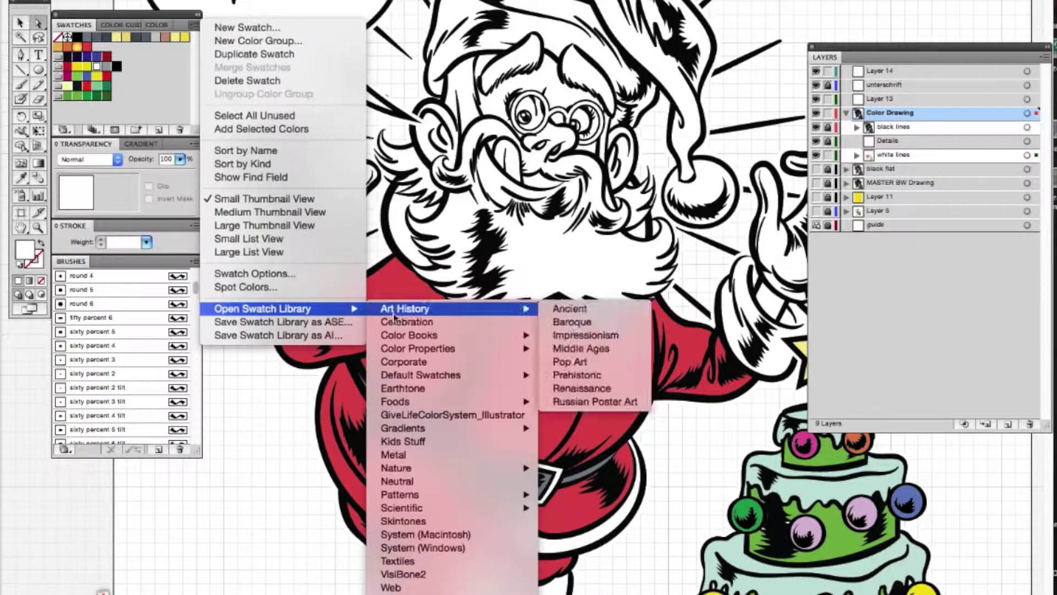
{"action": "left_click", "coordinate": [404, 521]}
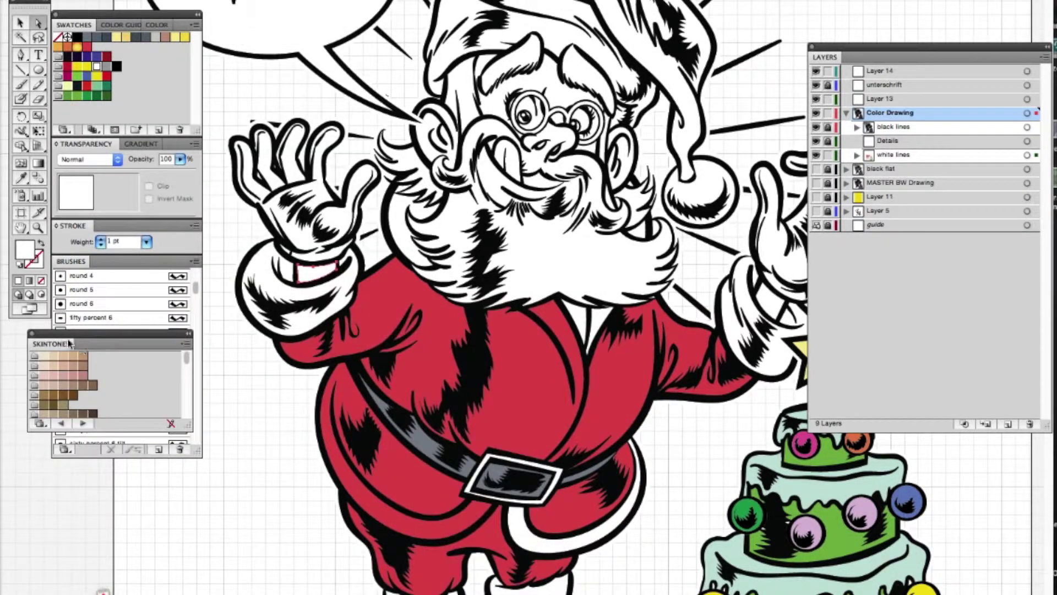
{"action": "left_click_drag", "start_coordinate": [82, 332], "coordinate": [378, 238]}
{"action": "left_click_drag", "start_coordinate": [480, 326], "coordinate": [471, 366]}
{"action": "left_click_drag", "start_coordinate": [339, 246], "coordinate": [149, 25]}
Step: Fill both of Santa's wrists with a skin tone from the Skintones library
{"action": "left_click", "coordinate": [71, 46]}
{"action": "scroll", "coordinate": [276, 393], "scroll_direction": "right", "scroll_amount": 3}
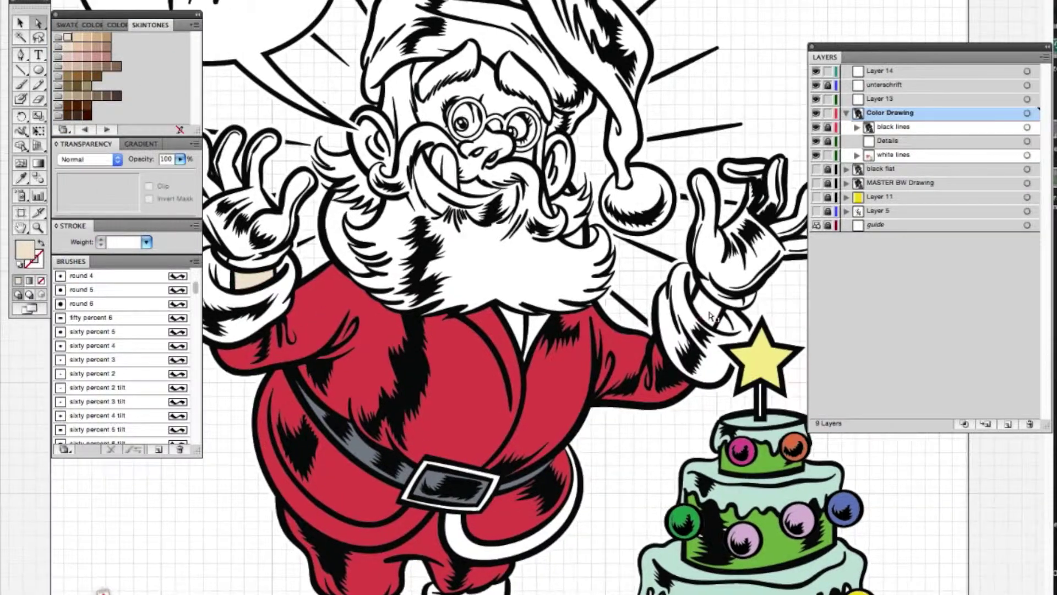
{"action": "left_click", "coordinate": [708, 306]}
{"action": "left_click", "coordinate": [69, 42]}
{"action": "scroll", "coordinate": [447, 265], "scroll_direction": "up", "scroll_amount": 3}
{"action": "key", "text": "ctrl+a"}
{"action": "left_click", "coordinate": [337, 149]}
{"action": "scroll", "coordinate": [280, 517], "scroll_direction": "down", "scroll_amount": 2}
{"action": "scroll", "coordinate": [280, 517], "scroll_direction": "right", "scroll_amount": 1}
{"action": "scroll", "coordinate": [279, 518], "scroll_direction": "left", "scroll_amount": 2}
Step: Fill Santa's left glove with a brown from the Color Picker
{"action": "left_click", "coordinate": [273, 253]}
{"action": "left_click", "coordinate": [24, 250]}
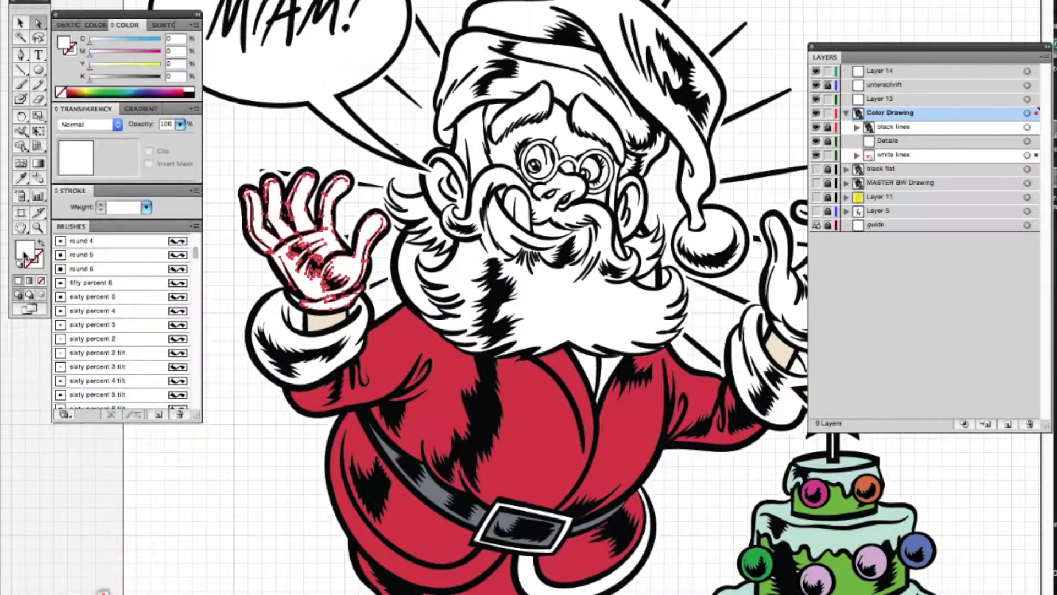
{"action": "double_click", "coordinate": [24, 251]}
{"action": "left_click", "coordinate": [396, 134]}
{"action": "left_click", "coordinate": [620, 122]}
{"action": "double_click", "coordinate": [24, 251]}
{"action": "left_click", "coordinate": [435, 203]}
{"action": "left_click", "coordinate": [687, 122]}
Step: Give the right glove and its finger piece the same brown, then fit the artboard in the window
{"action": "scroll", "coordinate": [684, 314], "scroll_direction": "right", "scroll_amount": 2}
{"action": "left_click", "coordinate": [684, 314]}
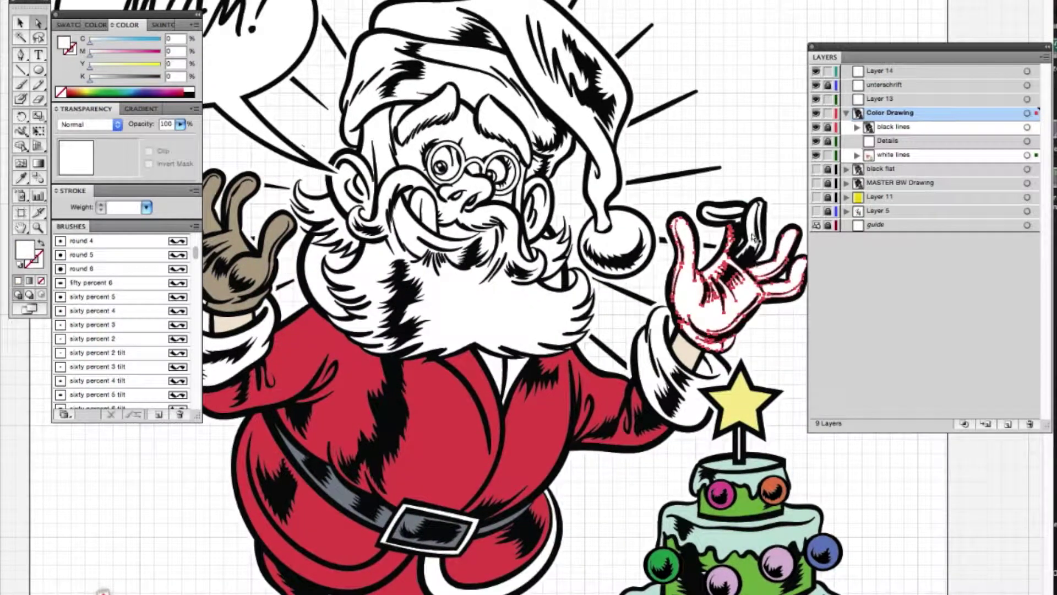
{"action": "left_click", "coordinate": [244, 241]}
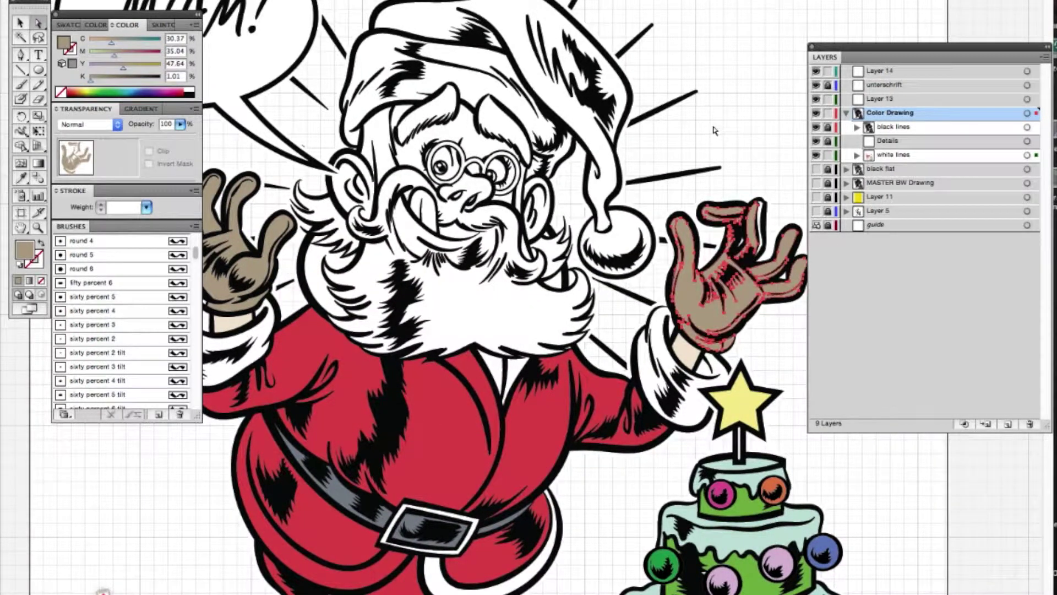
{"action": "left_click", "coordinate": [756, 223]}
{"action": "left_click", "coordinate": [21, 177]}
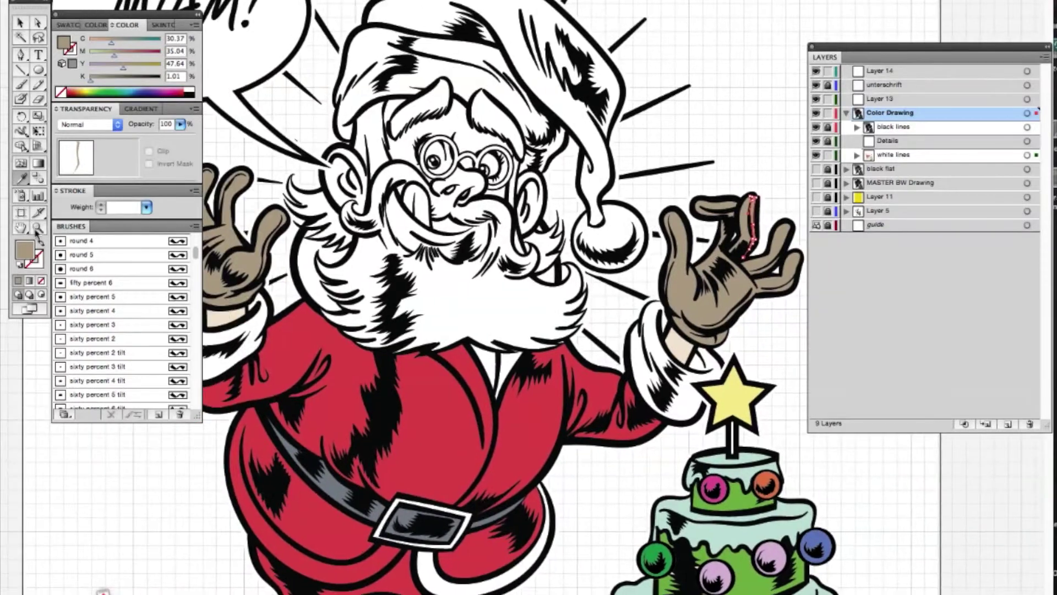
{"action": "double_click", "coordinate": [38, 228]}
{"action": "key", "text": "super+0"}
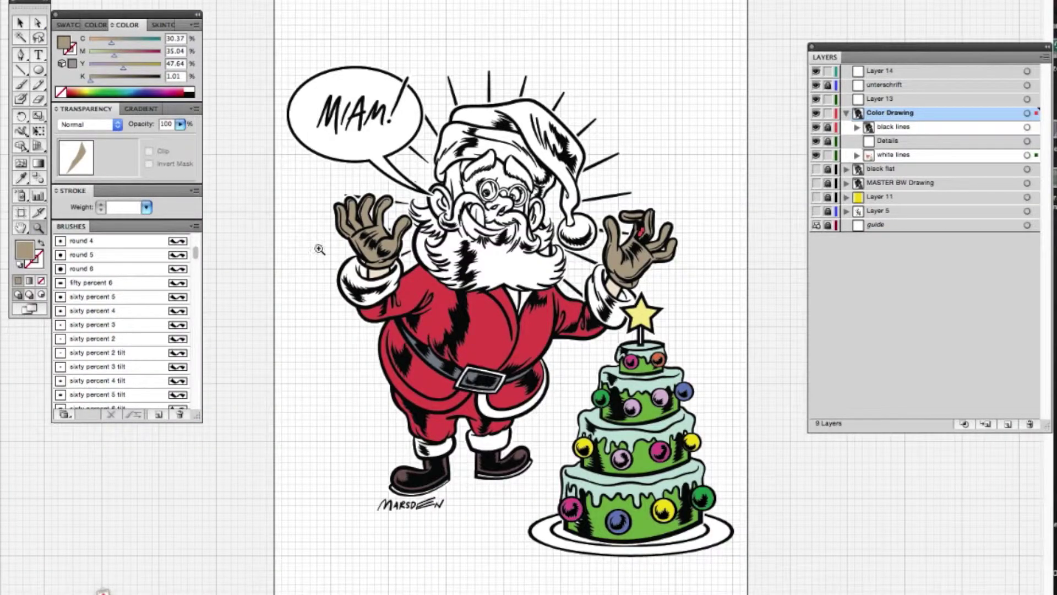
Step: Fill the belt buckle with a pale yellow
{"action": "left_click", "coordinate": [319, 249]}
{"action": "left_click", "coordinate": [301, 237]}
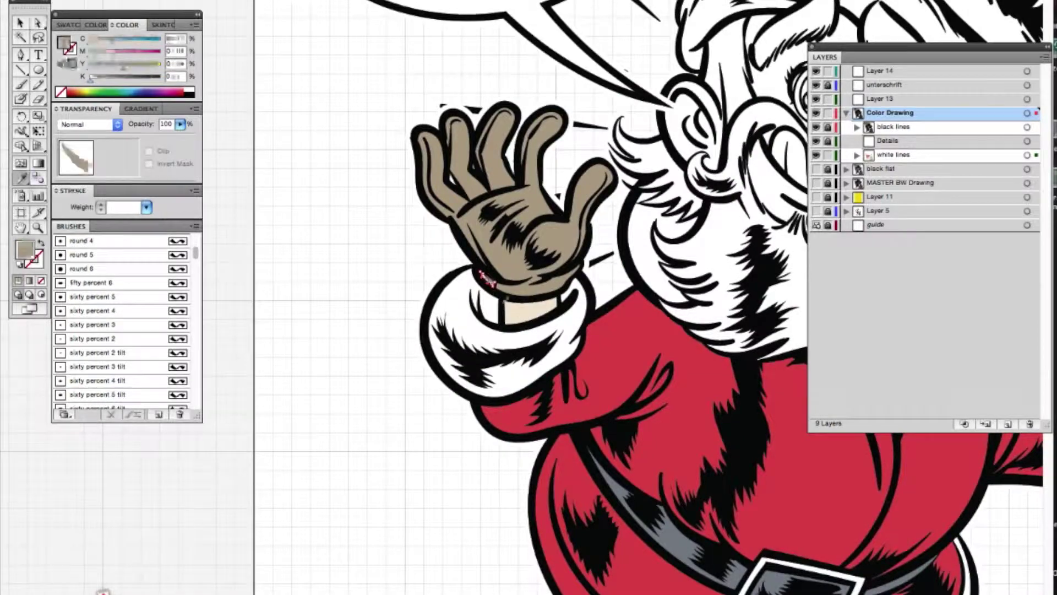
{"action": "scroll", "coordinate": [295, 385], "scroll_direction": "down", "scroll_amount": 4}
{"action": "scroll", "coordinate": [295, 385], "scroll_direction": "right", "scroll_amount": 5}
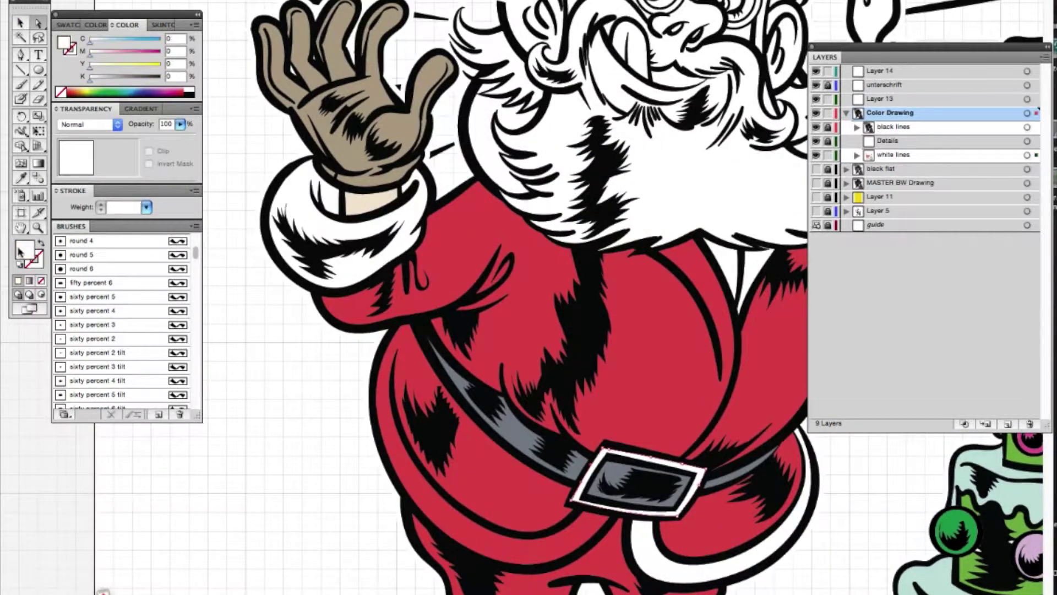
{"action": "double_click", "coordinate": [24, 249]}
{"action": "left_click_drag", "start_coordinate": [550, 310], "coordinate": [551, 296]}
{"action": "left_click", "coordinate": [685, 123]}
{"action": "left_click_drag", "start_coordinate": [338, 523], "coordinate": [298, 354]}
{"action": "double_click", "coordinate": [24, 248]}
{"action": "left_click", "coordinate": [456, 138]}
{"action": "left_click", "coordinate": [682, 123]}
Step: Fill the white V-neck under Santa's beard with green
{"action": "left_click_drag", "start_coordinate": [316, 370], "coordinate": [296, 521]}
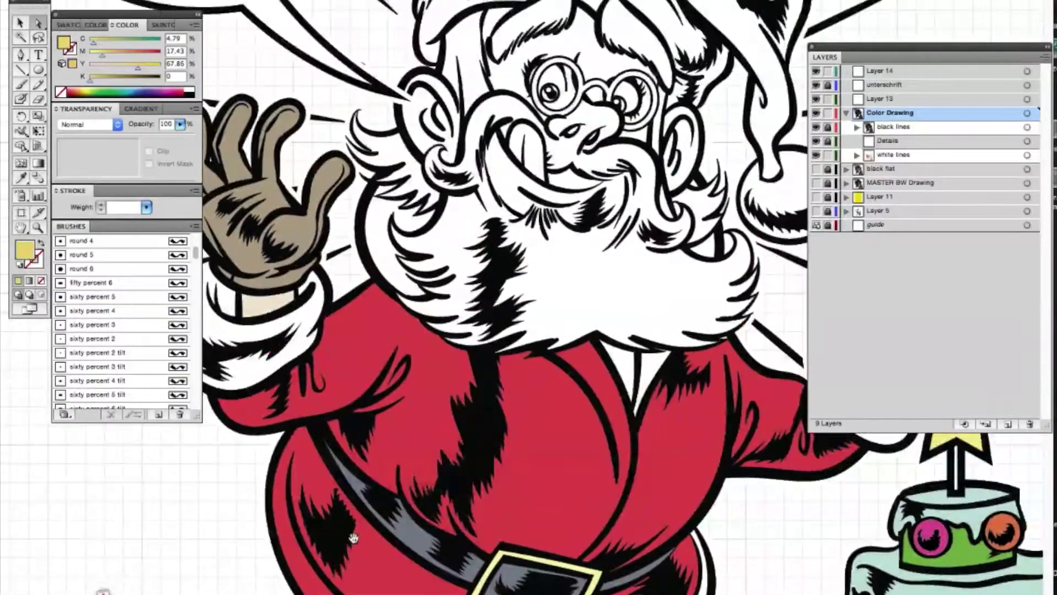
{"action": "left_click", "coordinate": [634, 381]}
{"action": "double_click", "coordinate": [24, 249]}
{"action": "left_click", "coordinate": [550, 253]}
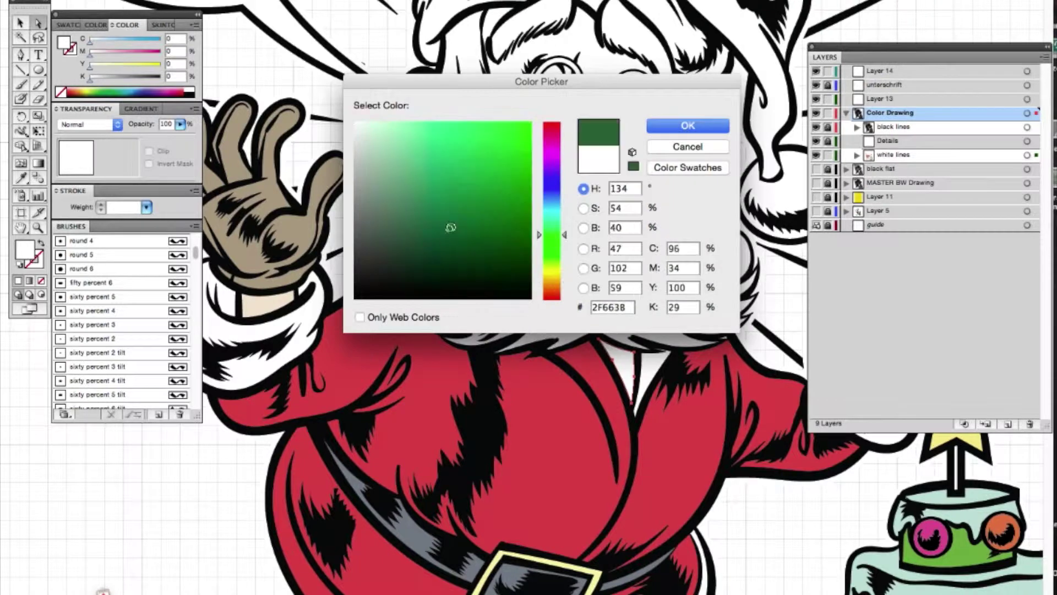
{"action": "left_click", "coordinate": [684, 123]}
Step: Fill Santa's tongue with a pale pink
{"action": "left_click_drag", "start_coordinate": [445, 430], "coordinate": [440, 567]}
{"action": "left_click", "coordinate": [385, 418]}
{"action": "double_click", "coordinate": [24, 249]}
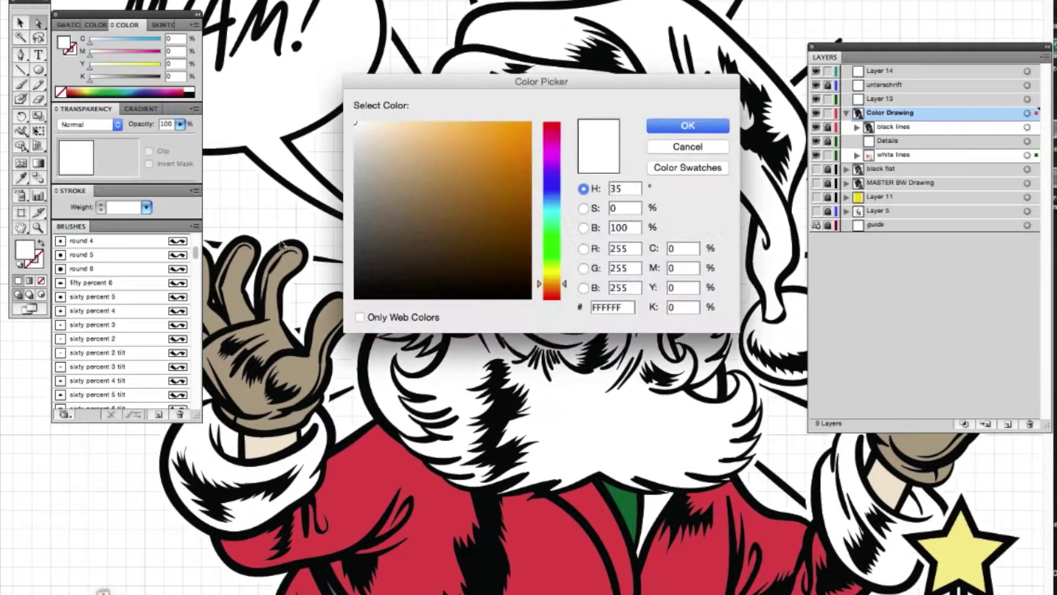
{"action": "left_click", "coordinate": [437, 126]}
{"action": "left_click_drag", "start_coordinate": [548, 281], "coordinate": [560, 310]}
{"action": "left_click", "coordinate": [687, 125]}
{"action": "double_click", "coordinate": [24, 248]}
{"action": "left_click", "coordinate": [406, 129]}
{"action": "left_click", "coordinate": [687, 125]}
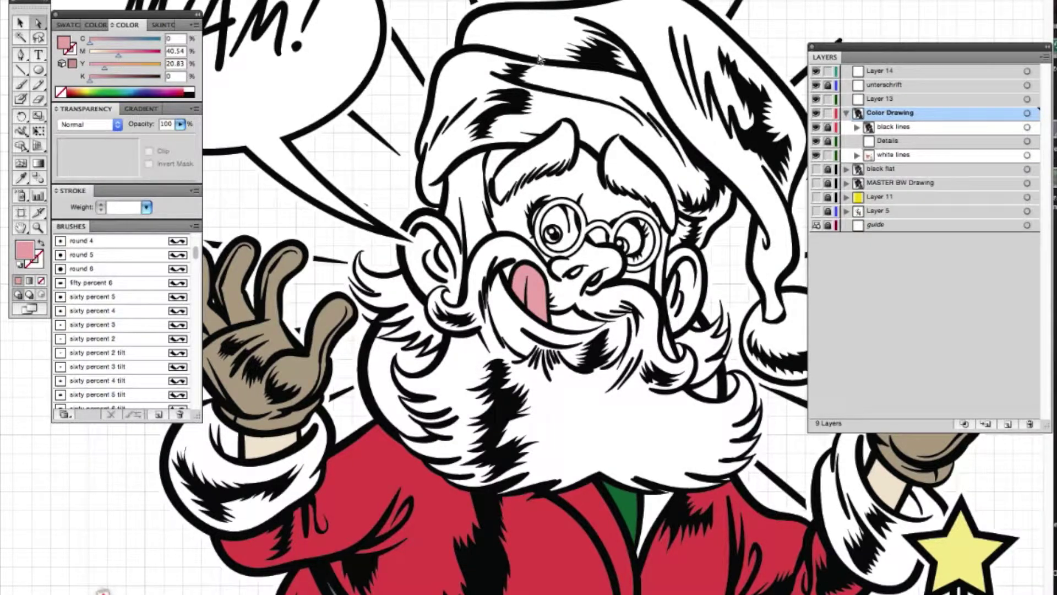
Step: Eyedrop the coat red onto the hat and skin tone onto the ears, then show the yellow background
{"action": "key", "text": "i"}
{"action": "left_click", "coordinate": [388, 466]}
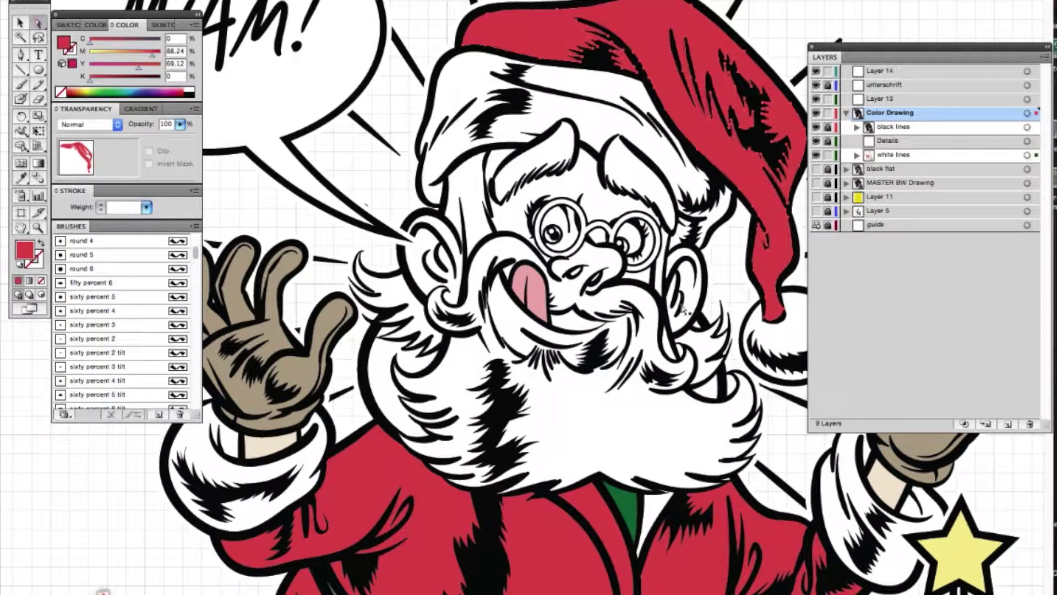
{"action": "left_click", "coordinate": [665, 305], "text": "ctrl"}
{"action": "left_click", "coordinate": [267, 441]}
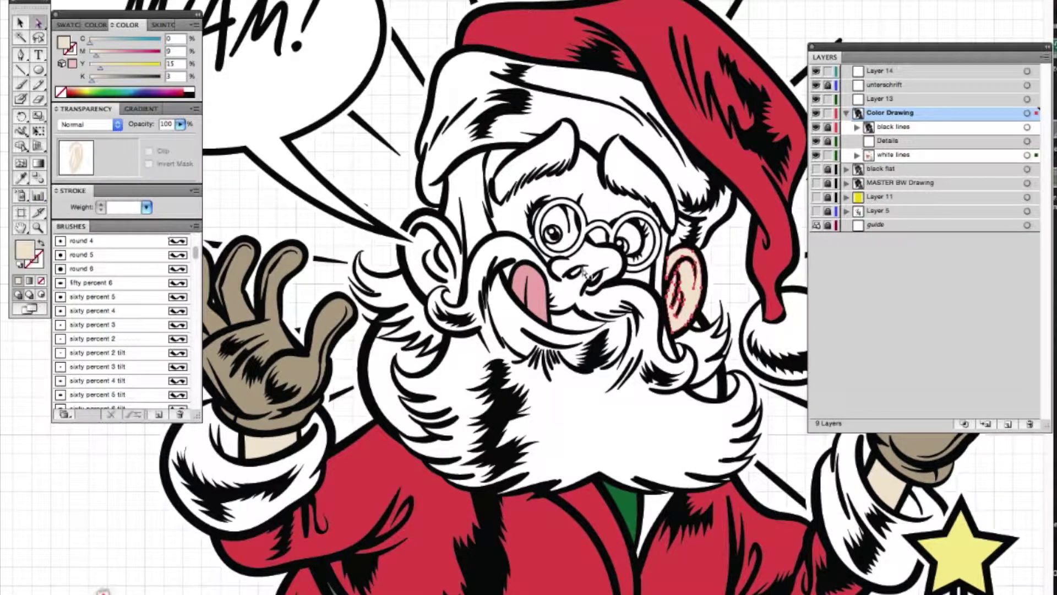
{"action": "left_click", "coordinate": [641, 283], "text": "ctrl"}
{"action": "left_click", "coordinate": [652, 270], "text": "ctrl"}
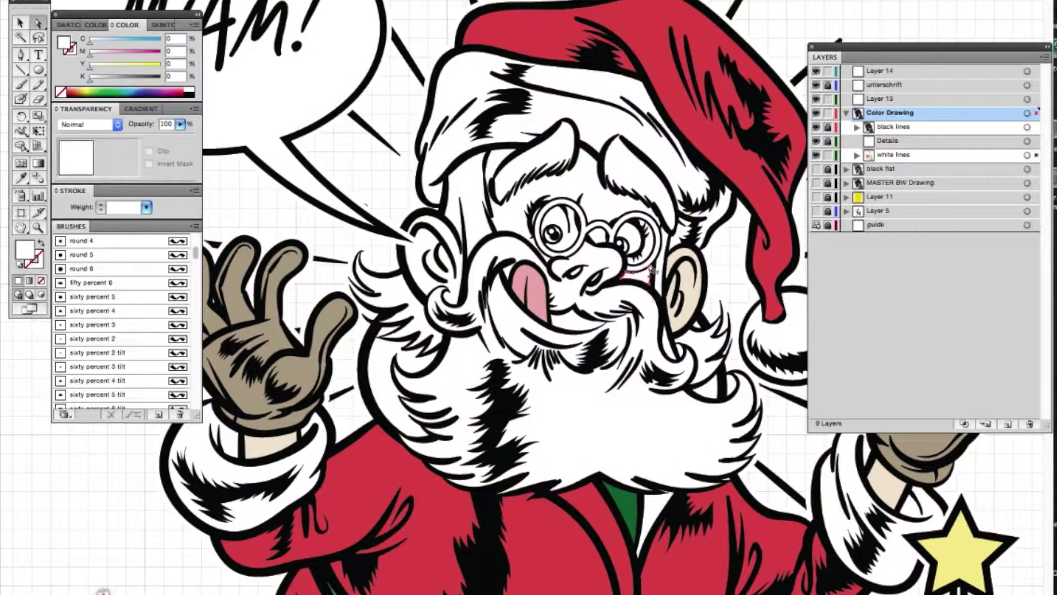
{"action": "left_click", "coordinate": [22, 179]}
{"action": "left_click", "coordinate": [816, 196]}
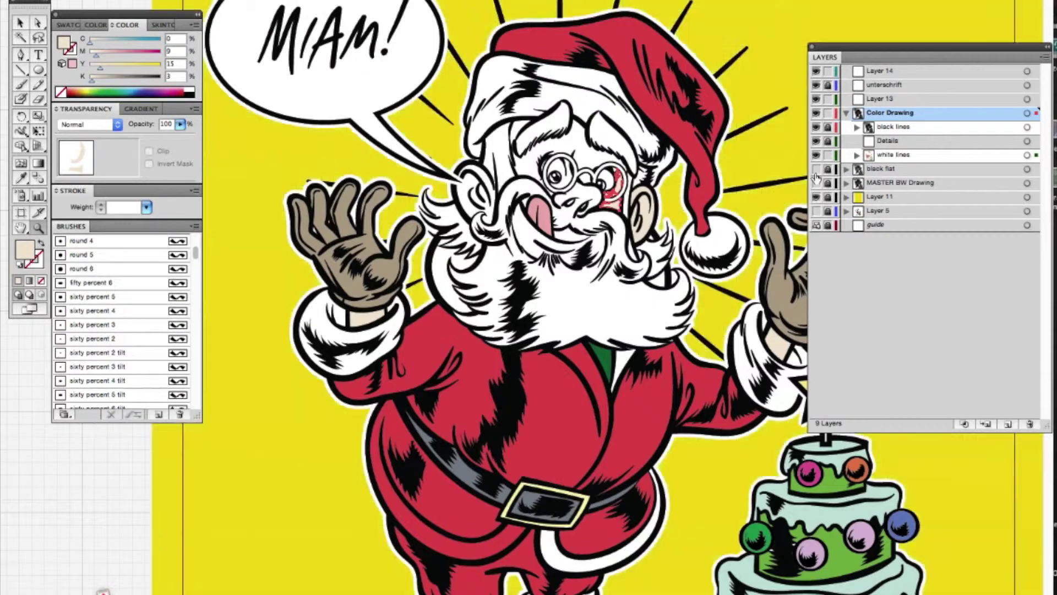
Step: Hide the black lines layer and rename the white lines layer to 'flat colors 1'
{"action": "left_click", "coordinate": [815, 126]}
{"action": "key", "text": "ctrl+a"}
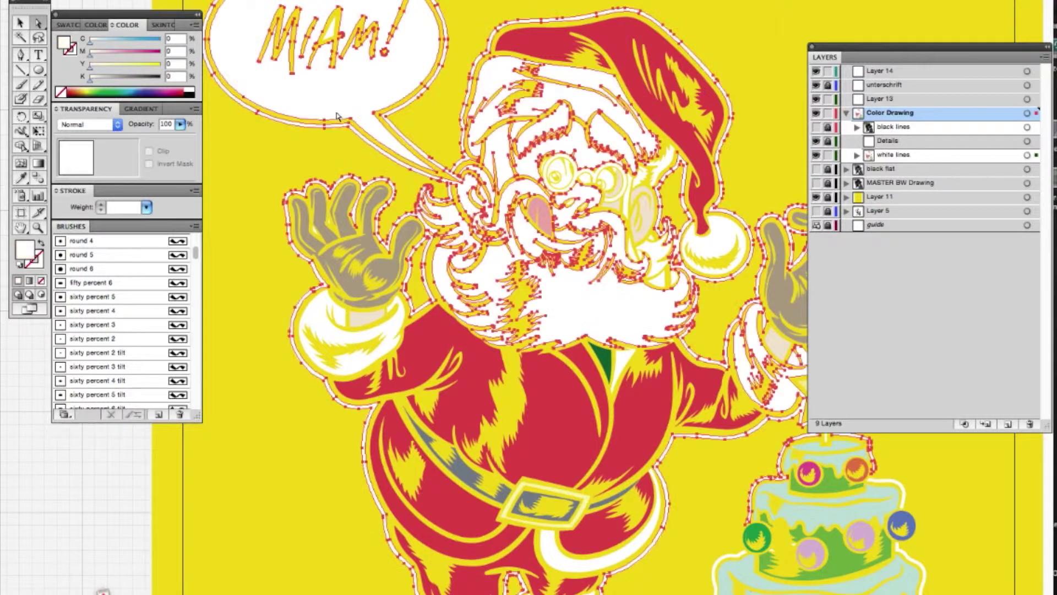
{"action": "left_click", "coordinate": [338, 161]}
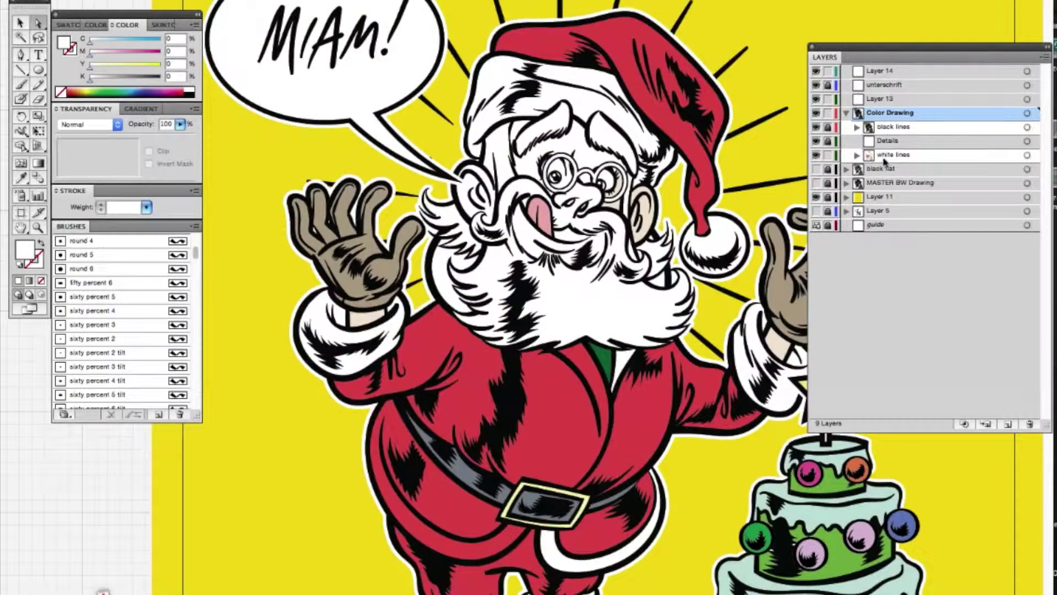
{"action": "double_click", "coordinate": [887, 156]}
{"action": "type", "text": "flat colors 1"}
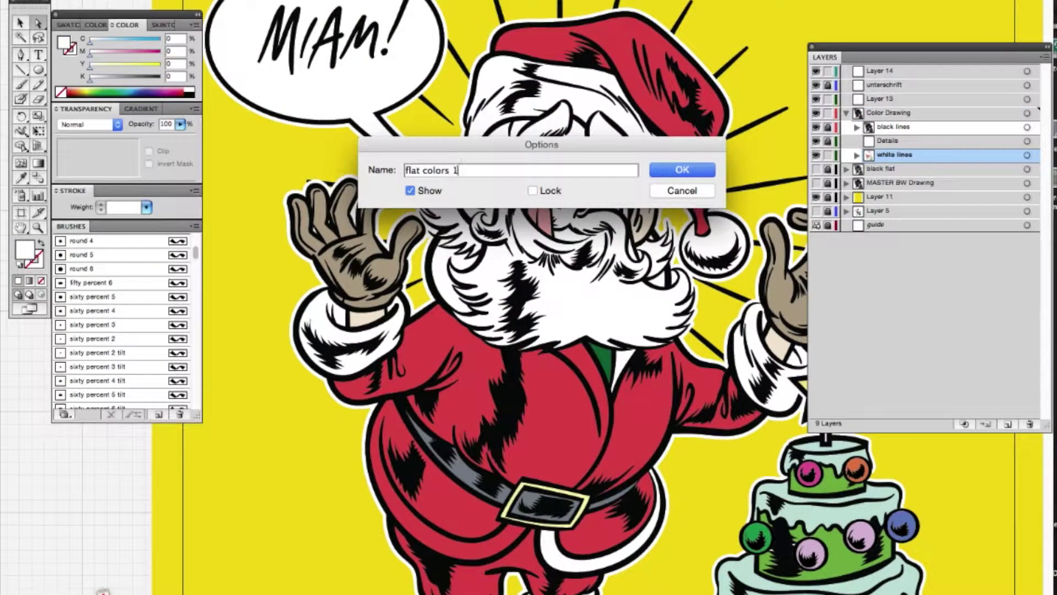
{"action": "key", "text": "Return"}
Step: On the Details layer, zoom in on Santa's belly and place the first Pen anchor of a new shape
{"action": "left_click", "coordinate": [888, 140]}
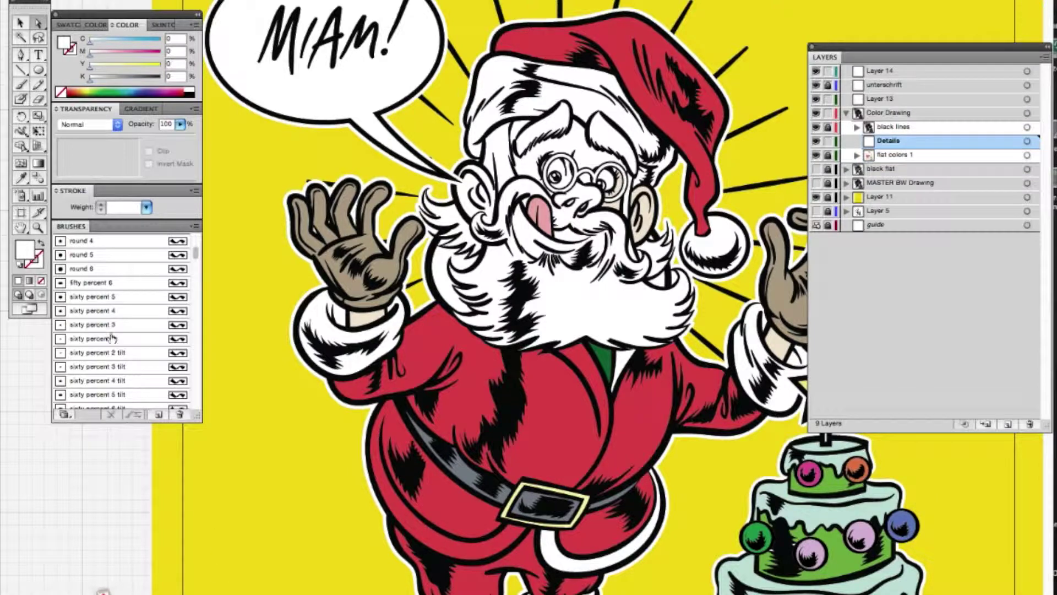
{"action": "key", "text": "z"}
{"action": "left_click", "coordinate": [295, 464], "text": "alt"}
{"action": "left_click", "coordinate": [449, 453]}
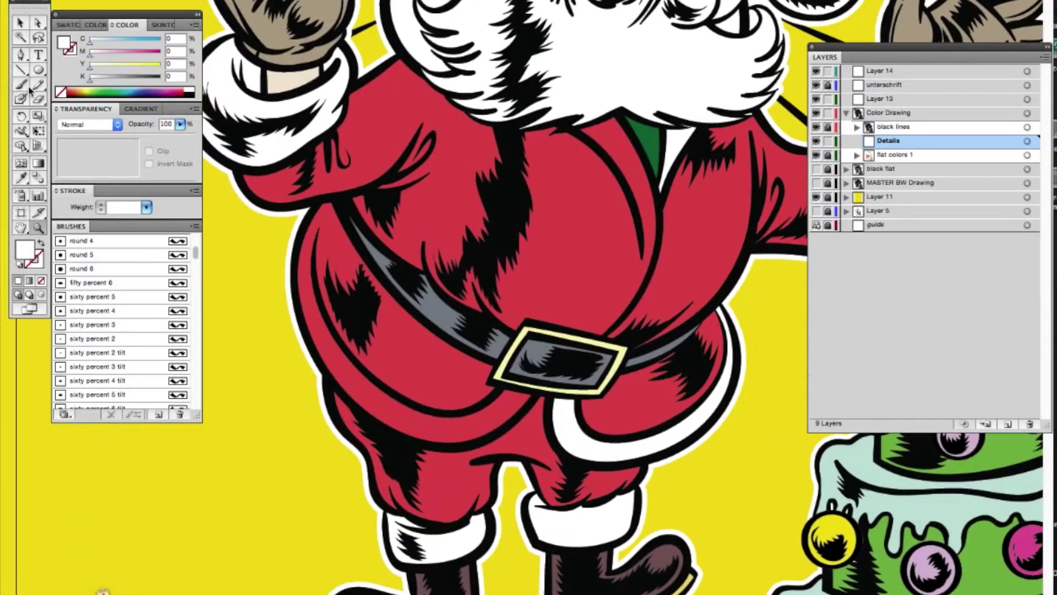
{"action": "left_click", "coordinate": [21, 54]}
{"action": "left_click", "coordinate": [317, 209]}
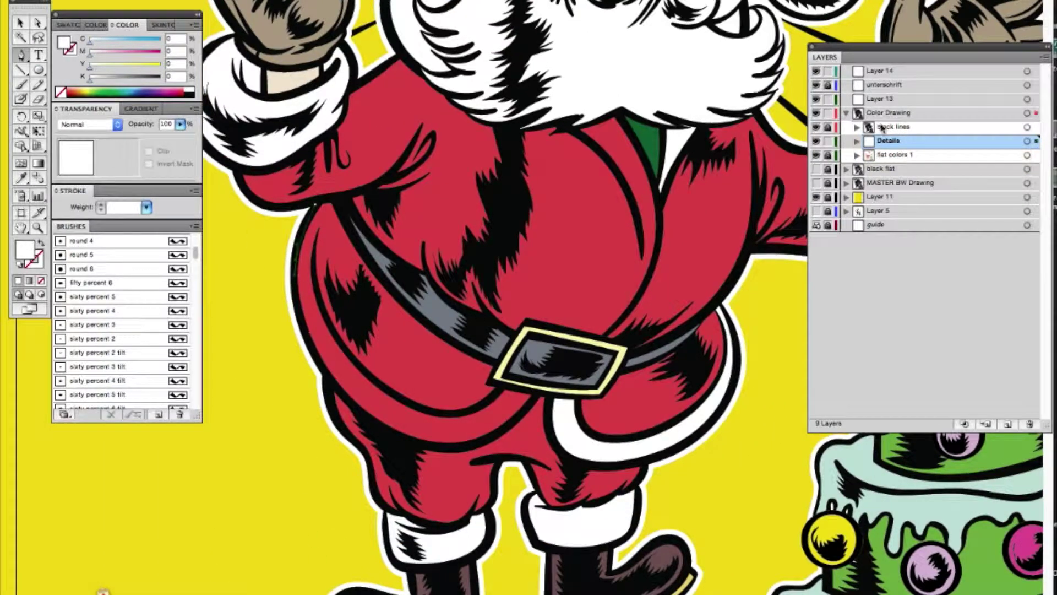
Step: Change the Details layer's colour in its Layer Options
{"action": "double_click", "coordinate": [883, 138]}
{"action": "left_click", "coordinate": [461, 168]}
{"action": "left_click", "coordinate": [447, 98]}
{"action": "key", "text": "Return"}
{"action": "left_click", "coordinate": [296, 260]}
Step: Complete the highlight shape down Santa's side and along the coat's lower edge
{"action": "left_click", "coordinate": [304, 326]}
{"action": "left_click", "coordinate": [349, 398]}
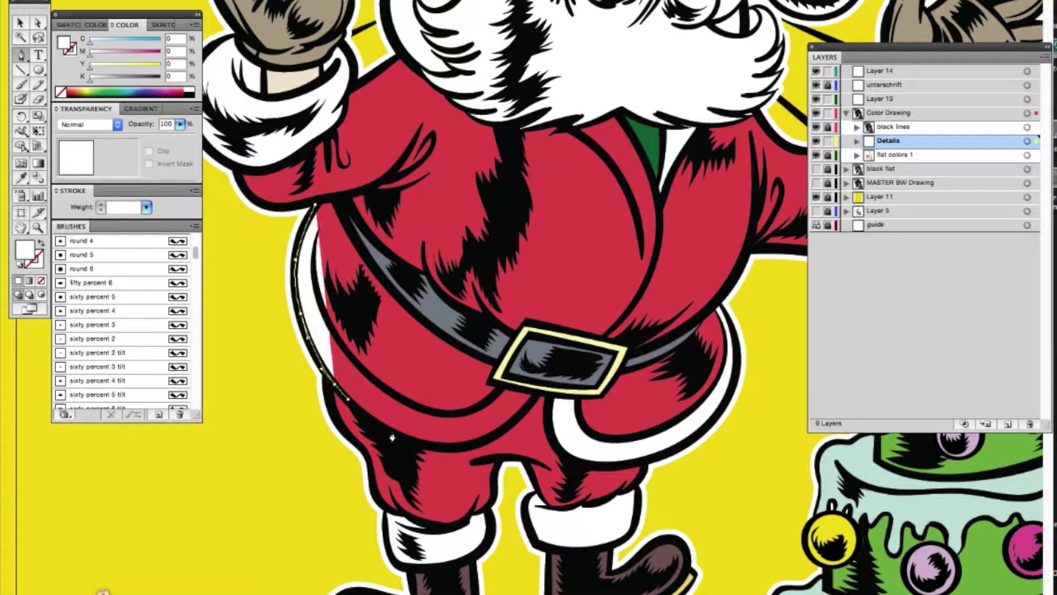
{"action": "left_click", "coordinate": [384, 426]}
{"action": "left_click", "coordinate": [433, 445]}
{"action": "left_click", "coordinate": [476, 443]}
{"action": "left_click", "coordinate": [517, 421]}
{"action": "left_click", "coordinate": [538, 392]}
{"action": "left_click", "coordinate": [476, 407]}
{"action": "left_click", "coordinate": [427, 410]}
{"action": "left_click", "coordinate": [379, 387]}
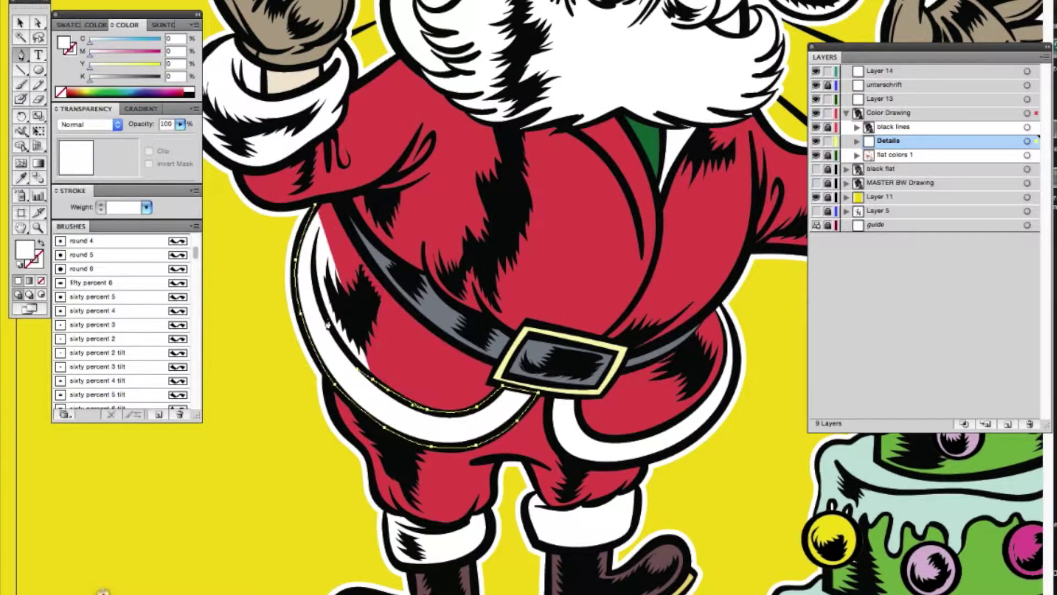
{"action": "left_click", "coordinate": [317, 208]}
{"action": "key", "text": "ctrl"}
{"action": "key", "text": "ctrl+shift+a"}
Step: Draw a highlight shape along the coat's inner edge up to the collar
{"action": "left_click_drag", "start_coordinate": [562, 135], "coordinate": [496, 245]}
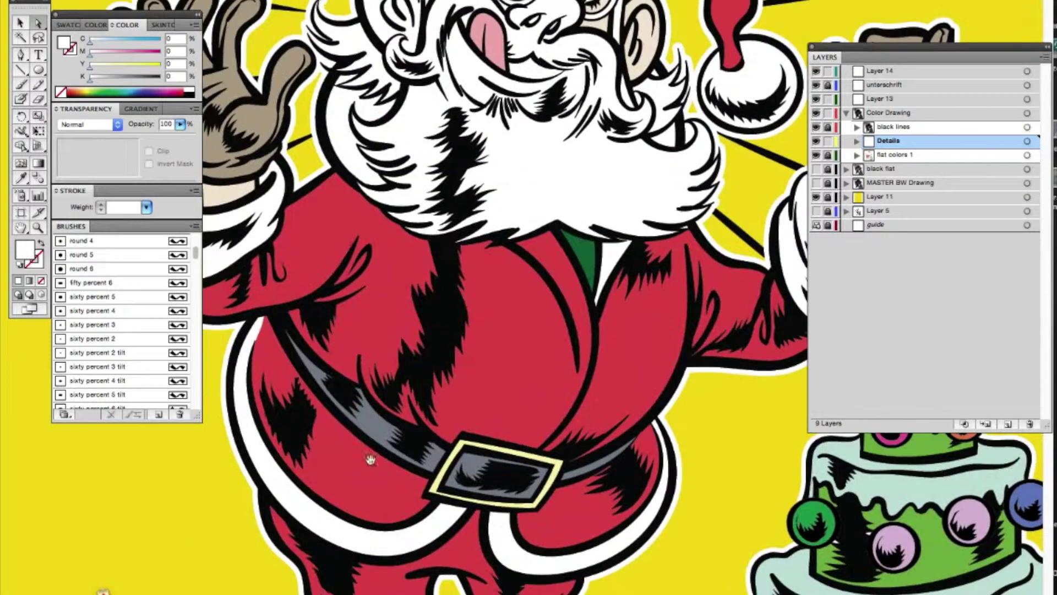
{"action": "left_click", "coordinate": [495, 237]}
{"action": "left_click", "coordinate": [520, 250]}
{"action": "left_click", "coordinate": [560, 304]}
{"action": "left_click", "coordinate": [575, 365]}
{"action": "left_click", "coordinate": [572, 411]}
{"action": "left_click", "coordinate": [595, 326]}
{"action": "left_click", "coordinate": [572, 260]}
{"action": "left_click", "coordinate": [553, 224]}
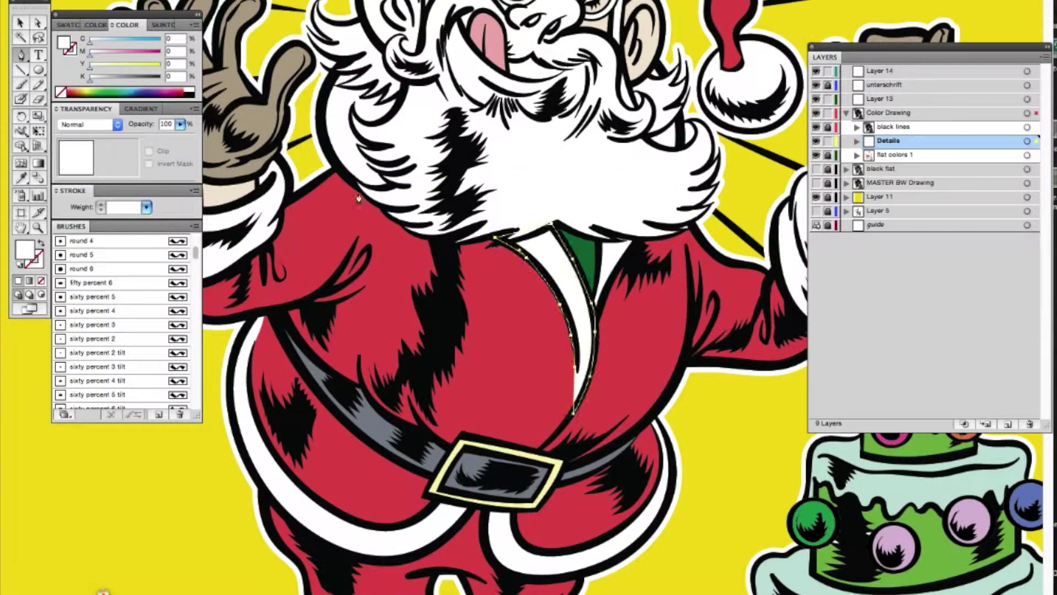
{"action": "key", "text": "ctrl+shift+a"}
Step: Sample the beige skin tone with the Eyedropper and zoom in on Santa's face
{"action": "left_click_drag", "start_coordinate": [484, 237], "coordinate": [472, 397]}
{"action": "key", "text": "i"}
{"action": "left_click", "coordinate": [632, 190]}
{"action": "key", "text": "z"}
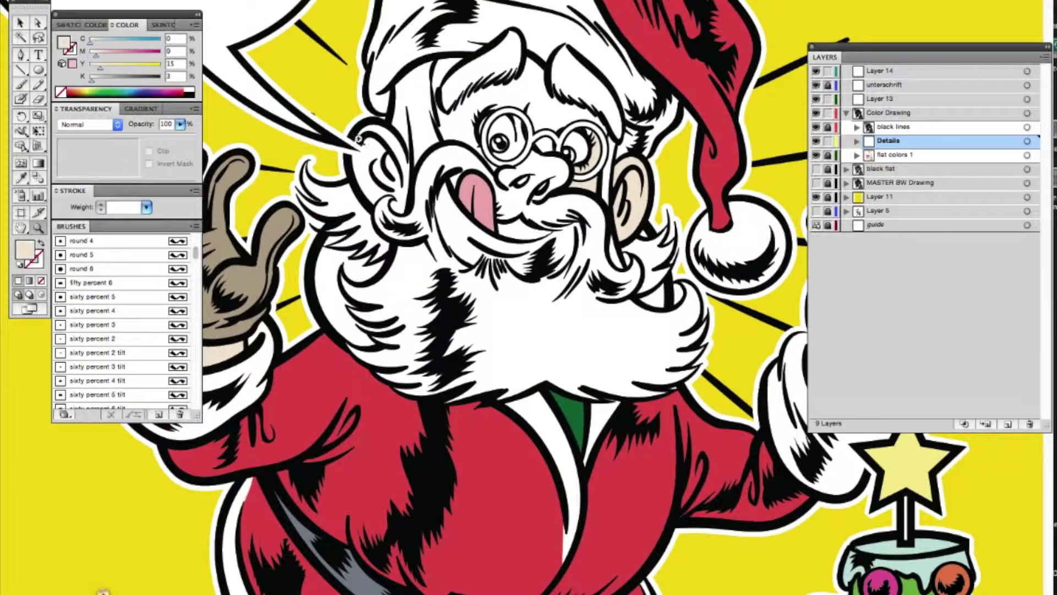
{"action": "left_click", "coordinate": [318, 71]}
Step: Draw a beige Pen shape over Santa's left ear
{"action": "key", "text": "p"}
{"action": "left_click", "coordinate": [446, 213]}
{"action": "left_click", "coordinate": [428, 233]}
{"action": "left_click", "coordinate": [424, 273]}
{"action": "left_click", "coordinate": [434, 317]}
{"action": "left_click", "coordinate": [452, 334]}
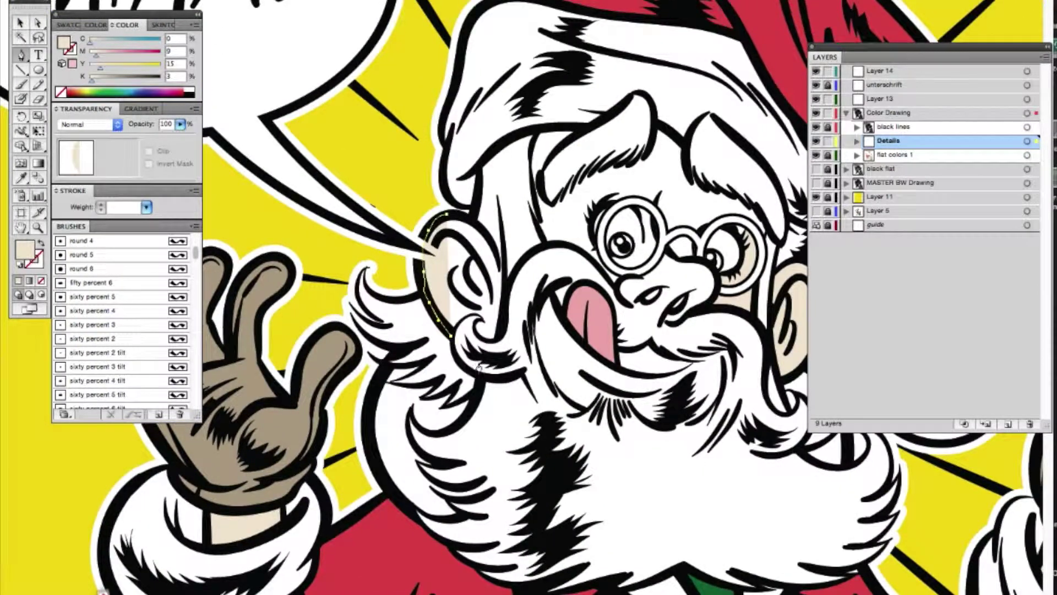
{"action": "left_click", "coordinate": [471, 370]}
{"action": "left_click", "coordinate": [498, 309]}
{"action": "left_click", "coordinate": [484, 248]}
{"action": "left_click", "coordinate": [446, 213]}
{"action": "key", "text": "a"}
{"action": "key", "text": "ctrl+shift+a"}
Step: Add a small white highlight shape on the ear lobe
{"action": "double_click", "coordinate": [26, 251]}
{"action": "left_click", "coordinate": [370, 122]}
{"action": "key", "text": "Return"}
{"action": "key", "text": "p"}
{"action": "left_click", "coordinate": [481, 318]}
{"action": "left_click", "coordinate": [455, 337]}
{"action": "left_click", "coordinate": [493, 353]}
{"action": "left_click", "coordinate": [480, 318]}
{"action": "key", "text": "a"}
{"action": "key", "text": "ctrl+shift+a"}
Step: Pick up the ear's beige and trace the skin under the hat and left lens
{"action": "scroll", "coordinate": [347, 317], "scroll_direction": "right", "scroll_amount": 4}
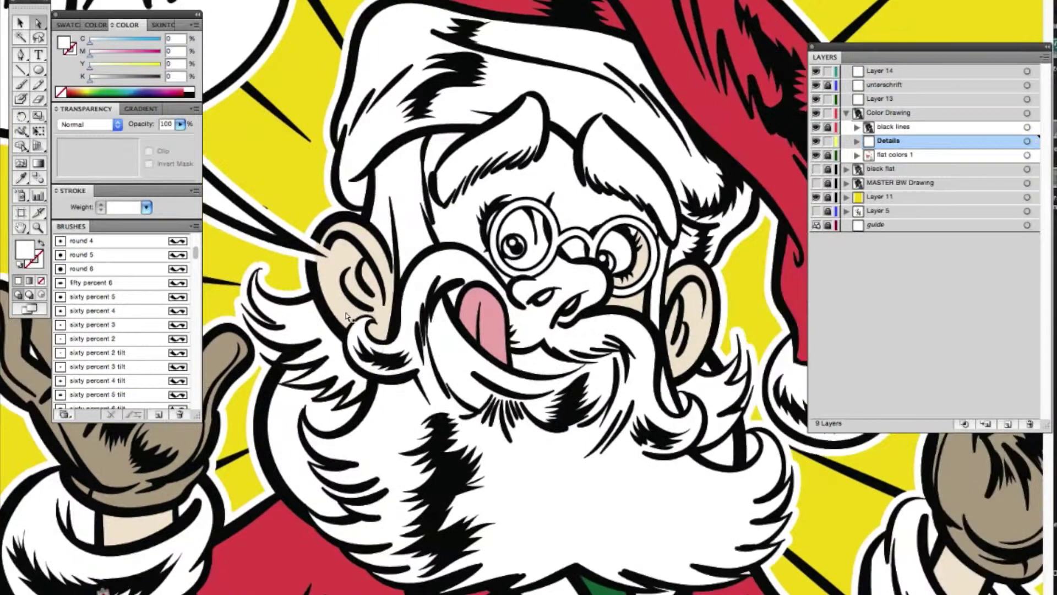
{"action": "left_click", "coordinate": [347, 317]}
{"action": "key", "text": "p"}
{"action": "left_click", "coordinate": [427, 136]}
{"action": "left_click", "coordinate": [435, 243]}
{"action": "left_click", "coordinate": [484, 258]}
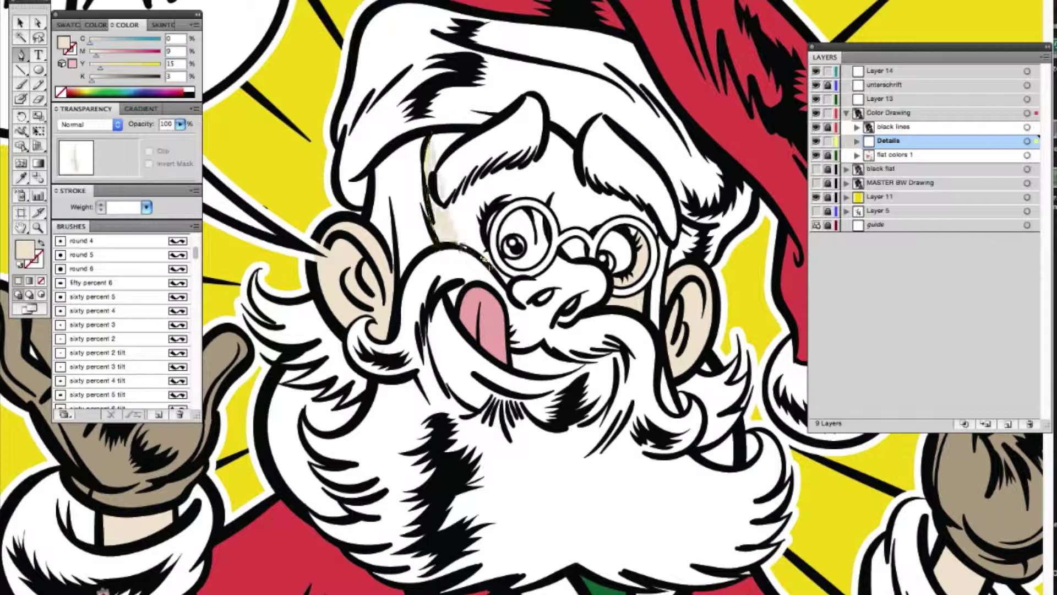
{"action": "left_click", "coordinate": [510, 282]}
{"action": "left_click", "coordinate": [532, 277]}
{"action": "left_click", "coordinate": [559, 254]}
{"action": "left_click", "coordinate": [587, 257]}
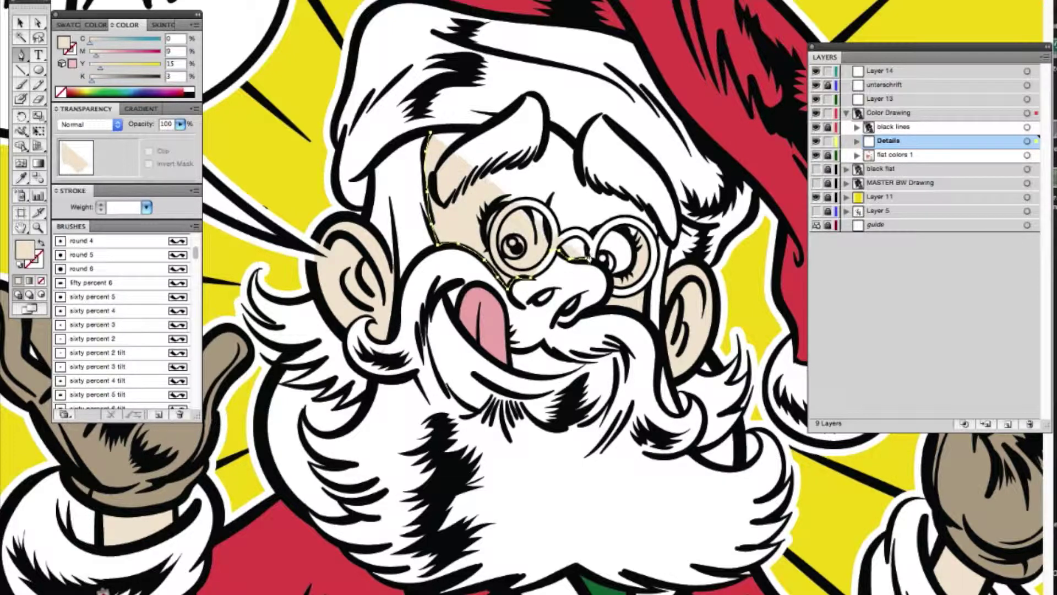
Step: Carry the beige shape around the right lens and over the forehead, closing it
{"action": "left_click", "coordinate": [622, 226]}
{"action": "left_click", "coordinate": [658, 214]}
{"action": "left_click", "coordinate": [617, 190]}
{"action": "left_click", "coordinate": [578, 180]}
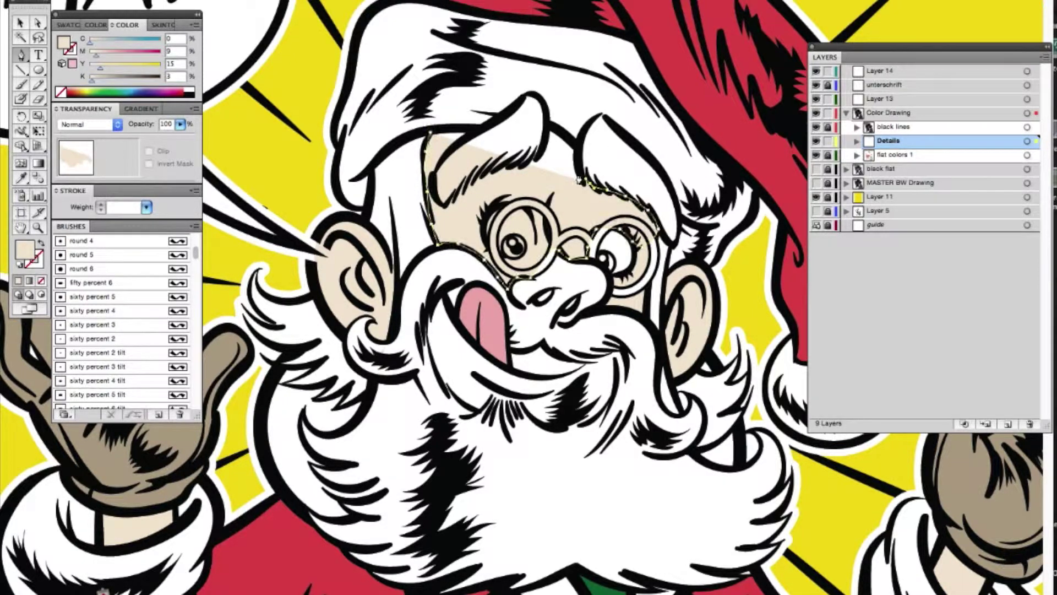
{"action": "left_click", "coordinate": [575, 142]}
{"action": "left_click", "coordinate": [548, 122]}
{"action": "left_click", "coordinate": [524, 157]}
{"action": "left_click", "coordinate": [484, 172]}
{"action": "left_click", "coordinate": [460, 189]}
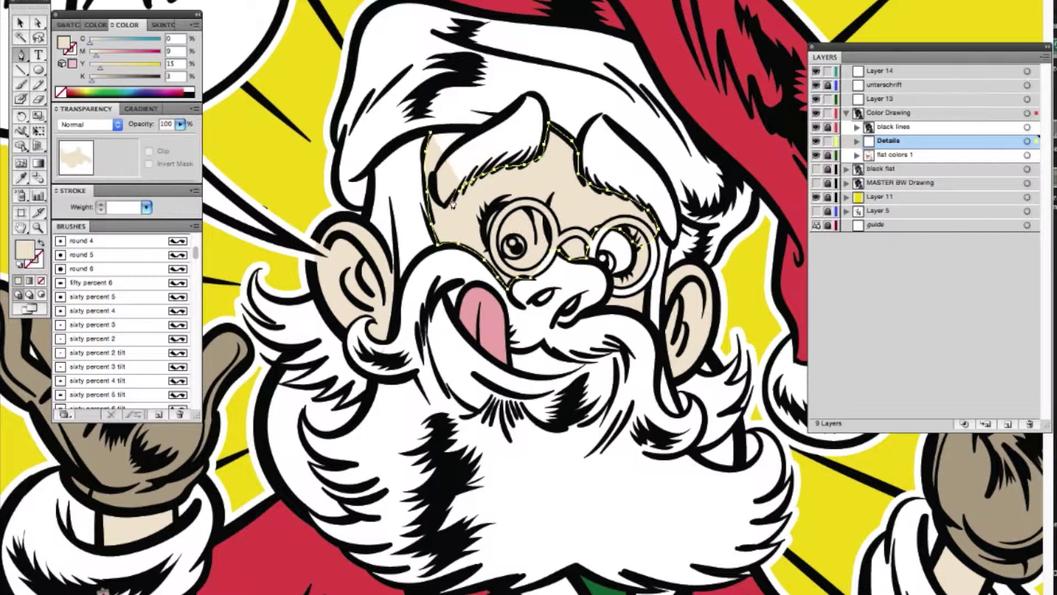
{"action": "left_click", "coordinate": [429, 142]}
{"action": "left_click", "coordinate": [286, 123], "text": "ctrl"}
Step: Draw a beige shape around the nose, closing at the glasses bridge
{"action": "left_click", "coordinate": [511, 292]}
{"action": "left_click", "coordinate": [537, 325]}
{"action": "left_click", "coordinate": [567, 321]}
{"action": "left_click", "coordinate": [592, 309]}
{"action": "left_click", "coordinate": [609, 286]}
{"action": "left_click", "coordinate": [603, 265]}
{"action": "left_click", "coordinate": [580, 259]}
{"action": "left_click", "coordinate": [561, 256]}
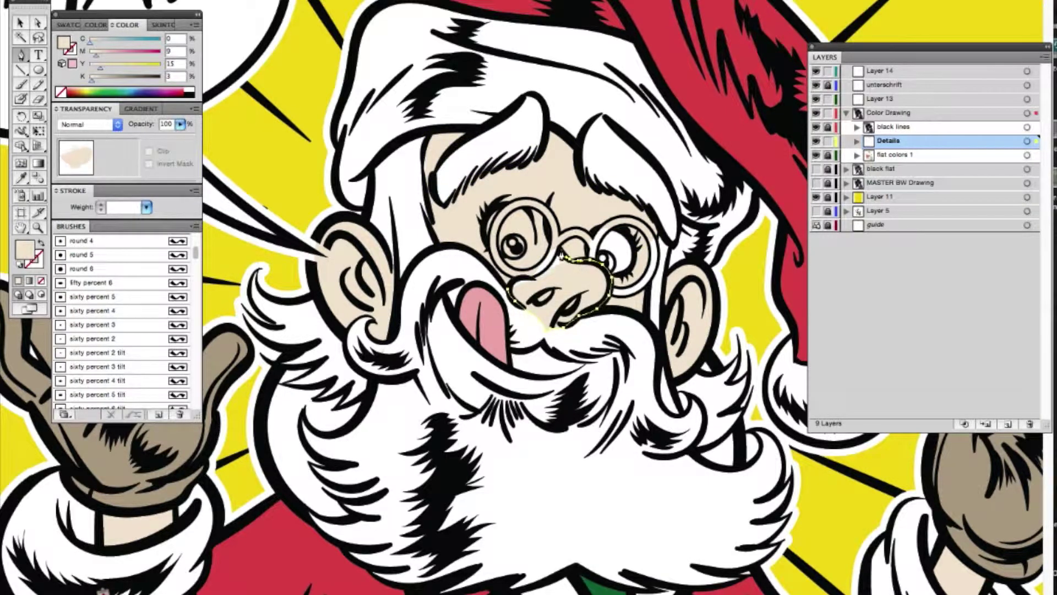
Step: Trace beige skin down the left side of the mouth and along the beard
{"action": "left_click", "coordinate": [326, 157], "text": "ctrl"}
{"action": "left_click", "coordinate": [440, 278]}
{"action": "left_click", "coordinate": [429, 311]}
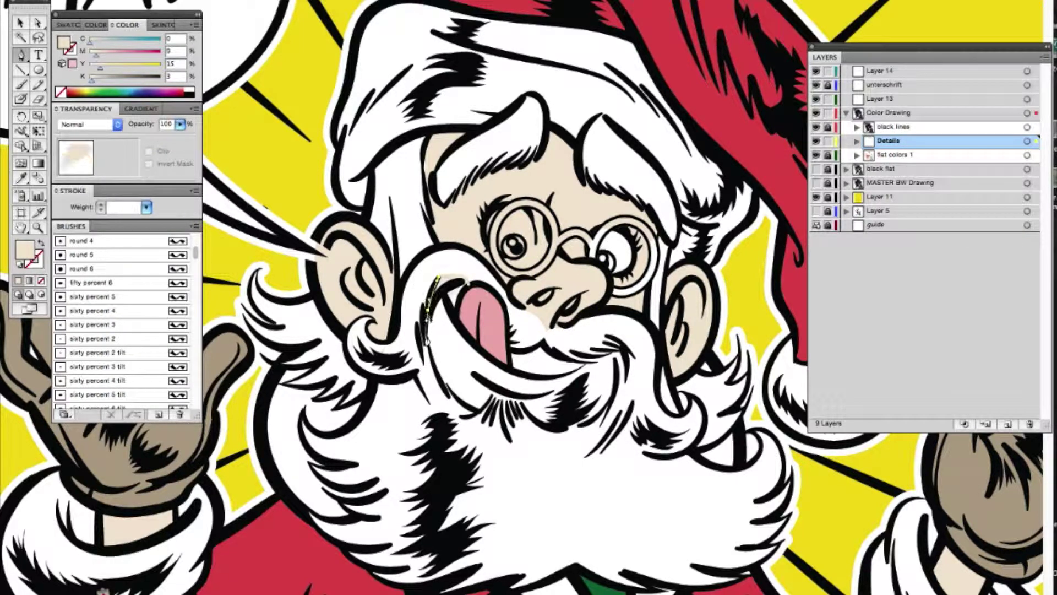
{"action": "left_click", "coordinate": [432, 347]}
{"action": "left_click", "coordinate": [452, 386]}
{"action": "left_click", "coordinate": [475, 409]}
{"action": "left_click", "coordinate": [499, 412]}
{"action": "left_click", "coordinate": [529, 421]}
{"action": "left_click", "coordinate": [556, 428]}
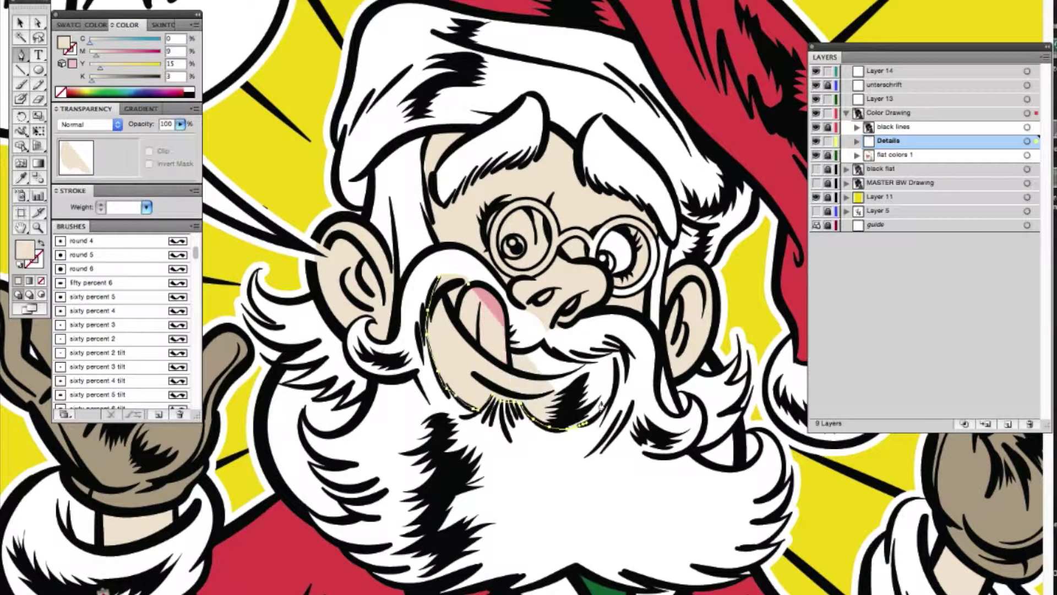
Step: Close the mouth shape around the pink tongue and fit the artboard in the window
{"action": "left_click", "coordinate": [586, 423]}
{"action": "left_click", "coordinate": [614, 400]}
{"action": "left_click", "coordinate": [619, 366]}
{"action": "left_click", "coordinate": [589, 358]}
{"action": "left_click", "coordinate": [556, 361]}
{"action": "left_click", "coordinate": [528, 339]}
{"action": "left_click", "coordinate": [507, 325]}
{"action": "left_click", "coordinate": [490, 295]}
{"action": "left_click", "coordinate": [440, 278]}
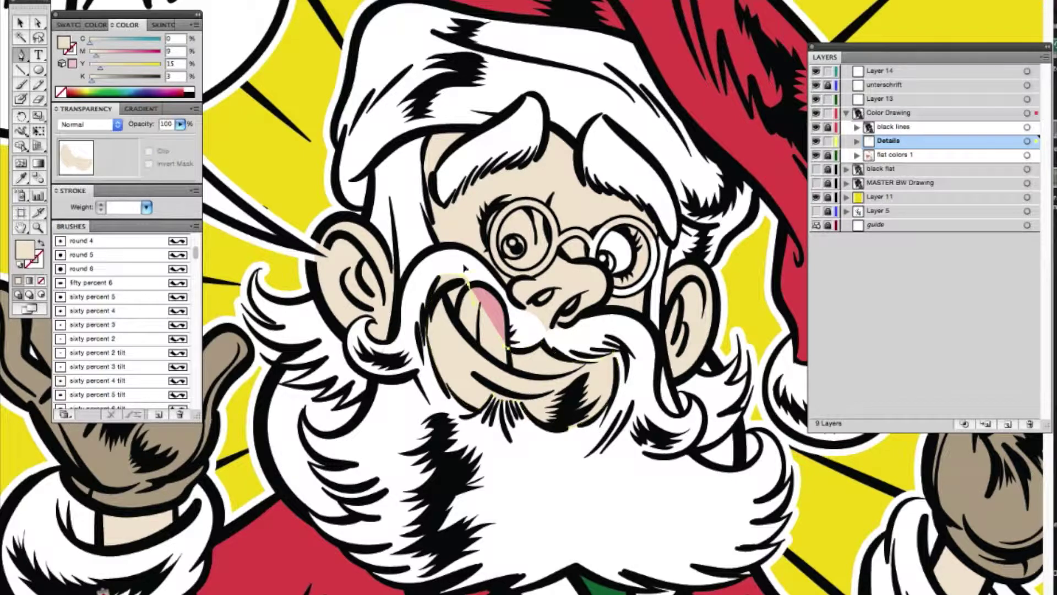
{"action": "key", "text": "ctrl+shift+a"}
{"action": "key", "text": "ctrl+0"}
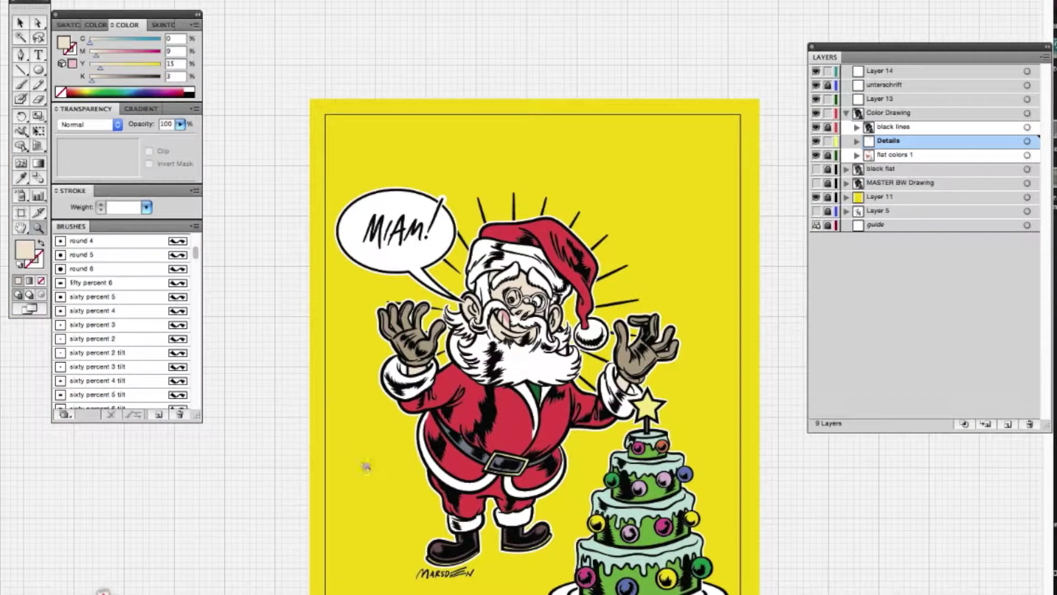
Step: Inspect the face's flat colour art and the tongue shape up close
{"action": "left_click", "coordinate": [1035, 155]}
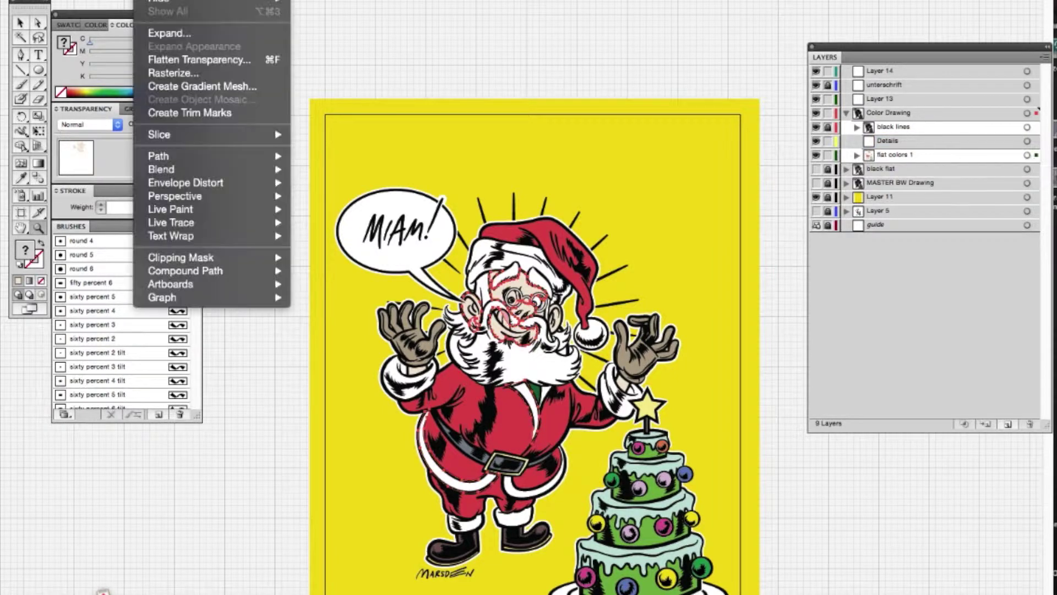
{"action": "left_click", "coordinate": [165, 276]}
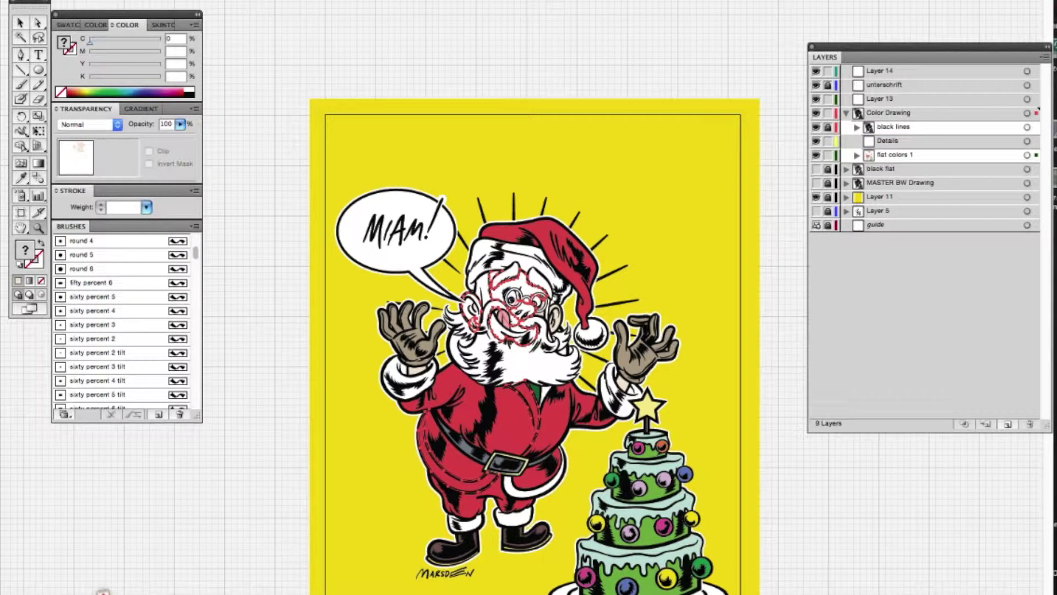
{"action": "left_click", "coordinate": [295, 42], "text": "ctrl"}
{"action": "left_click", "coordinate": [474, 323]}
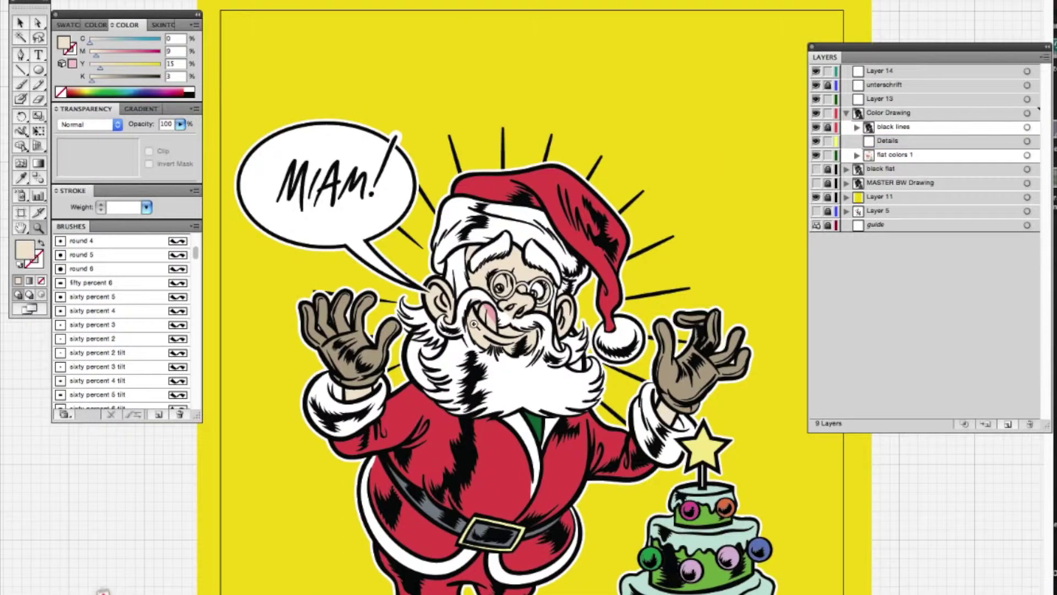
{"action": "left_click", "coordinate": [473, 323]}
{"action": "left_click", "coordinate": [529, 311], "text": "ctrl"}
{"action": "left_click", "coordinate": [157, 0]}
{"action": "key", "text": "Escape"}
{"action": "left_click", "coordinate": [157, 0]}
{"action": "left_click", "coordinate": [489, 76]}
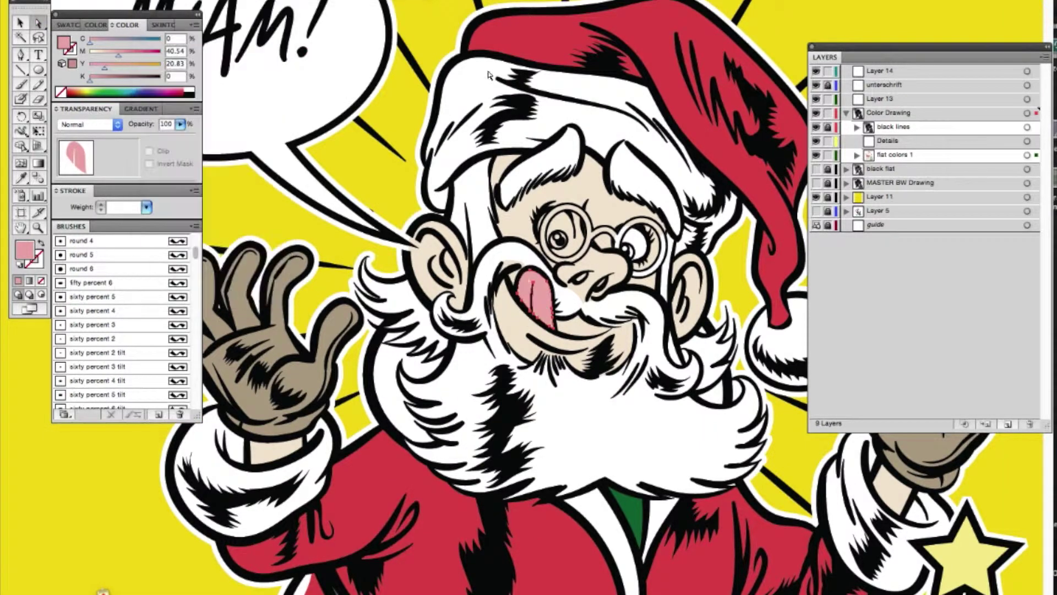
Step: Lock flat colors 1 and toggle its visibility to preview the line art
{"action": "left_click", "coordinate": [828, 155]}
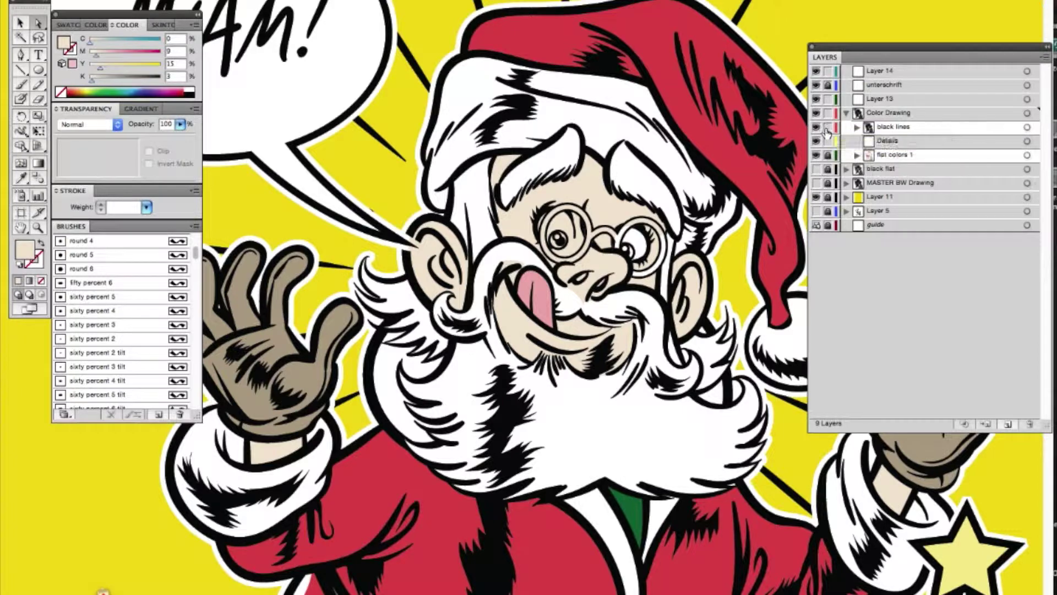
{"action": "left_click", "coordinate": [857, 127]}
{"action": "left_click", "coordinate": [856, 127]}
{"action": "left_click", "coordinate": [816, 156]}
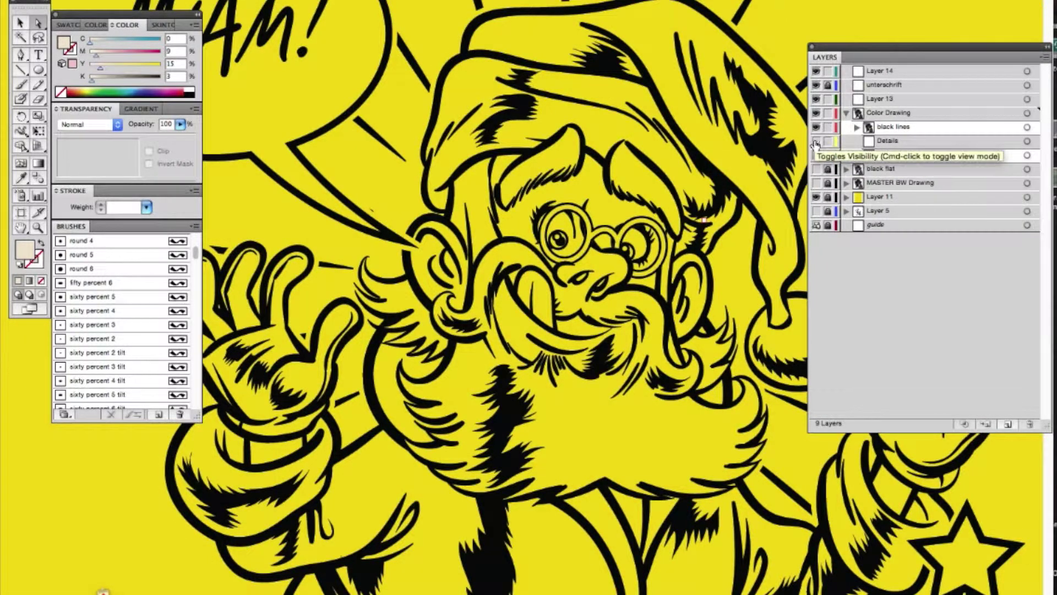
{"action": "left_click", "coordinate": [816, 154]}
{"action": "left_click", "coordinate": [827, 154]}
Step: Move the glasses compound path from flat colors 1 into the Color Drawing layer
{"action": "left_click", "coordinate": [857, 155]}
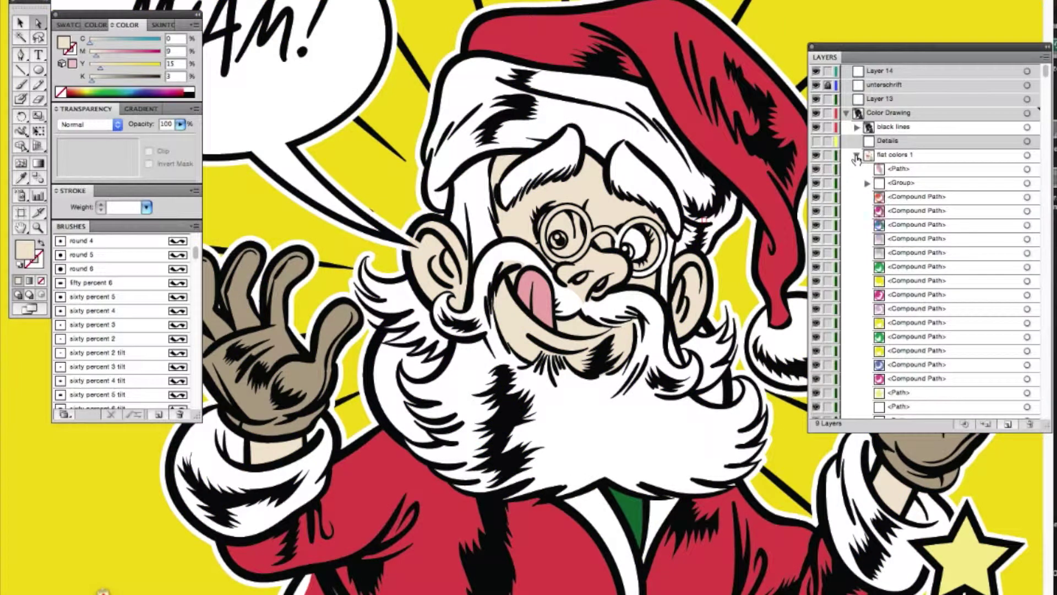
{"action": "left_click", "coordinate": [856, 155]}
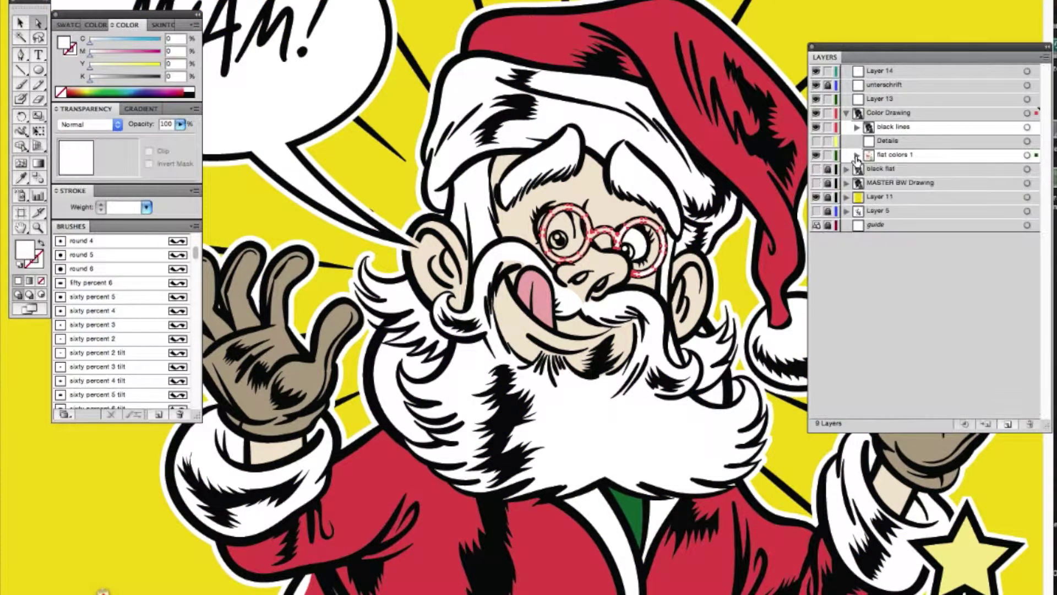
{"action": "left_click_drag", "start_coordinate": [1027, 157], "coordinate": [1035, 113]}
{"action": "key", "text": "z"}
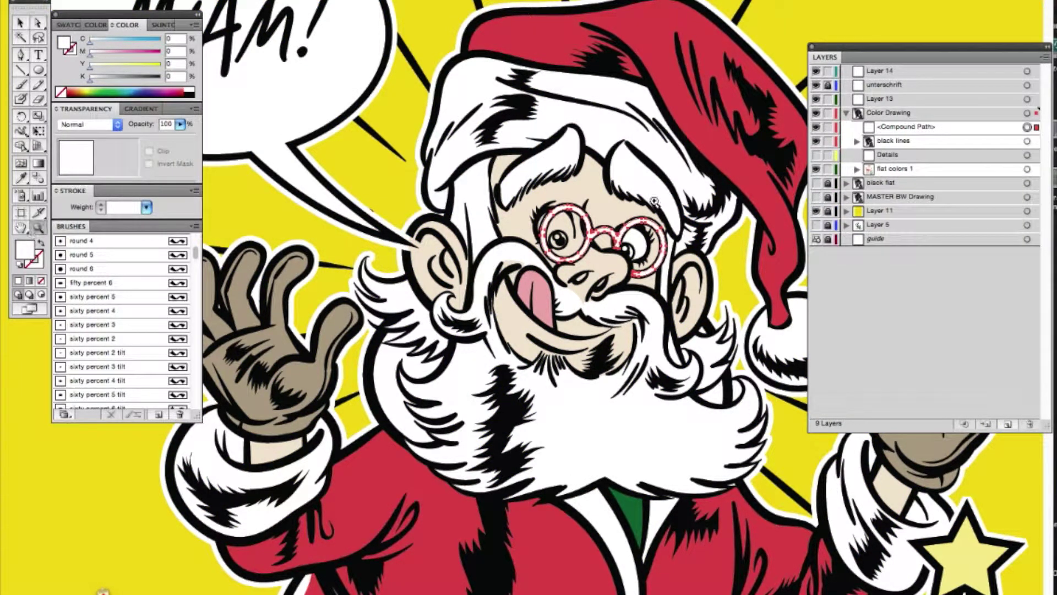
{"action": "left_click_drag", "start_coordinate": [479, 182], "coordinate": [702, 312]}
{"action": "key", "text": "a"}
{"action": "left_click", "coordinate": [472, 287]}
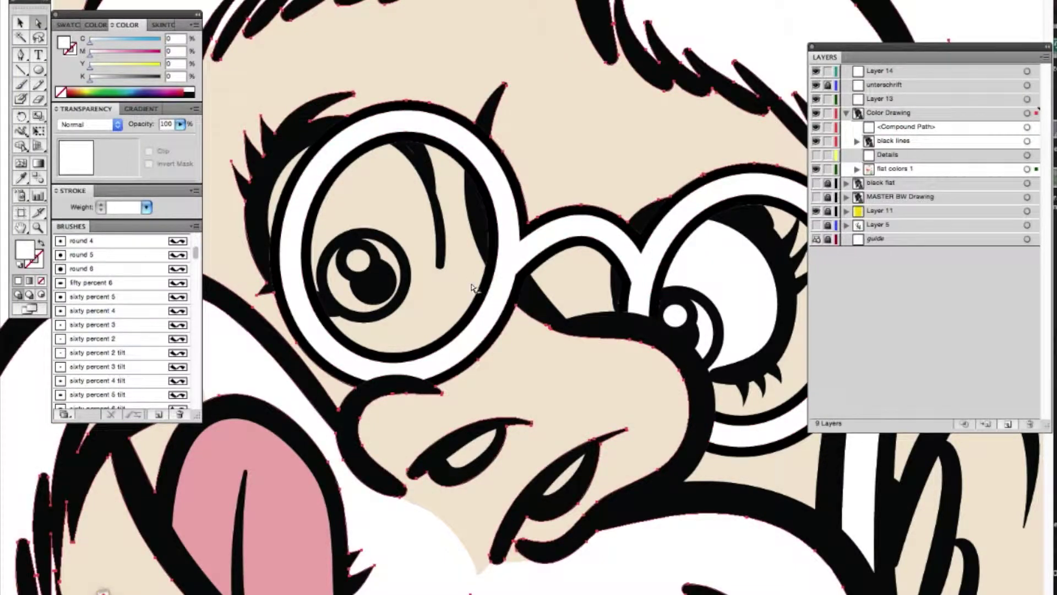
{"action": "key", "text": "ctrl+minus"}
{"action": "key", "text": "ctrl+minus"}
{"action": "key", "text": "ctrl+minus"}
{"action": "key", "text": "ctrl+minus"}
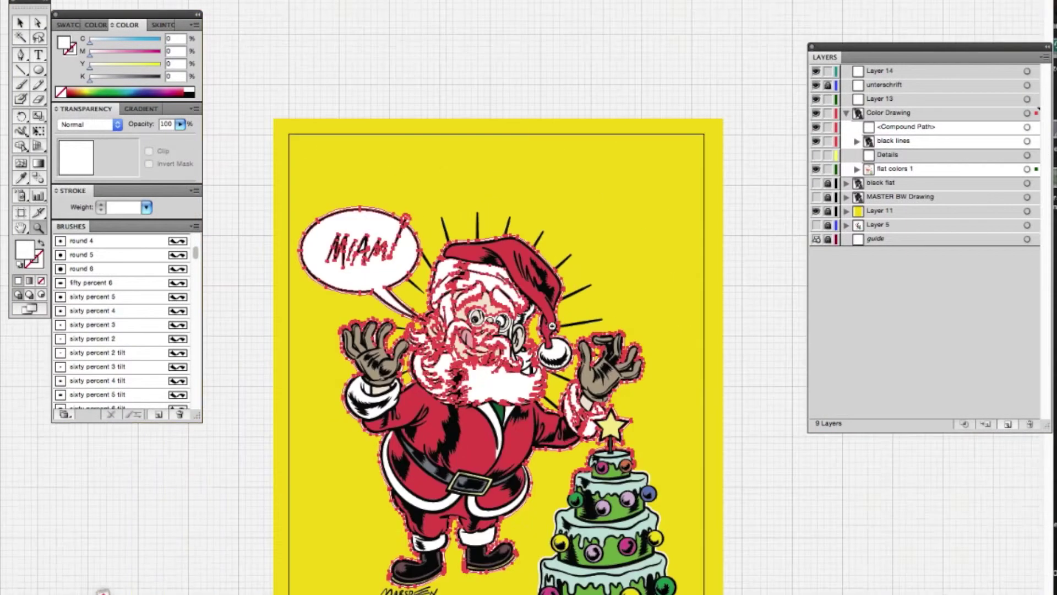
{"action": "key", "text": "ctrl+shift+a"}
Step: Turn off Layer 11's visibility to hide the yellow background
{"action": "left_click", "coordinate": [38, 227]}
{"action": "left_click_drag", "start_coordinate": [261, 171], "coordinate": [691, 578]}
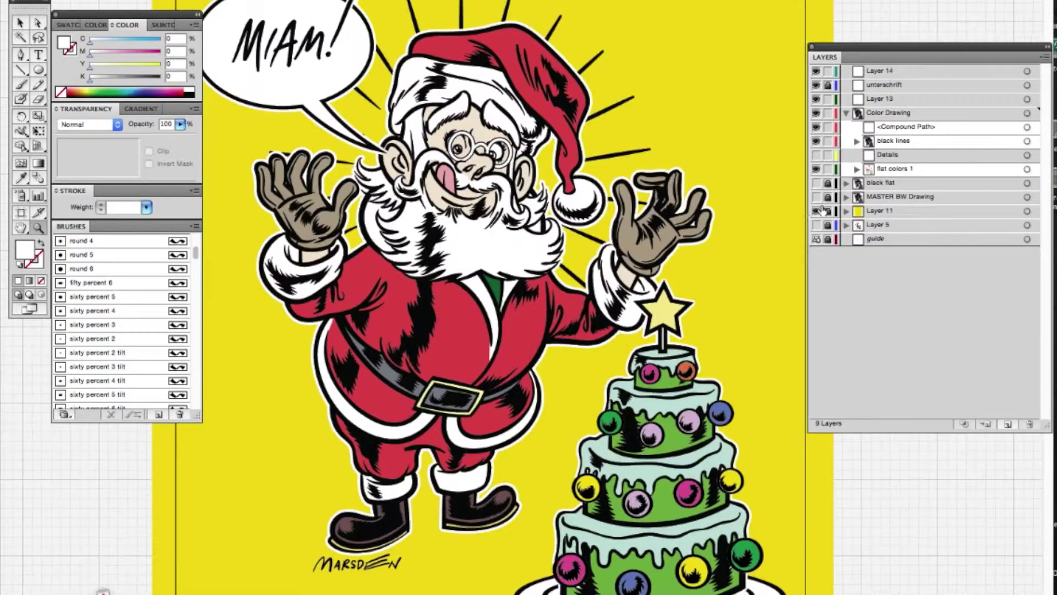
{"action": "left_click", "coordinate": [816, 211]}
Step: Zoom in on Santa's coat and belt and inspect a coat path
{"action": "left_click", "coordinate": [472, 334]}
{"action": "key", "text": "ctrl+0"}
{"action": "left_click", "coordinate": [507, 320]}
{"action": "left_click", "coordinate": [507, 319]}
{"action": "left_click", "coordinate": [498, 259]}
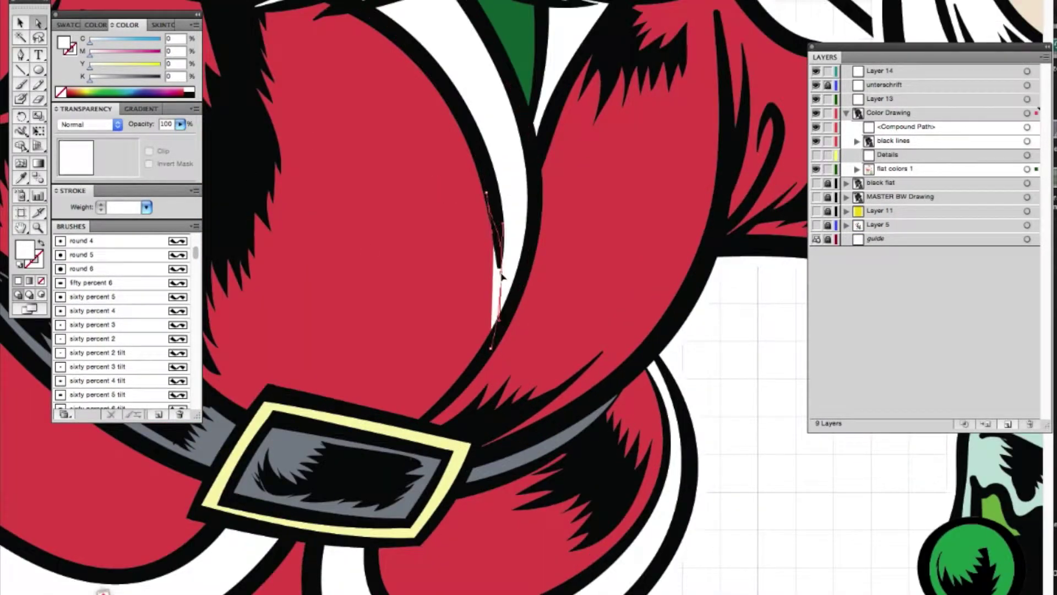
{"action": "left_click", "coordinate": [732, 388]}
{"action": "key", "text": "z"}
{"action": "key", "text": "ctrl+0"}
{"action": "left_click", "coordinate": [472, 333]}
{"action": "key", "text": "ctrl+0"}
{"action": "left_click", "coordinate": [455, 255]}
Step: Adjust the red fill colour of a selected coat shape
{"action": "key", "text": "a"}
{"action": "left_click", "coordinate": [369, 339]}
{"action": "mouse_move", "coordinate": [242, 20]}
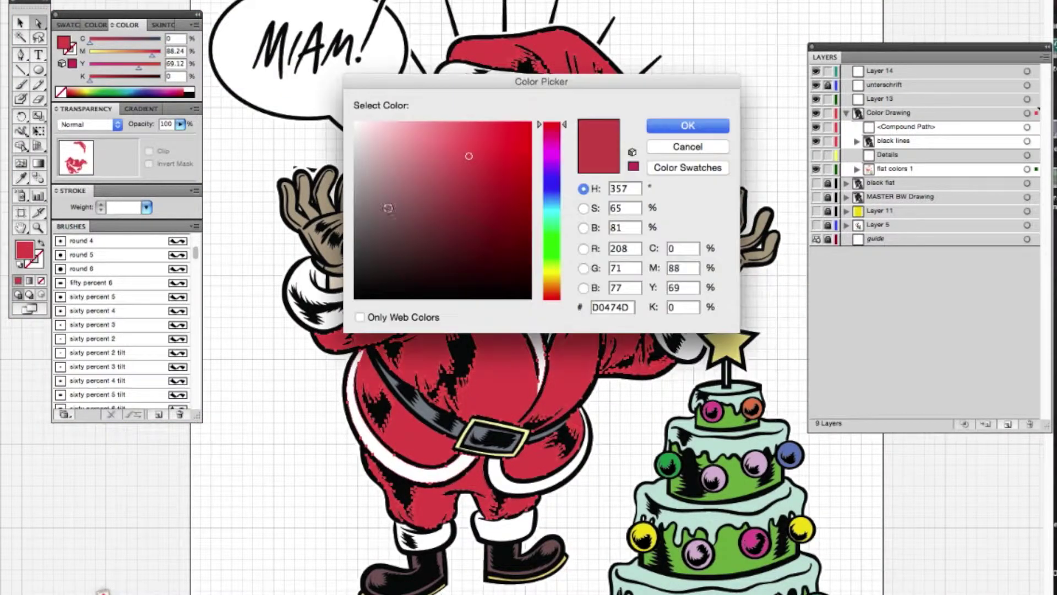
{"action": "left_click", "coordinate": [685, 123]}
{"action": "left_click", "coordinate": [299, 453]}
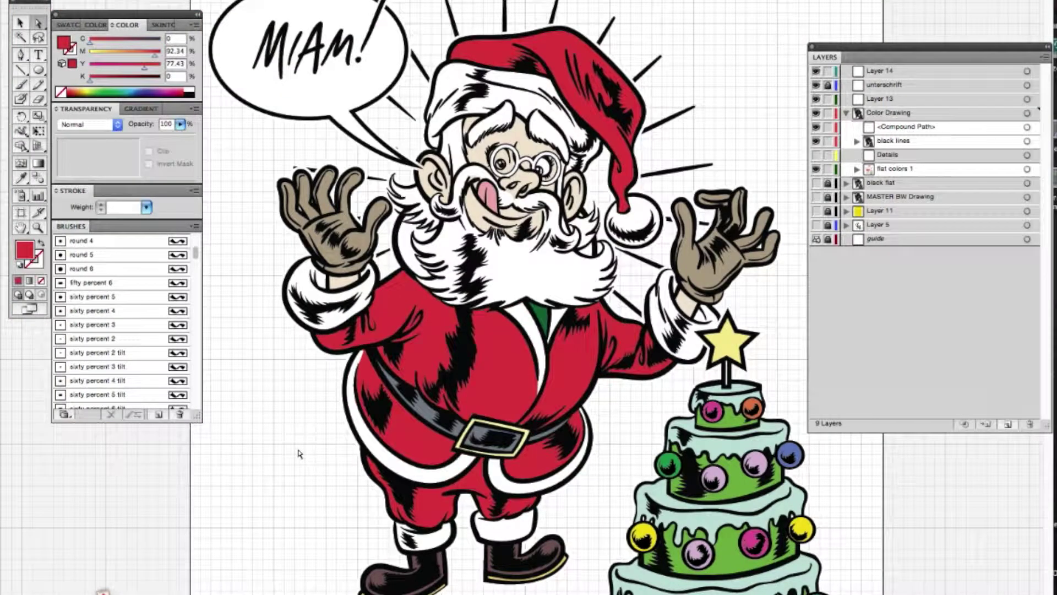
Step: Tidy the glasses shape's layer placement and make Details the active layer
{"action": "left_click", "coordinate": [1027, 127]}
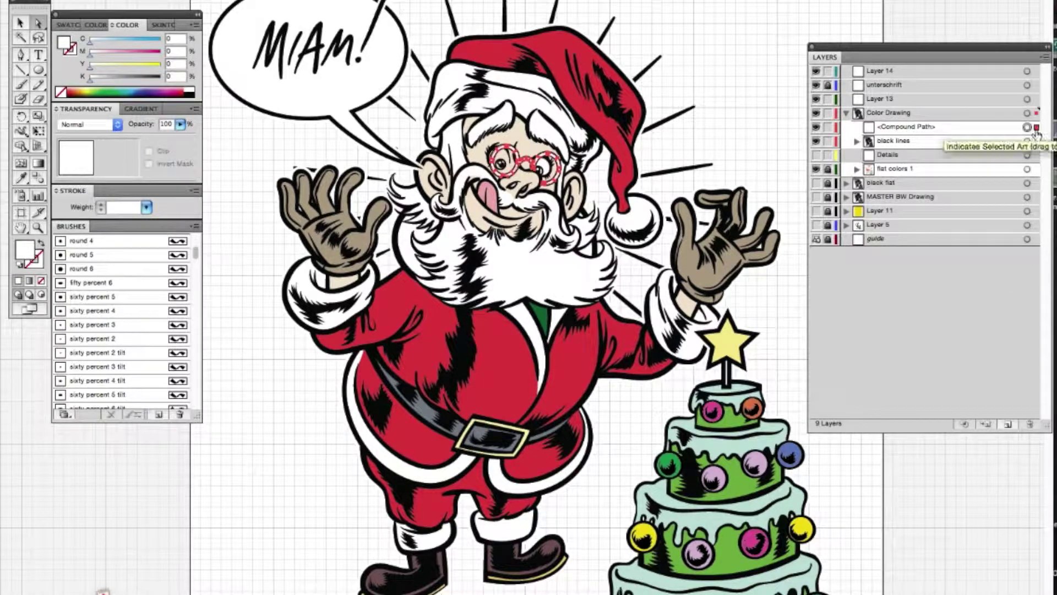
{"action": "left_click", "coordinate": [1029, 424]}
{"action": "key", "text": "z"}
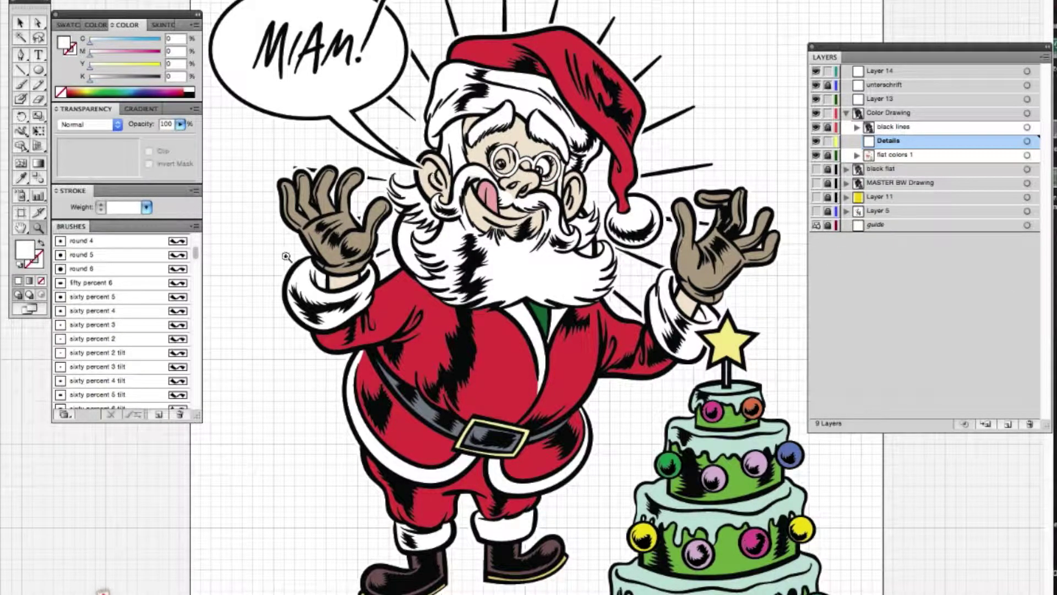
{"action": "left_click", "coordinate": [323, 235]}
Step: Sample the glove's brown and choose a darker brown fill for shading
{"action": "left_click", "coordinate": [520, 283]}
{"action": "key", "text": "i"}
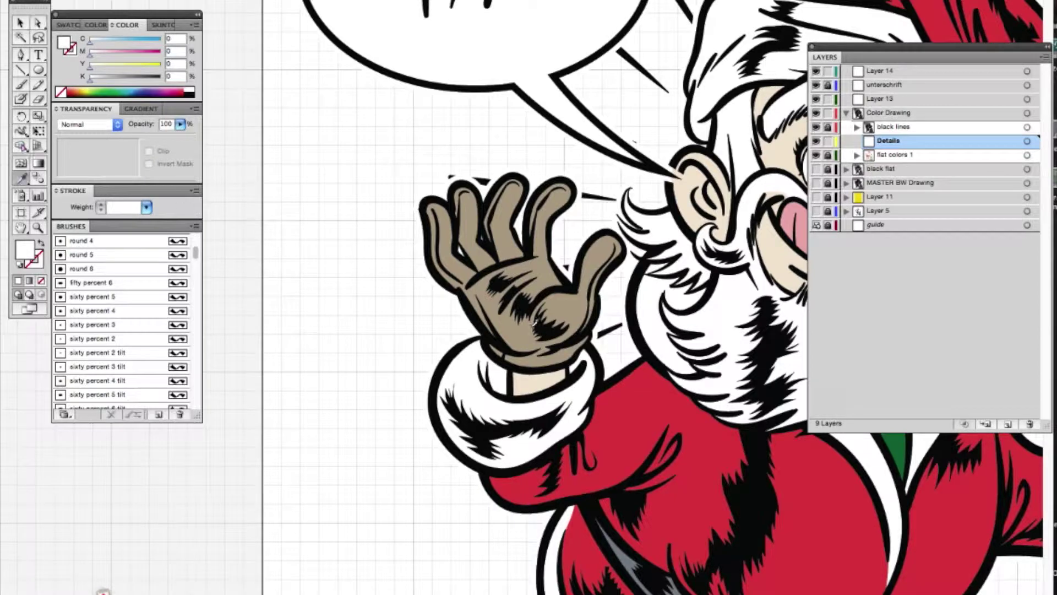
{"action": "left_click", "coordinate": [529, 297]}
{"action": "double_click", "coordinate": [25, 251]}
{"action": "left_click", "coordinate": [413, 201]}
{"action": "key", "text": "Return"}
Step: Paint darker brown shading along the raised glove's fingers and lower palm
{"action": "key", "text": "ctrl+equal"}
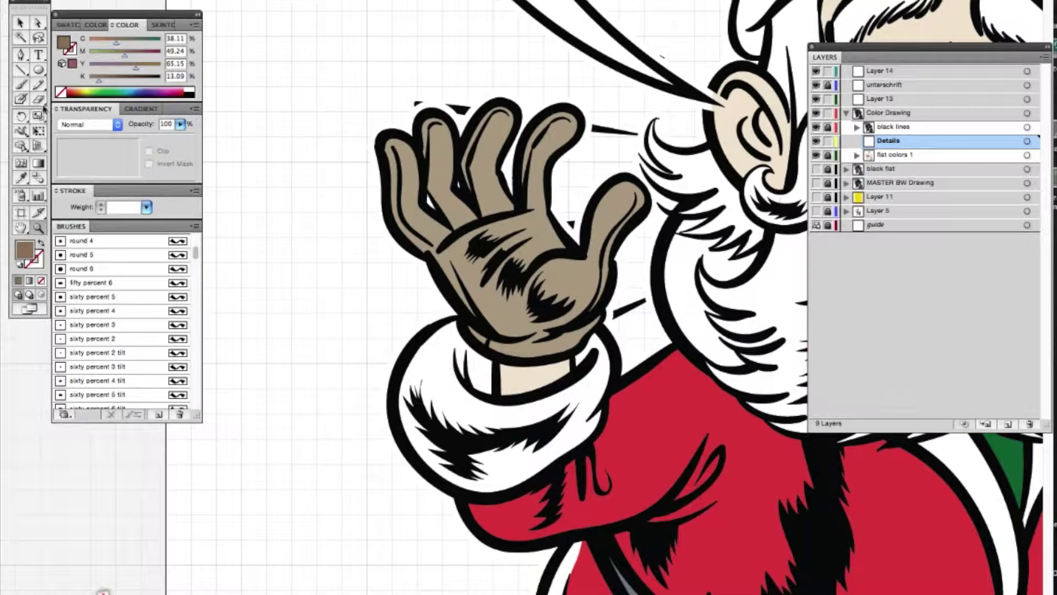
{"action": "mouse_move", "coordinate": [450, 234]}
{"action": "left_mouse_down"}
{"action": "mouse_move", "coordinate": [405, 158]}
{"action": "mouse_move", "coordinate": [416, 226]}
{"action": "mouse_move", "coordinate": [433, 149]}
{"action": "mouse_move", "coordinate": [450, 146]}
{"action": "mouse_move", "coordinate": [486, 212]}
{"action": "left_mouse_up"}
{"action": "mouse_move", "coordinate": [505, 127]}
{"action": "left_mouse_down"}
{"action": "mouse_move", "coordinate": [500, 208]}
{"action": "mouse_move", "coordinate": [530, 207]}
{"action": "mouse_move", "coordinate": [564, 116]}
{"action": "mouse_move", "coordinate": [548, 208]}
{"action": "left_mouse_up"}
{"action": "left_click_drag", "start_coordinate": [552, 315], "coordinate": [551, 317]}
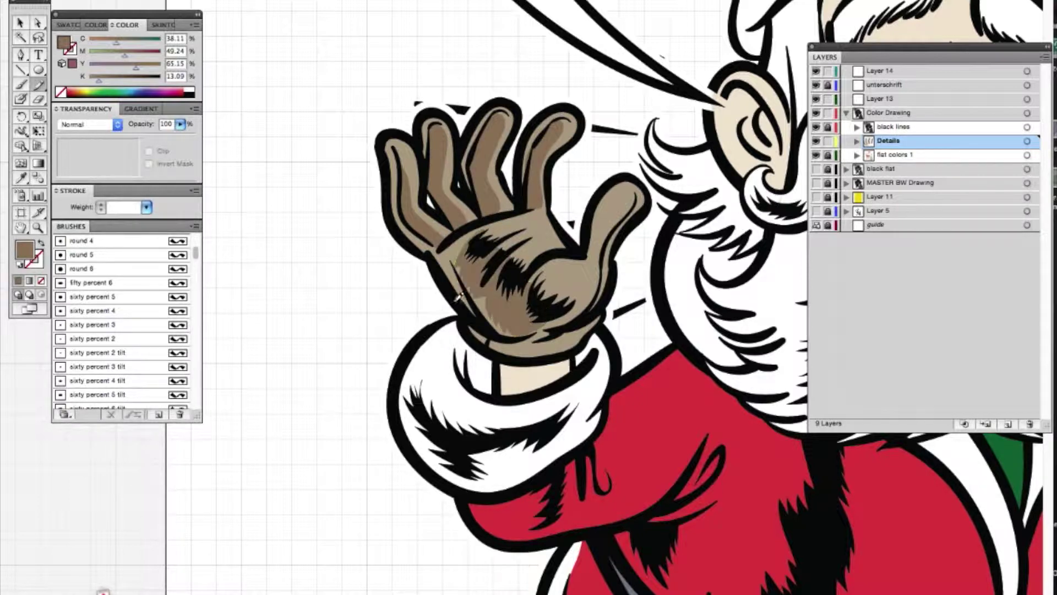
{"action": "key", "text": "ctrl+minus"}
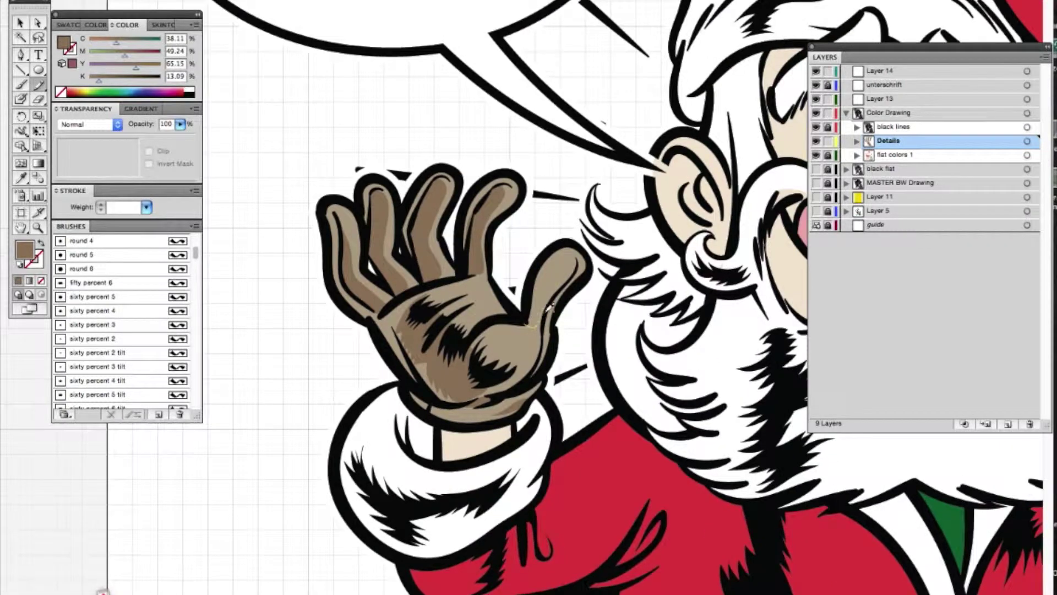
Step: Shade the other glove's palm, finger gaps and lower finger in darker brown
{"action": "key", "text": "ctrl+plus"}
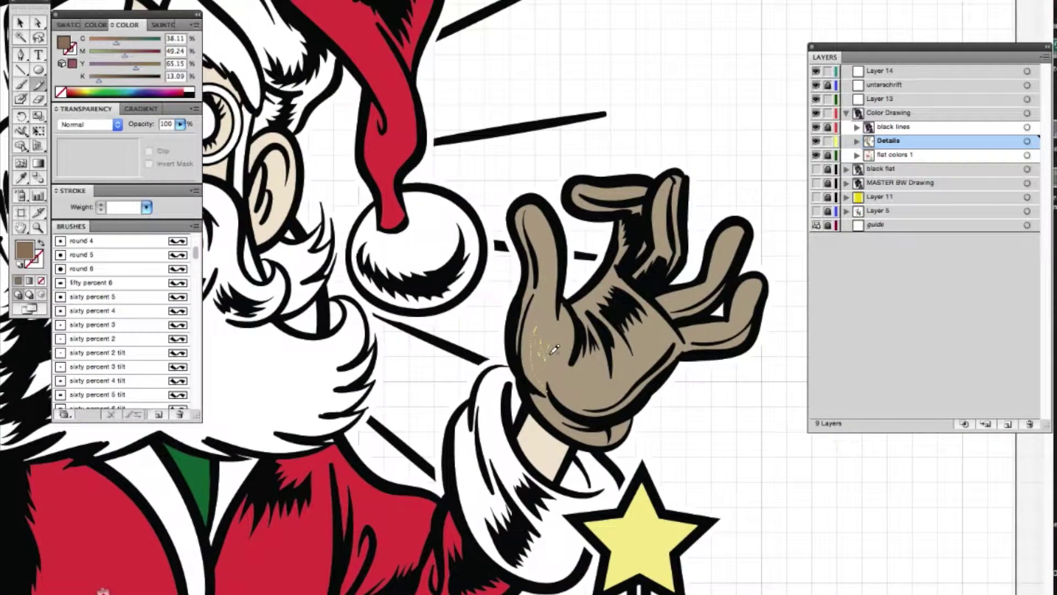
{"action": "left_click_drag", "start_coordinate": [574, 358], "coordinate": [576, 360]}
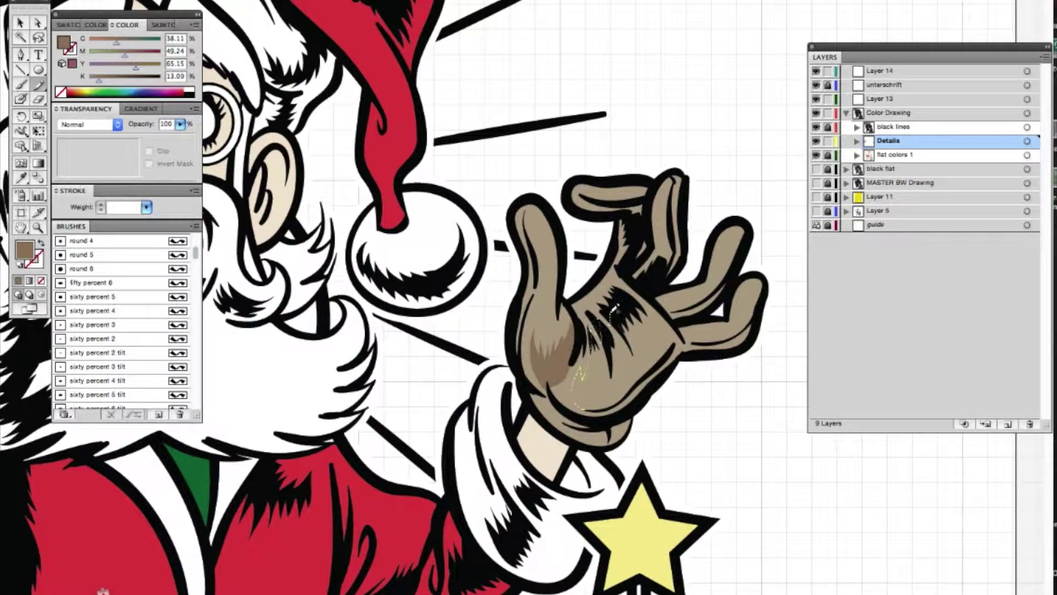
{"action": "left_click_drag", "start_coordinate": [610, 404], "coordinate": [610, 404]}
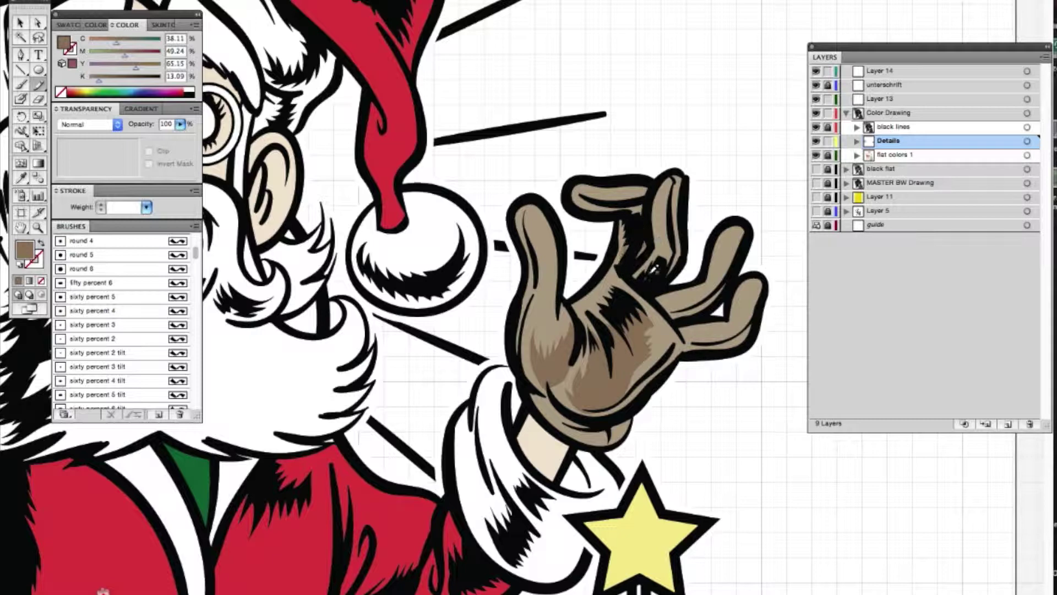
{"action": "left_click_drag", "start_coordinate": [712, 280], "coordinate": [711, 282]}
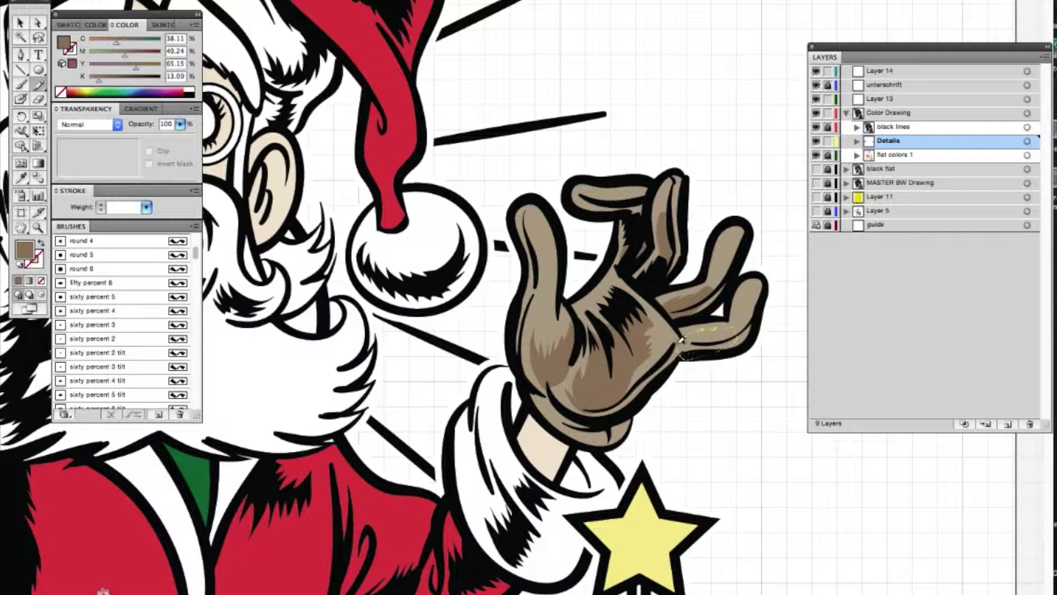
{"action": "left_click_drag", "start_coordinate": [683, 353], "coordinate": [681, 356]}
{"action": "left_click_drag", "start_coordinate": [532, 223], "coordinate": [532, 223]}
{"action": "key", "text": "super+minus"}
{"action": "key", "text": "super+0"}
{"action": "left_click", "coordinate": [373, 463]}
Step: Pick a new red fill tone in the Color Picker
{"action": "key", "text": "super+plus"}
{"action": "left_click", "coordinate": [38, 24]}
{"action": "key", "text": "i"}
{"action": "left_click", "coordinate": [383, 419]}
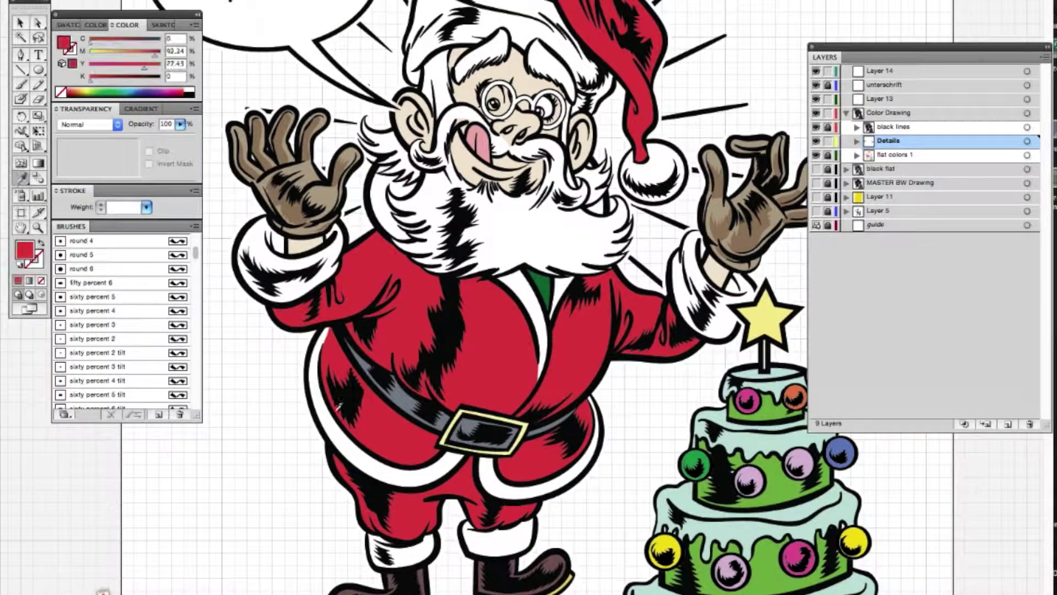
{"action": "double_click", "coordinate": [24, 250]}
{"action": "left_click", "coordinate": [493, 177]}
{"action": "key", "text": "Return"}
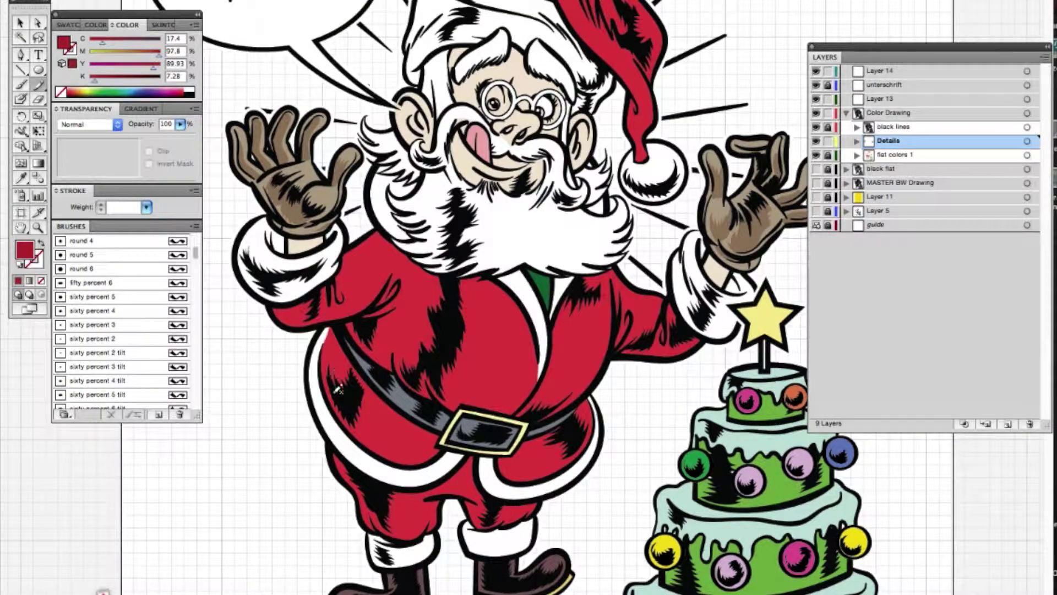
Step: Paint a shading stroke down Santa's belly and recolour it a darker red
{"action": "mouse_move", "coordinate": [340, 337]}
{"action": "left_mouse_down"}
{"action": "mouse_move", "coordinate": [363, 369]}
{"action": "mouse_move", "coordinate": [352, 444]}
{"action": "left_mouse_up"}
{"action": "left_click", "coordinate": [341, 374], "text": "super"}
{"action": "double_click", "coordinate": [24, 250]}
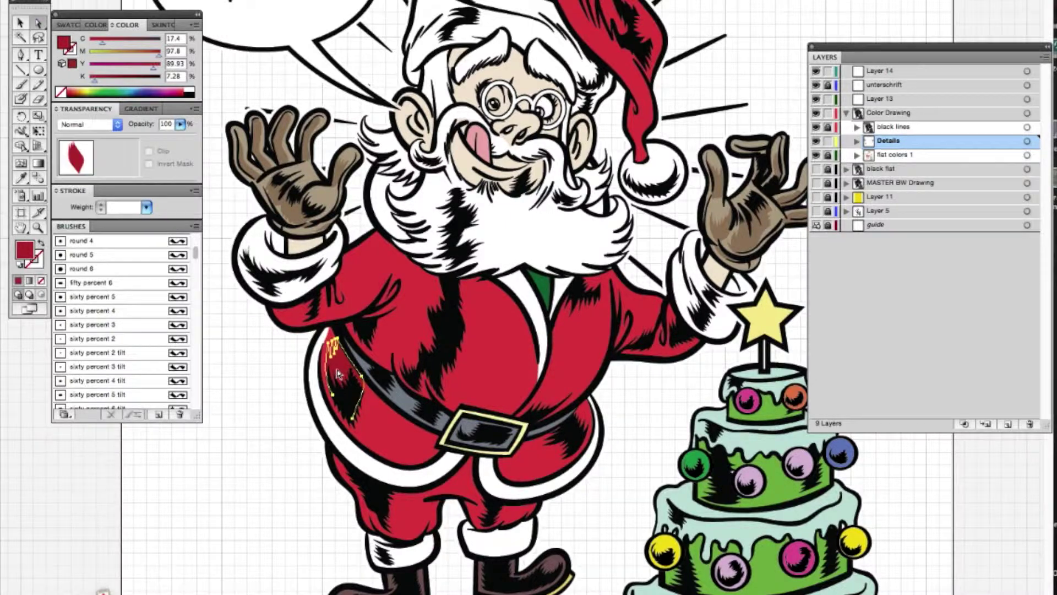
{"action": "left_click", "coordinate": [499, 190]}
{"action": "key", "text": "Return"}
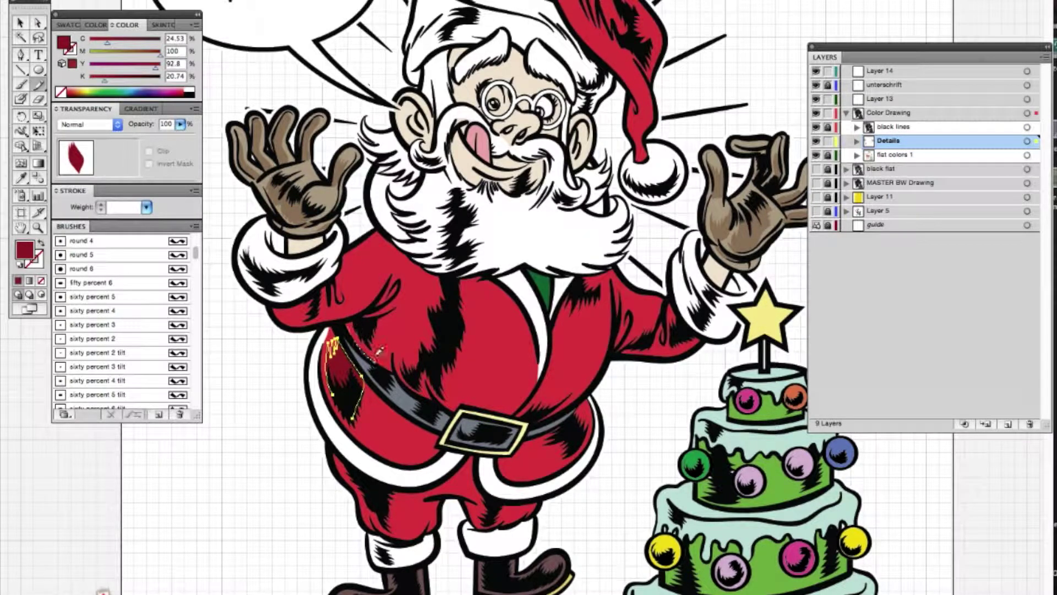
{"action": "key", "text": "super+shift+a"}
Step: Shade the pant leg, crotch and the belt's upper and lower edges in dark red
{"action": "mouse_move", "coordinate": [333, 450]}
{"action": "left_mouse_down"}
{"action": "mouse_move", "coordinate": [383, 520]}
{"action": "mouse_move", "coordinate": [412, 494]}
{"action": "left_mouse_up"}
{"action": "left_click_drag", "start_coordinate": [469, 462], "coordinate": [472, 458]}
{"action": "left_click_drag", "start_coordinate": [502, 521], "coordinate": [500, 524]}
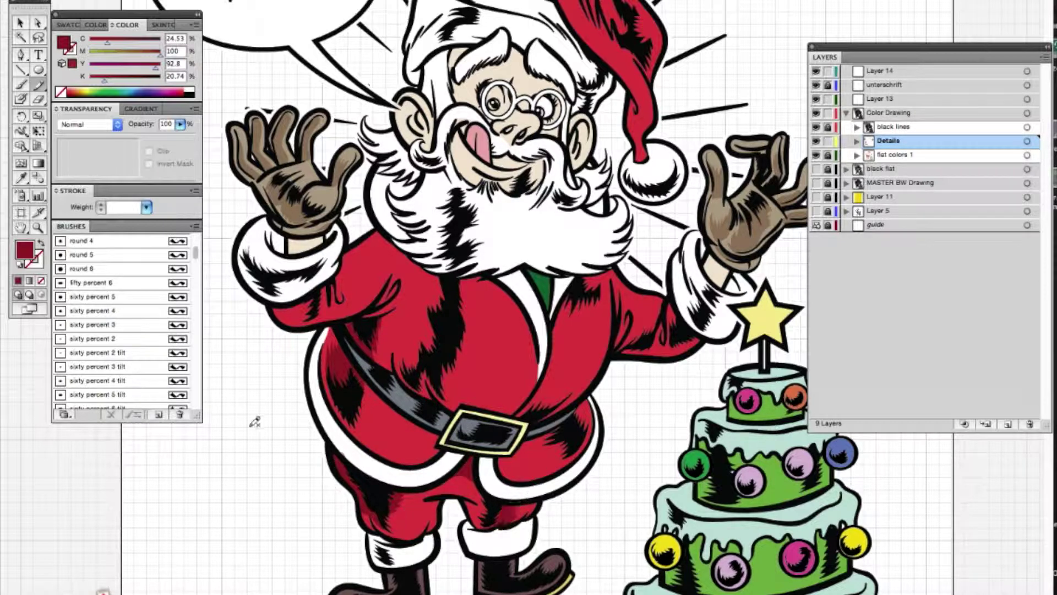
{"action": "mouse_move", "coordinate": [330, 328]}
{"action": "left_mouse_down"}
{"action": "mouse_move", "coordinate": [363, 386]}
{"action": "mouse_move", "coordinate": [399, 419]}
{"action": "mouse_move", "coordinate": [438, 431]}
{"action": "left_mouse_up"}
{"action": "key", "text": "n"}
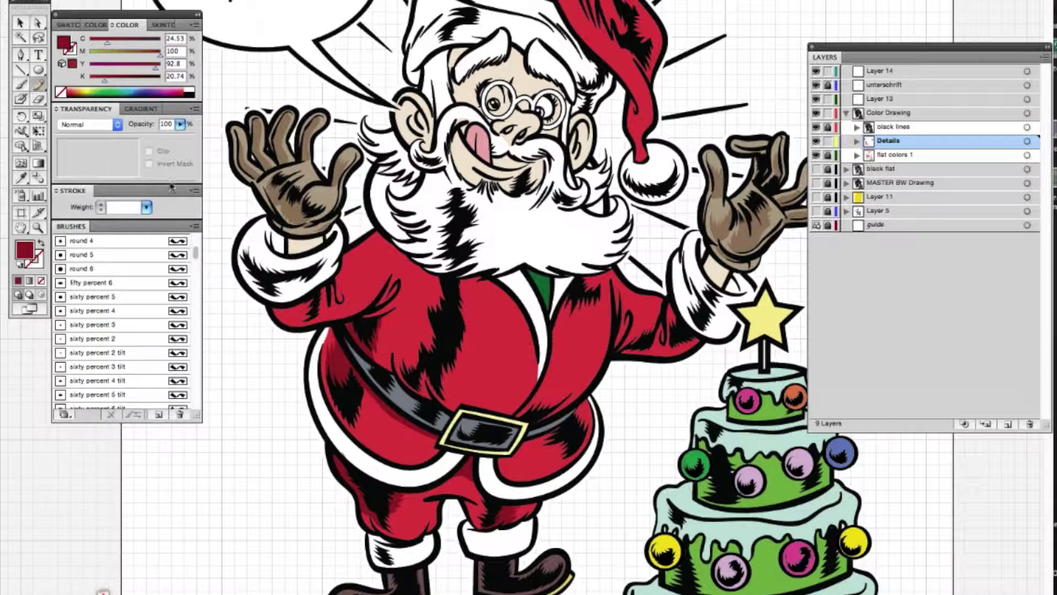
{"action": "left_click_drag", "start_coordinate": [530, 434], "coordinate": [553, 452]}
Step: Shade the coat front, beard edge and both sleeves with dark red strokes
{"action": "left_click_drag", "start_coordinate": [401, 370], "coordinate": [455, 402]}
{"action": "mouse_move", "coordinate": [448, 273]}
{"action": "left_mouse_down"}
{"action": "mouse_move", "coordinate": [460, 351]}
{"action": "mouse_move", "coordinate": [419, 346]}
{"action": "left_mouse_up"}
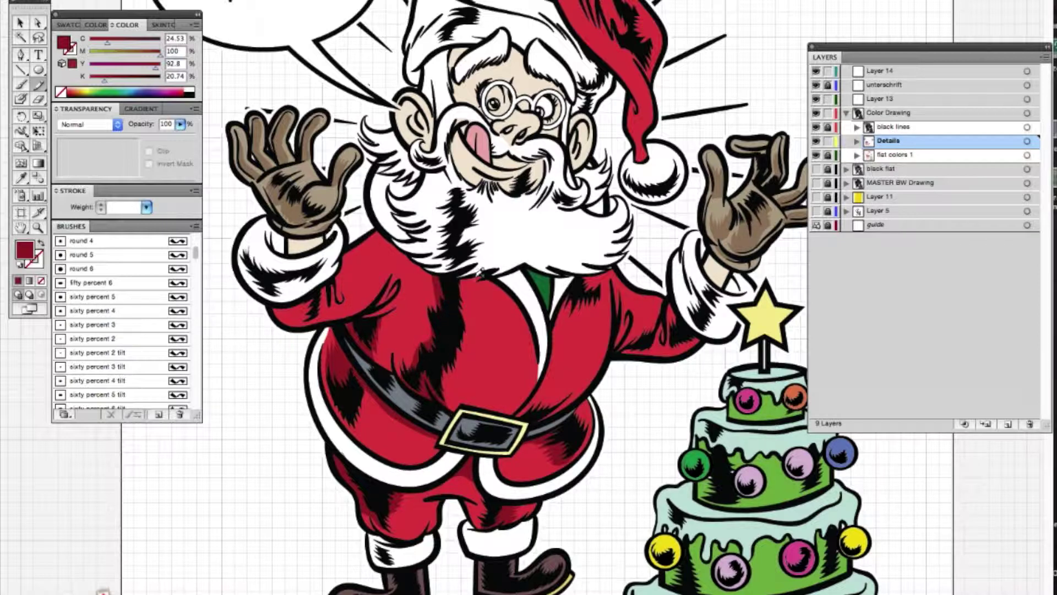
{"action": "left_click_drag", "start_coordinate": [489, 284], "coordinate": [530, 330]}
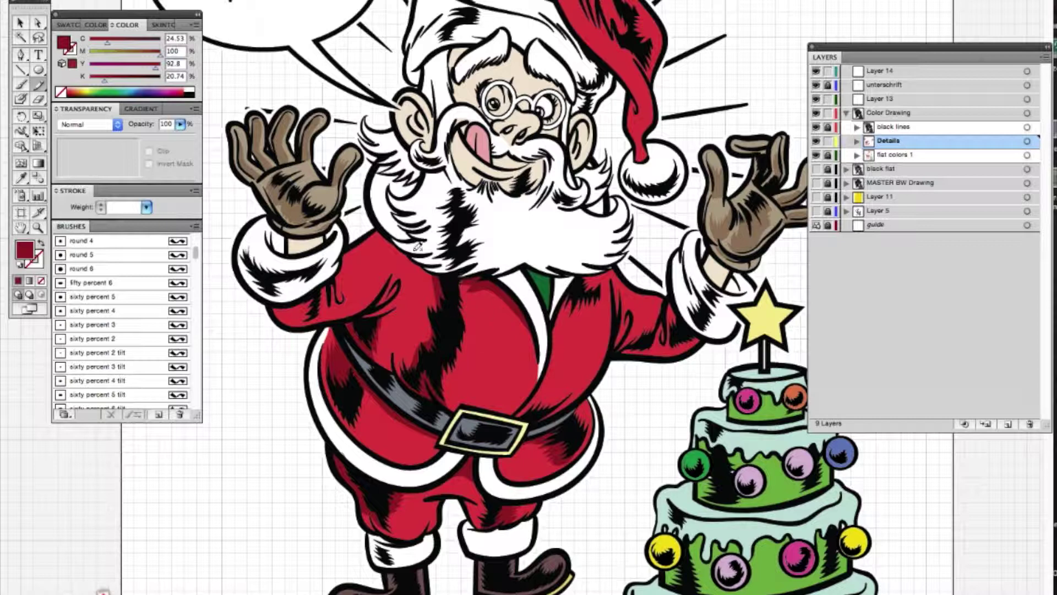
{"action": "left_click_drag", "start_coordinate": [450, 275], "coordinate": [453, 277]}
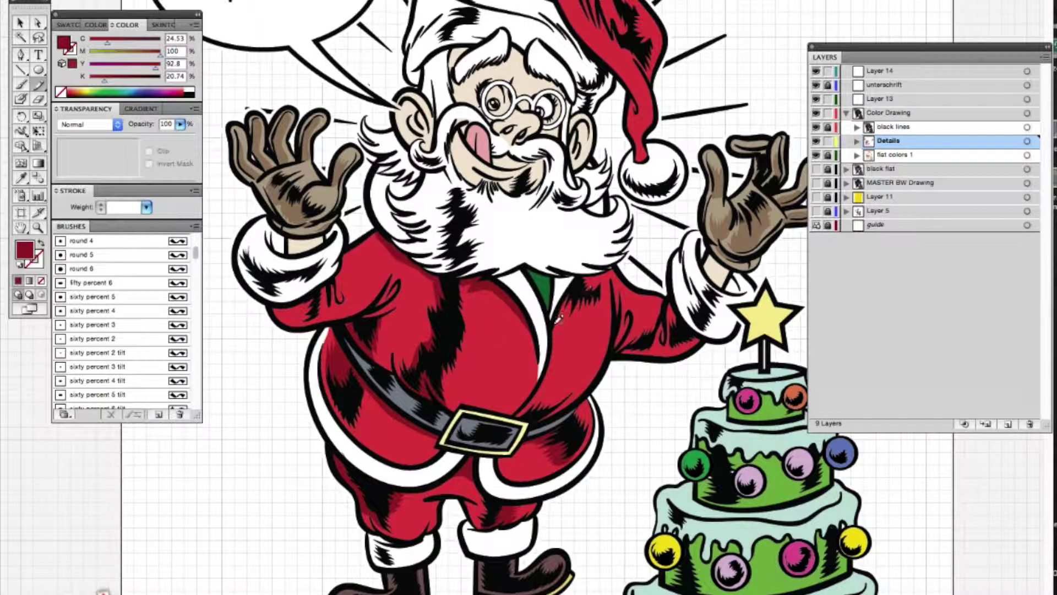
{"action": "left_click_drag", "start_coordinate": [599, 272], "coordinate": [601, 273]}
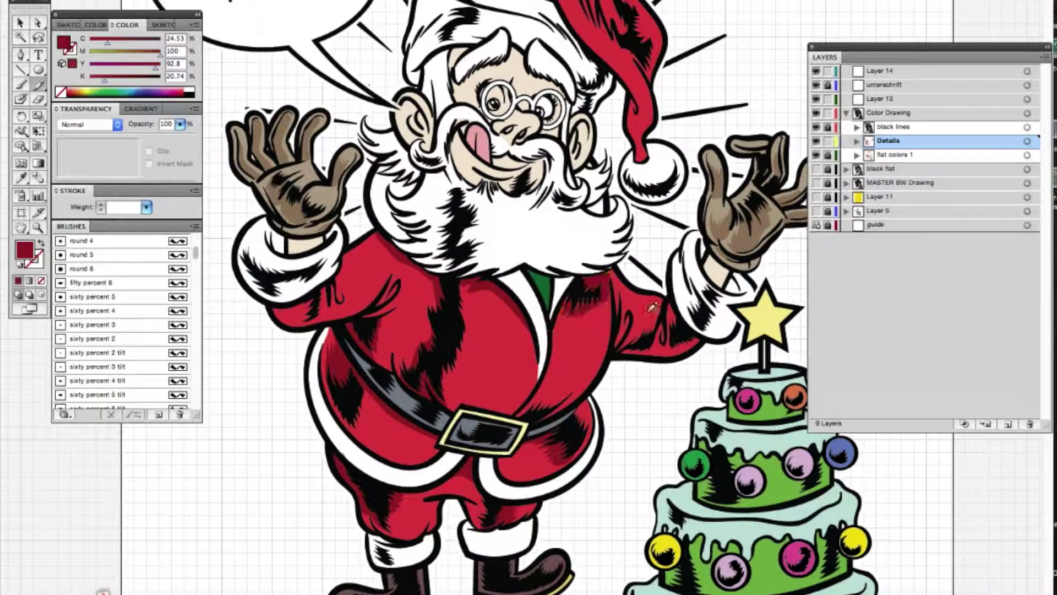
{"action": "left_click_drag", "start_coordinate": [627, 349], "coordinate": [622, 353]}
{"action": "mouse_move", "coordinate": [687, 320]}
{"action": "left_mouse_down"}
{"action": "mouse_move", "coordinate": [665, 348]}
{"action": "mouse_move", "coordinate": [680, 316]}
{"action": "left_mouse_up"}
{"action": "left_click_drag", "start_coordinate": [593, 368], "coordinate": [592, 370]}
{"action": "left_click_drag", "start_coordinate": [289, 311], "coordinate": [267, 318]}
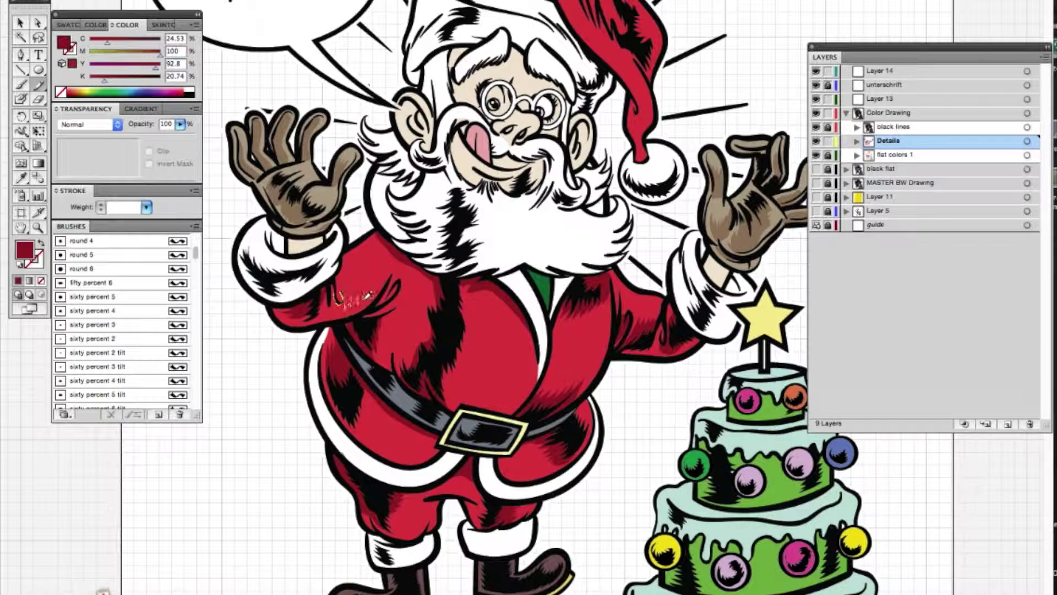
{"action": "left_click_drag", "start_coordinate": [358, 268], "coordinate": [361, 264]}
Step: Select all strokes with the same opacity via Select > Same and recolour them deeper red
{"action": "left_click", "coordinate": [359, 276], "text": "super"}
{"action": "left_click", "coordinate": [236, 0]}
{"action": "mouse_move", "coordinate": [245, 19]}
{"action": "left_click", "coordinate": [412, 86]}
{"action": "double_click", "coordinate": [24, 251]}
{"action": "left_click", "coordinate": [496, 174]}
{"action": "key", "text": "Return"}
{"action": "key", "text": "a"}
Step: Add darker red strokes on the coat below the beard and across the hat and tip
{"action": "left_click", "coordinate": [253, 396]}
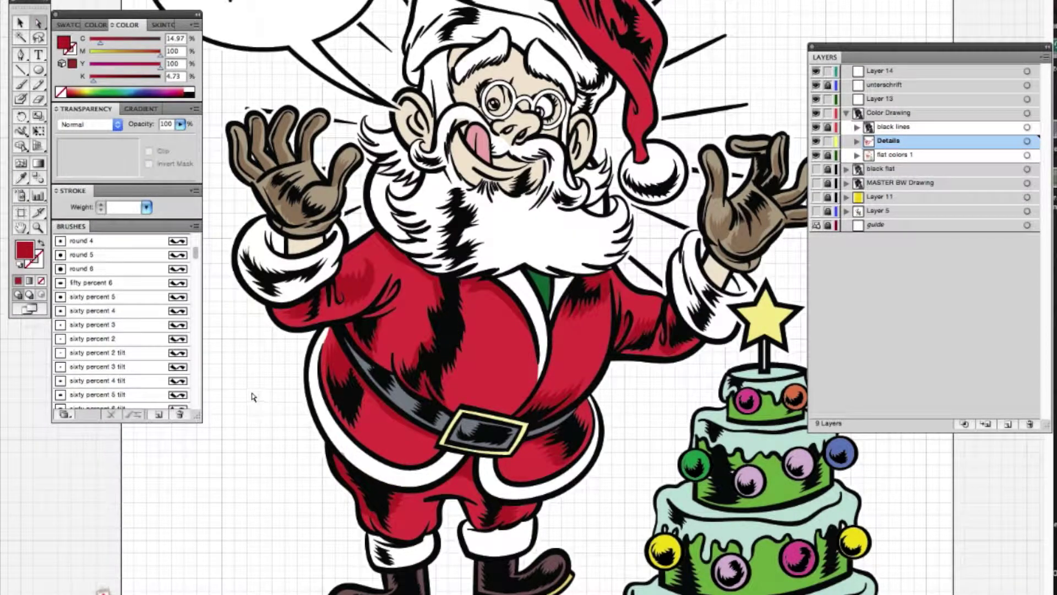
{"action": "left_click_drag", "start_coordinate": [255, 389], "coordinate": [251, 488]}
{"action": "key", "text": "b"}
{"action": "left_click_drag", "start_coordinate": [449, 361], "coordinate": [534, 426]}
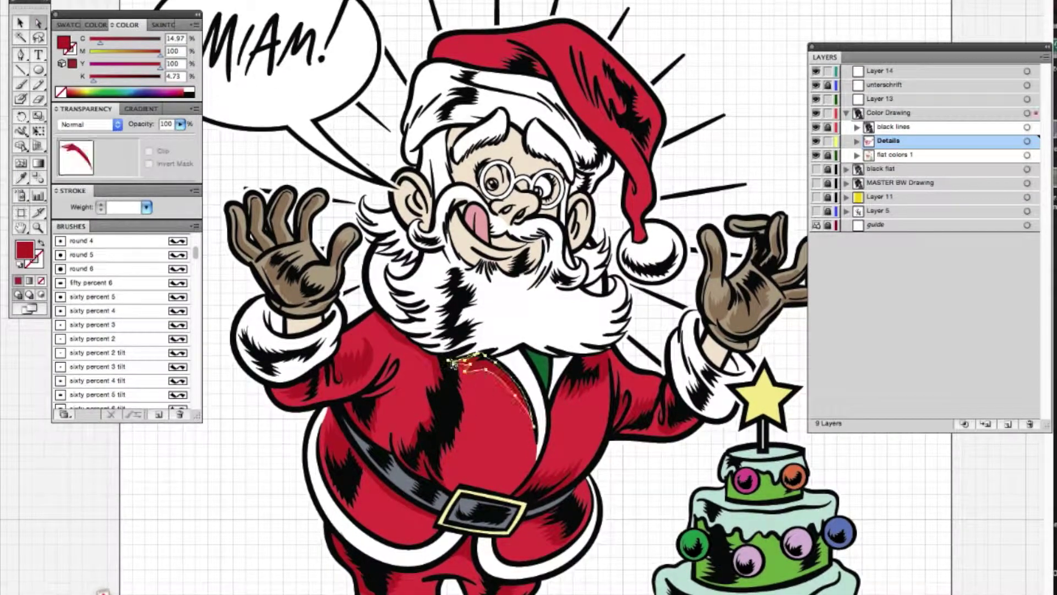
{"action": "mouse_move", "coordinate": [555, 70]}
{"action": "left_mouse_down"}
{"action": "mouse_move", "coordinate": [590, 91]}
{"action": "mouse_move", "coordinate": [555, 37]}
{"action": "mouse_move", "coordinate": [588, 43]}
{"action": "mouse_move", "coordinate": [638, 82]}
{"action": "mouse_move", "coordinate": [646, 146]}
{"action": "left_mouse_up"}
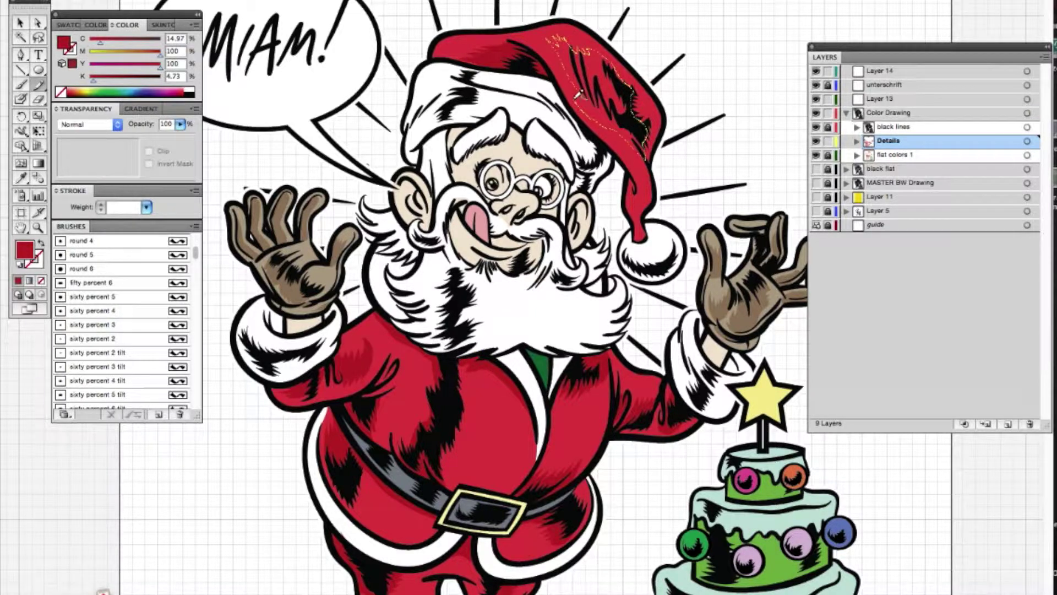
{"action": "left_click_drag", "start_coordinate": [578, 95], "coordinate": [580, 99]}
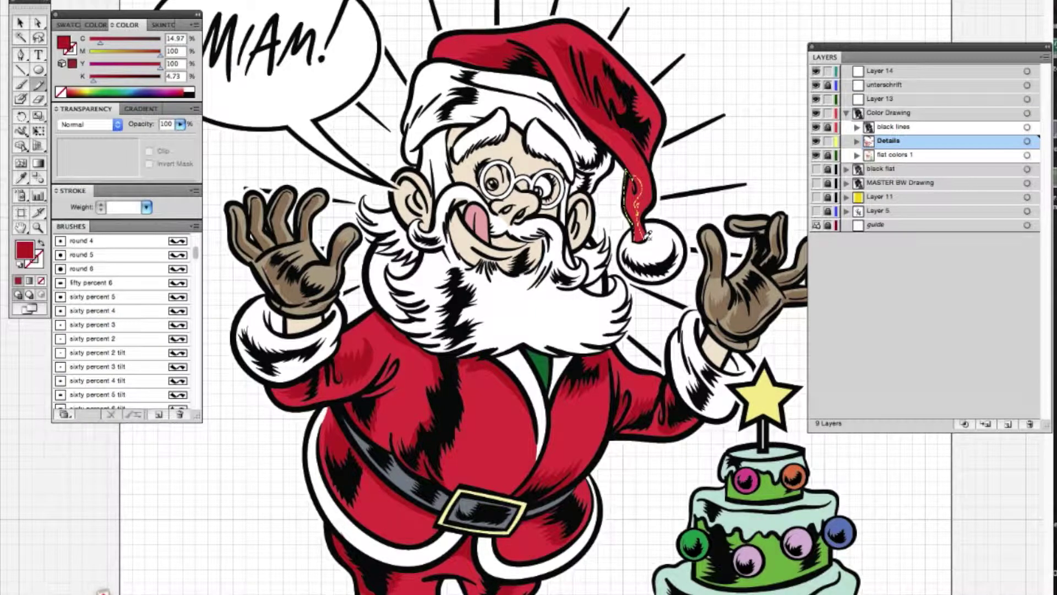
{"action": "left_click_drag", "start_coordinate": [647, 236], "coordinate": [648, 236]}
Step: Sample Santa's skin tone and pick a peach fill for face shading
{"action": "key", "text": "i"}
{"action": "left_click", "coordinate": [296, 330]}
{"action": "double_click", "coordinate": [25, 251]}
{"action": "left_click_drag", "start_coordinate": [373, 135], "coordinate": [405, 132]}
Step: Paint peach and pink strokes inside the left ear, under the lip and on nose and cheeks
{"action": "key", "text": "Return"}
{"action": "left_click", "coordinate": [39, 85]}
{"action": "key", "text": "super+equal"}
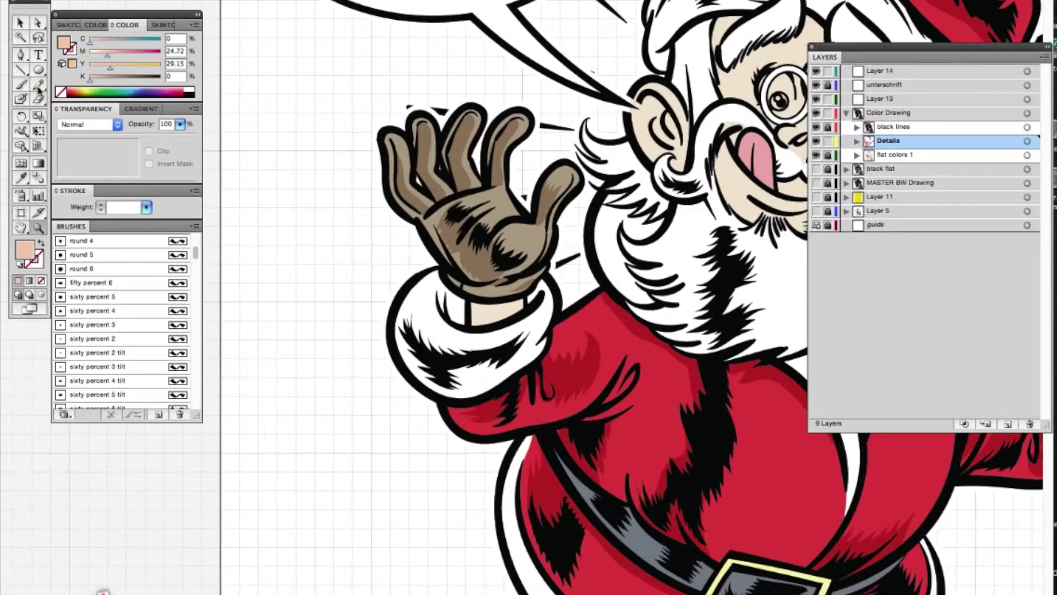
{"action": "scroll", "coordinate": [529, 297], "scroll_direction": "up", "scroll_amount": 4}
{"action": "scroll", "coordinate": [528, 297], "scroll_direction": "right", "scroll_amount": 7}
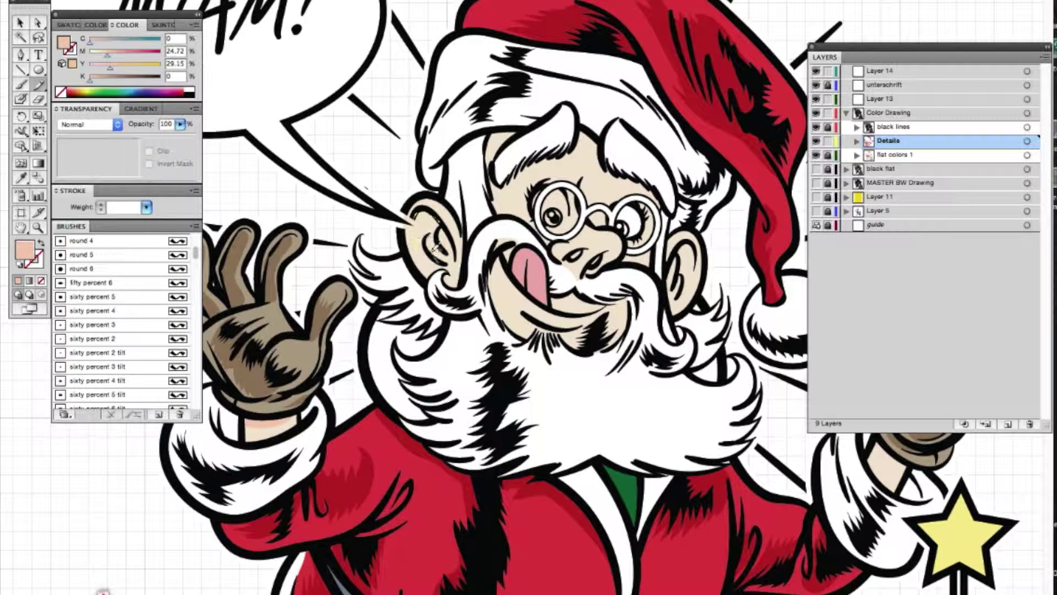
{"action": "left_click_drag", "start_coordinate": [435, 245], "coordinate": [414, 220]}
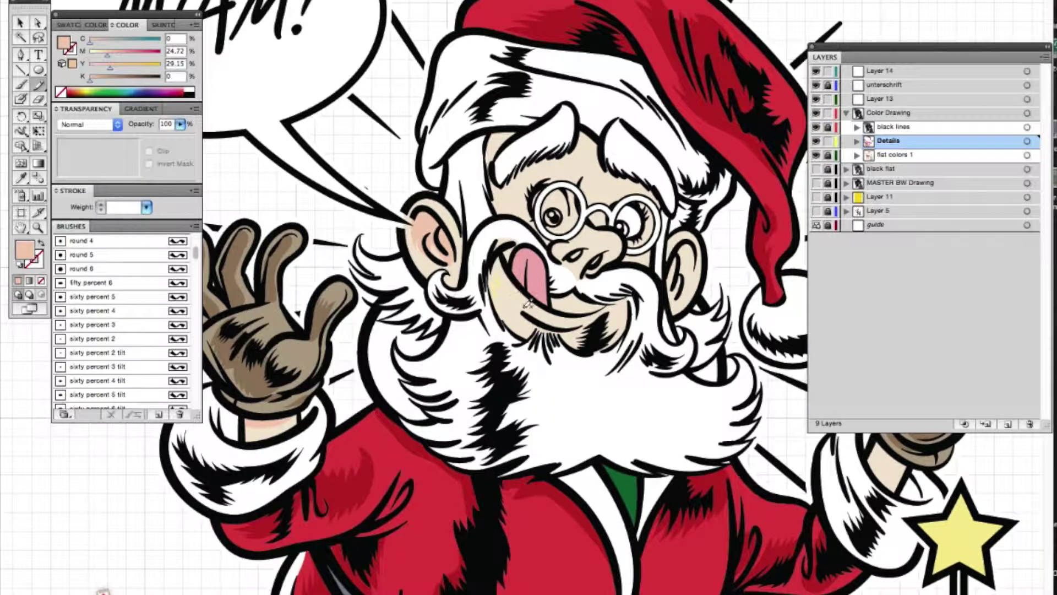
{"action": "left_click_drag", "start_coordinate": [552, 321], "coordinate": [570, 326]}
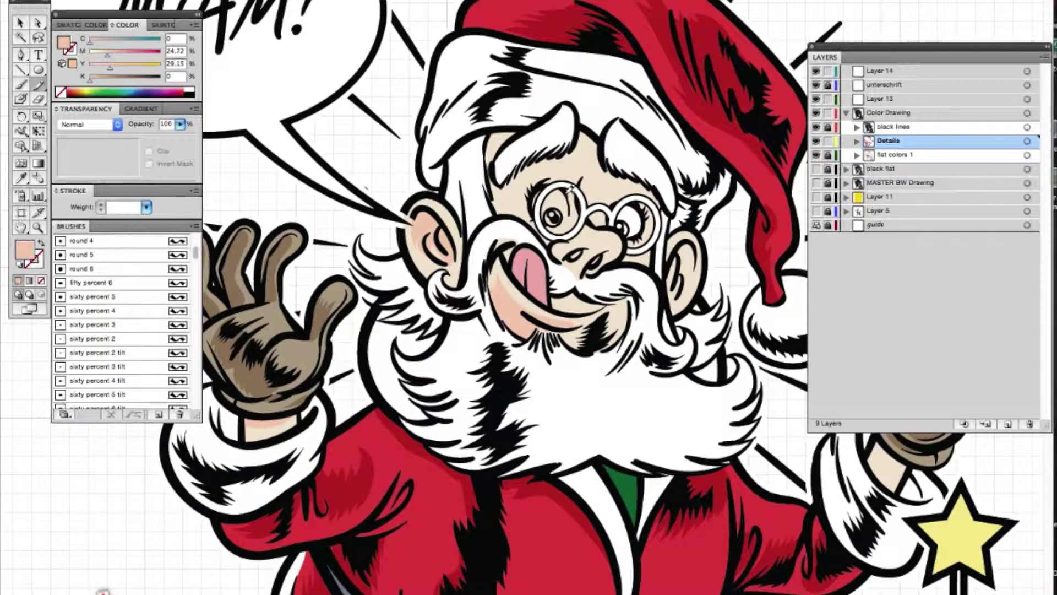
{"action": "left_click_drag", "start_coordinate": [606, 258], "coordinate": [594, 229]}
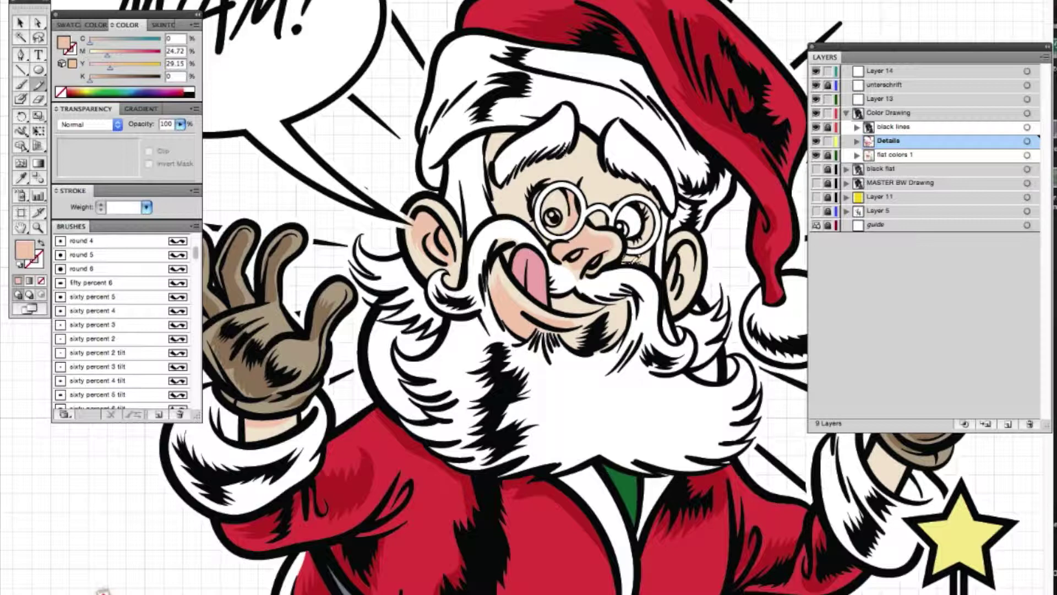
{"action": "left_click_drag", "start_coordinate": [526, 217], "coordinate": [494, 205]}
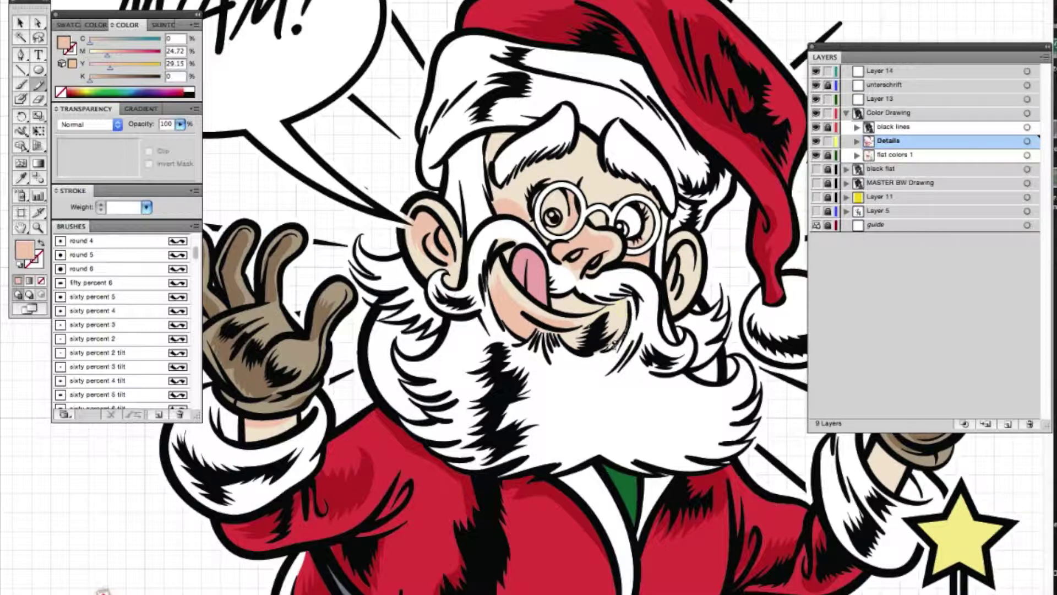
Step: Shade under the chin, inside the right ear and above the eye, then review the head
{"action": "left_click_drag", "start_coordinate": [621, 341], "coordinate": [621, 341]}
{"action": "left_click_drag", "start_coordinate": [673, 300], "coordinate": [678, 261]}
{"action": "mouse_move", "coordinate": [537, 176]}
{"action": "left_mouse_down"}
{"action": "mouse_move", "coordinate": [561, 157]}
{"action": "mouse_move", "coordinate": [627, 185]}
{"action": "left_mouse_up"}
{"action": "left_click_drag", "start_coordinate": [573, 532], "coordinate": [359, 509]}
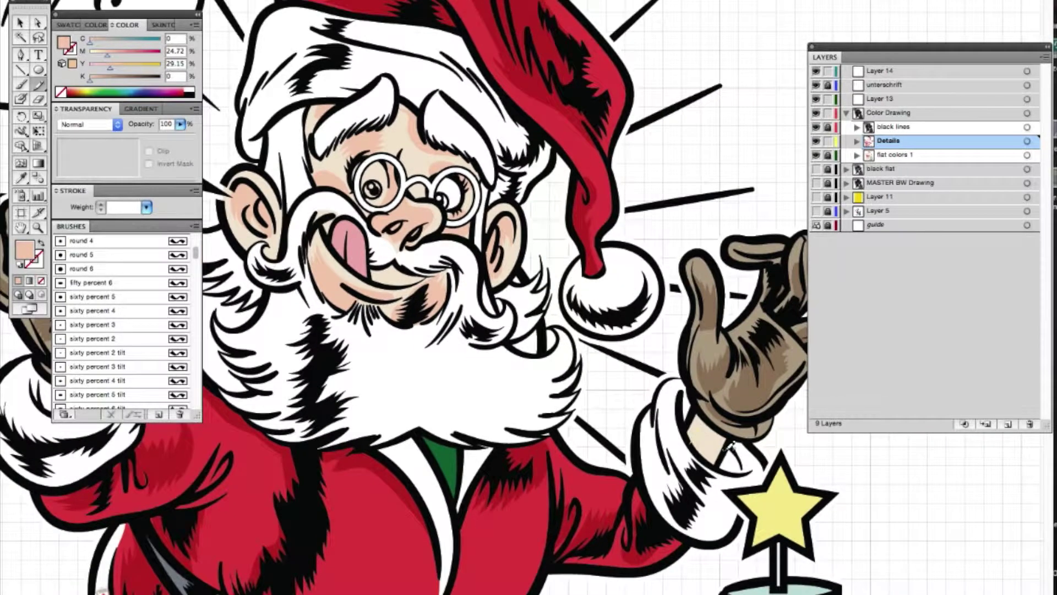
{"action": "left_click_drag", "start_coordinate": [405, 351], "coordinate": [418, 384]}
{"action": "left_click_drag", "start_coordinate": [306, 364], "coordinate": [447, 377]}
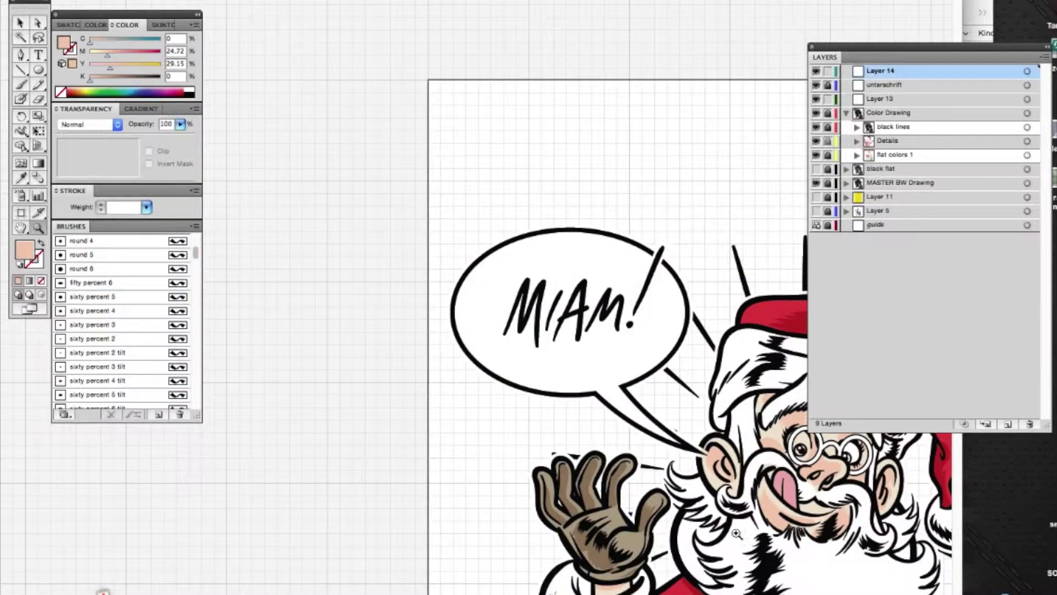
{"action": "scroll", "coordinate": [737, 533], "scroll_direction": "down", "scroll_amount": 10}
{"action": "scroll", "coordinate": [736, 533], "scroll_direction": "right", "scroll_amount": 10}
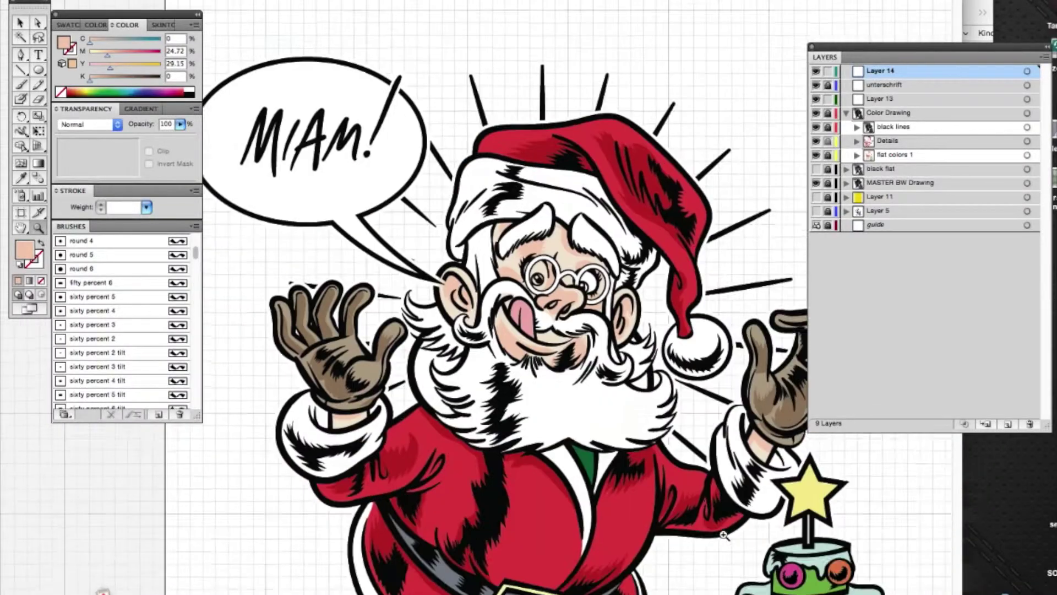
Step: Choose a light cyan fill, draw a cyan shape by the glove cuff and move it into Details
{"action": "double_click", "coordinate": [24, 253]}
{"action": "left_click_drag", "start_coordinate": [406, 130], "coordinate": [370, 130]}
{"action": "key", "text": "Return"}
{"action": "left_click", "coordinate": [447, 384]}
{"action": "key", "text": "n"}
{"action": "mouse_move", "coordinate": [278, 126]}
{"action": "left_mouse_down"}
{"action": "mouse_move", "coordinate": [270, 102]}
{"action": "mouse_move", "coordinate": [292, 116]}
{"action": "left_mouse_up"}
{"action": "left_click_drag", "start_coordinate": [1035, 85], "coordinate": [1035, 155]}
{"action": "scroll", "coordinate": [404, 333], "scroll_direction": "up", "scroll_amount": 3}
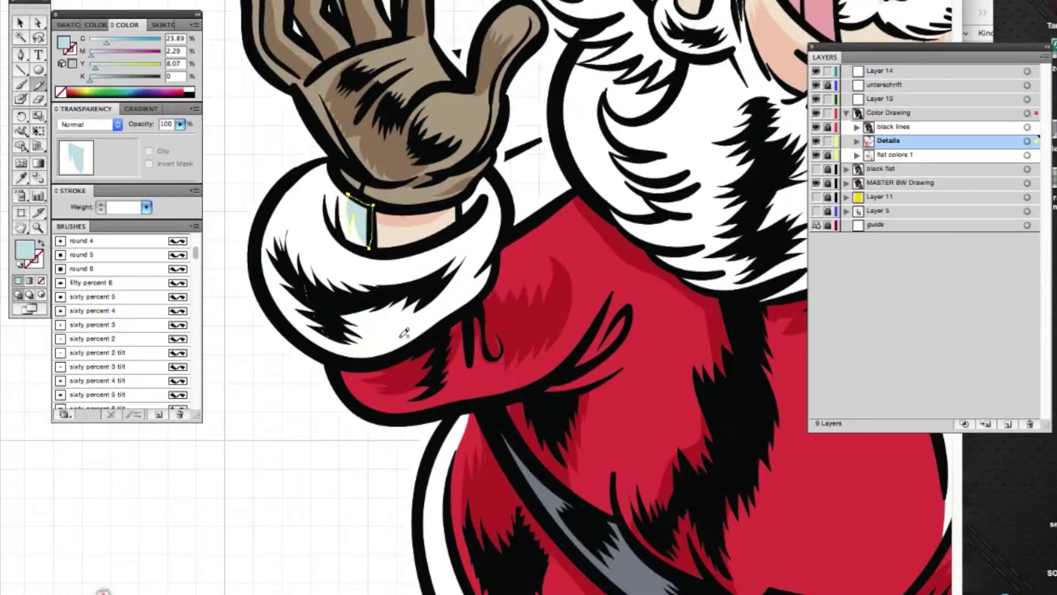
{"action": "key", "text": "super+shift+a"}
Step: Shade Santa's beard and the white collar beside the green shirt in light blue
{"action": "key", "text": "super+0"}
{"action": "key", "text": "super+equal"}
{"action": "key", "text": "super+equal"}
{"action": "key", "text": "n"}
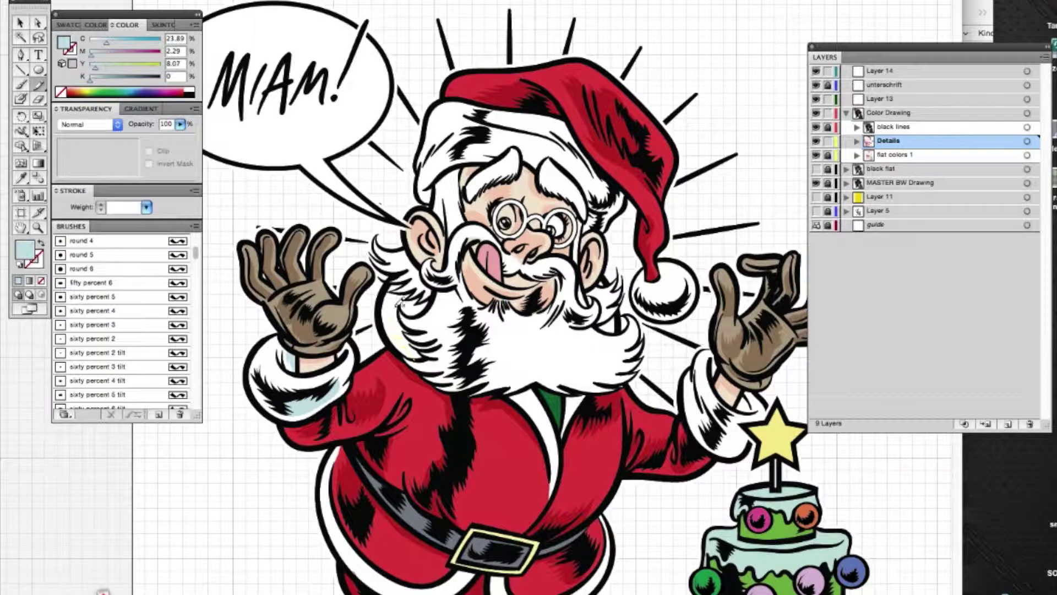
{"action": "left_click_drag", "start_coordinate": [412, 293], "coordinate": [428, 313]}
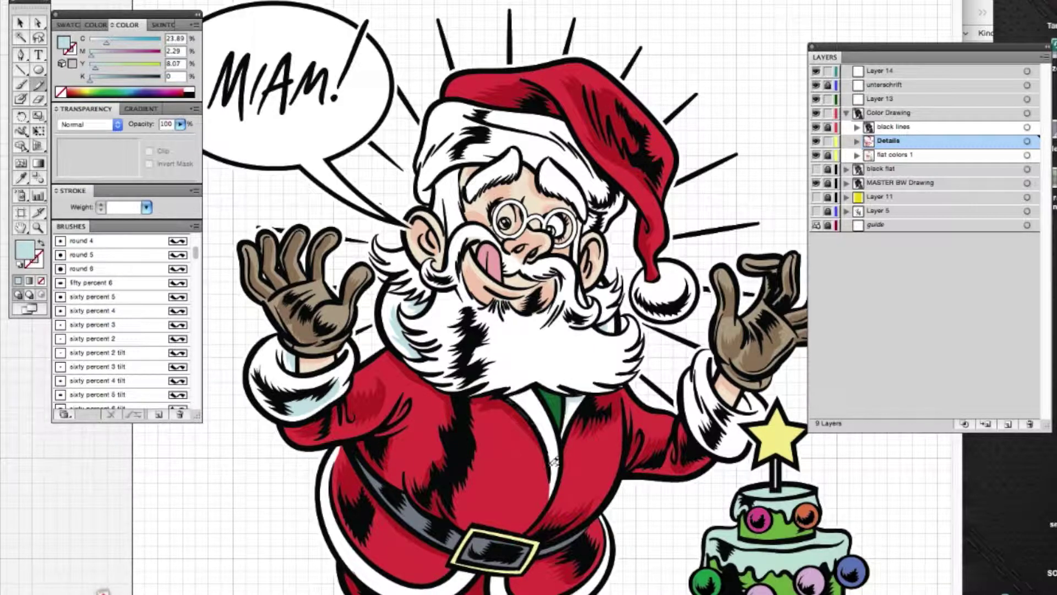
{"action": "left_click_drag", "start_coordinate": [533, 384], "coordinate": [545, 444]}
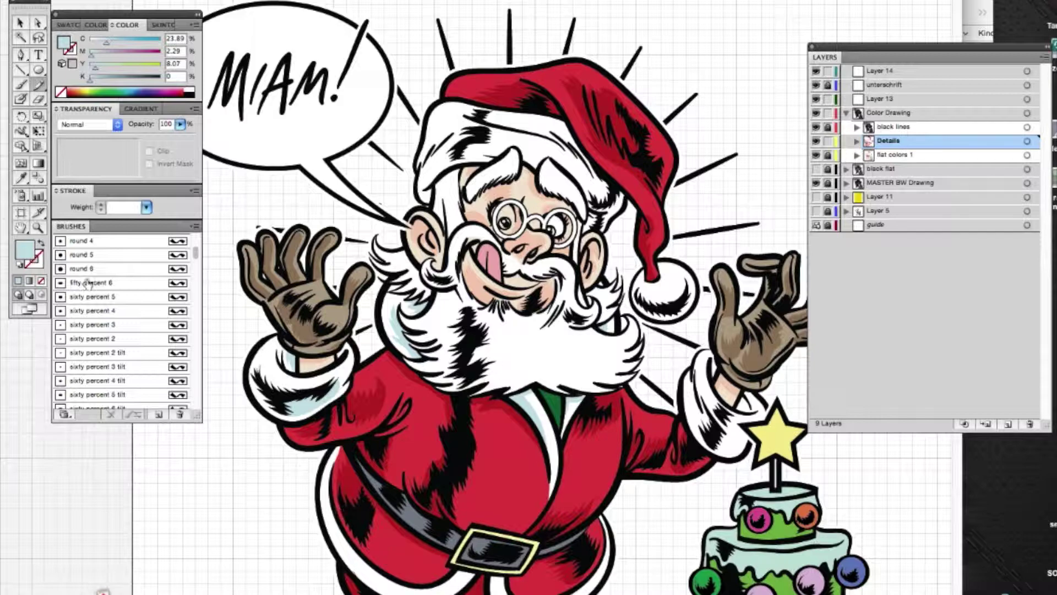
Step: Shade the white cuffs of both boots light blue
{"action": "left_click", "coordinate": [364, 567], "text": "ctrl"}
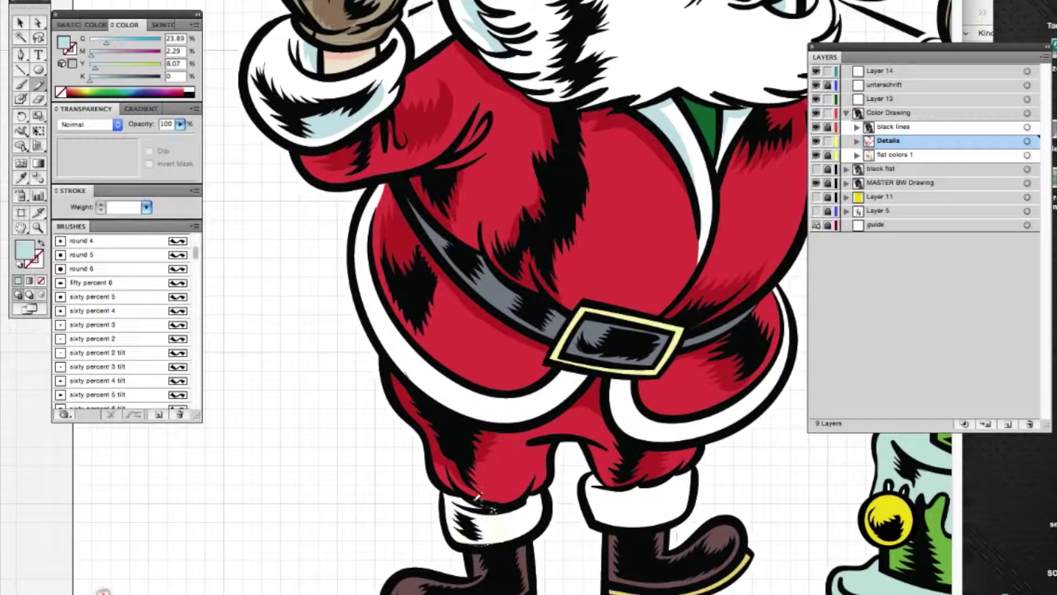
{"action": "left_click_drag", "start_coordinate": [492, 506], "coordinate": [485, 536]}
{"action": "left_click_drag", "start_coordinate": [638, 523], "coordinate": [642, 520]}
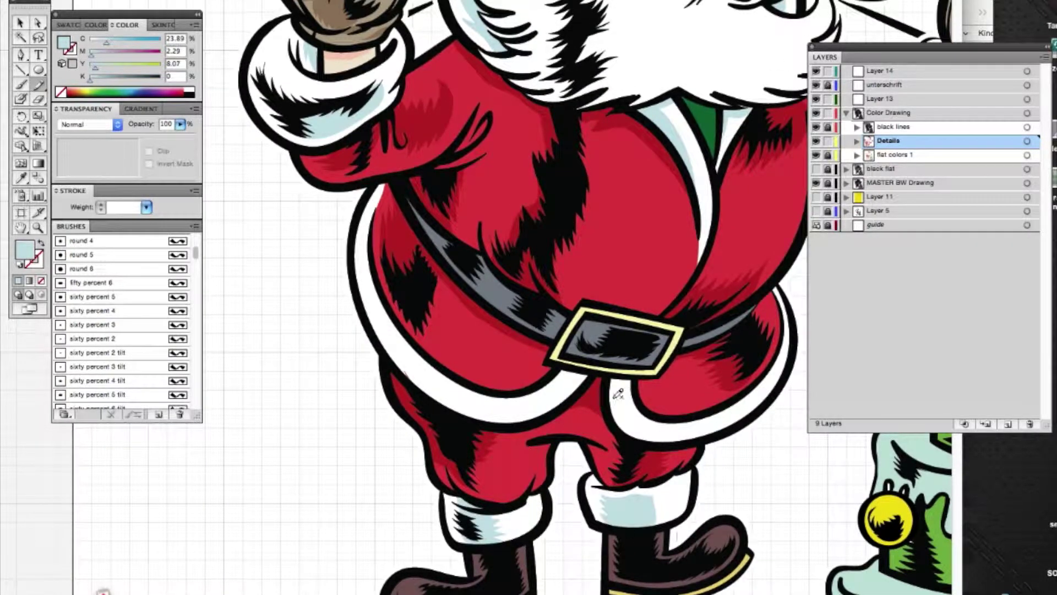
{"action": "scroll", "coordinate": [598, 373], "scroll_direction": "up", "scroll_amount": 5}
{"action": "scroll", "coordinate": [598, 373], "scroll_direction": "right", "scroll_amount": 8}
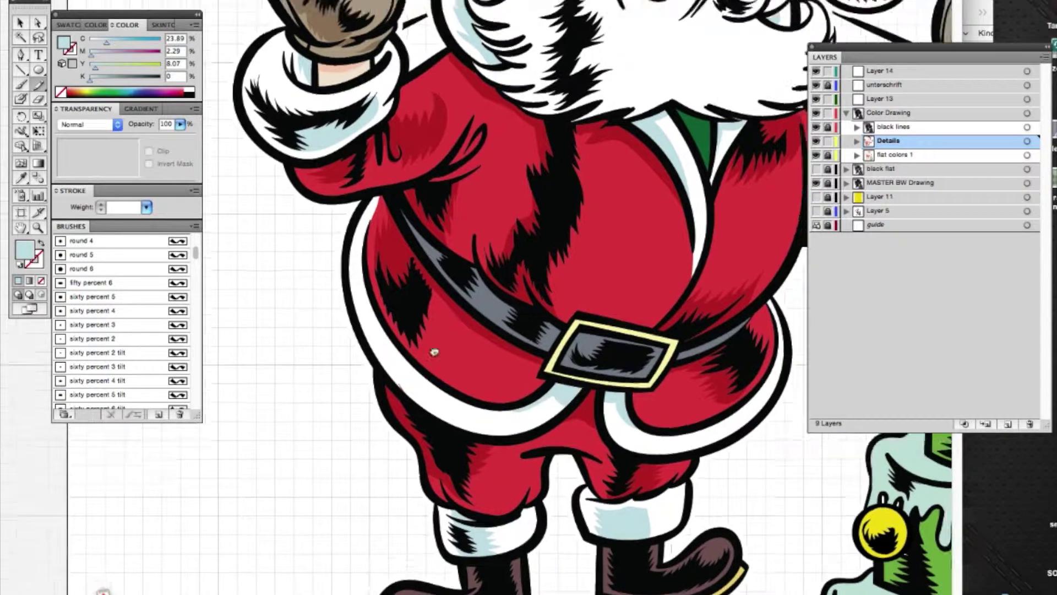
Step: Shade the raised arm's fur cuff and the hat's pompom light blue
{"action": "mouse_move", "coordinate": [660, 276]}
{"action": "left_mouse_down"}
{"action": "mouse_move", "coordinate": [686, 268]}
{"action": "mouse_move", "coordinate": [685, 221]}
{"action": "mouse_move", "coordinate": [714, 293]}
{"action": "left_mouse_up"}
{"action": "scroll", "coordinate": [634, 254], "scroll_direction": "up", "scroll_amount": 3}
{"action": "scroll", "coordinate": [634, 253], "scroll_direction": "right", "scroll_amount": 1}
{"action": "left_click_drag", "start_coordinate": [582, 199], "coordinate": [547, 229]}
{"action": "scroll", "coordinate": [584, 210], "scroll_direction": "up", "scroll_amount": 5}
{"action": "scroll", "coordinate": [584, 210], "scroll_direction": "left", "scroll_amount": 4}
Step: Shade the hat's white fur brim and the eyebrow with light-blue strokes
{"action": "mouse_move", "coordinate": [524, 121]}
{"action": "left_mouse_down"}
{"action": "mouse_move", "coordinate": [557, 129]}
{"action": "mouse_move", "coordinate": [606, 165]}
{"action": "mouse_move", "coordinate": [577, 286]}
{"action": "left_mouse_up"}
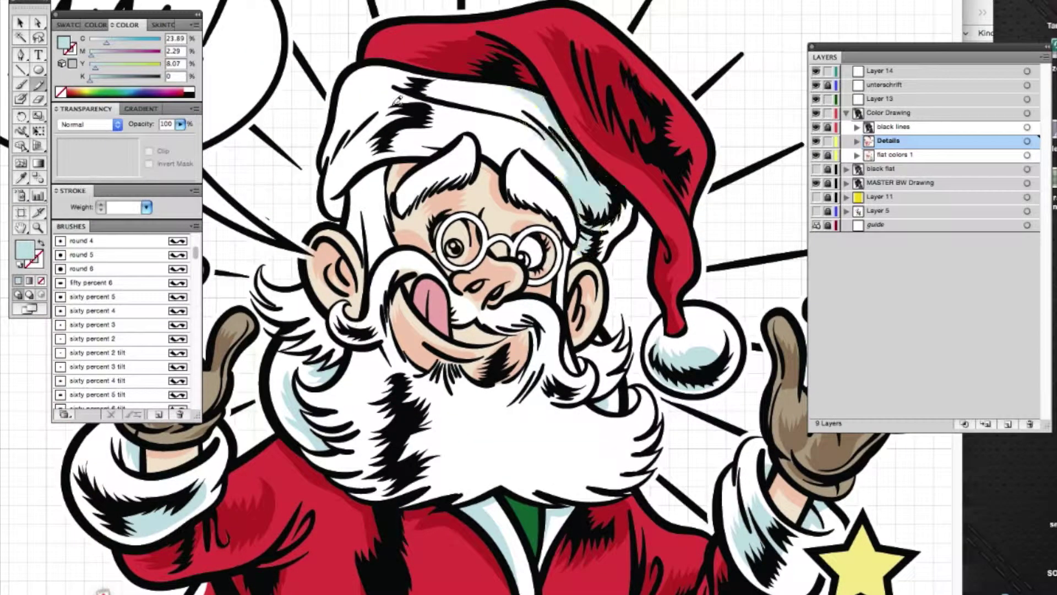
{"action": "left_click_drag", "start_coordinate": [461, 133], "coordinate": [462, 130]}
{"action": "mouse_move", "coordinate": [353, 149]}
{"action": "left_mouse_down"}
{"action": "mouse_move", "coordinate": [414, 88]}
{"action": "mouse_move", "coordinate": [357, 95]}
{"action": "mouse_move", "coordinate": [369, 65]}
{"action": "mouse_move", "coordinate": [418, 77]}
{"action": "left_mouse_up"}
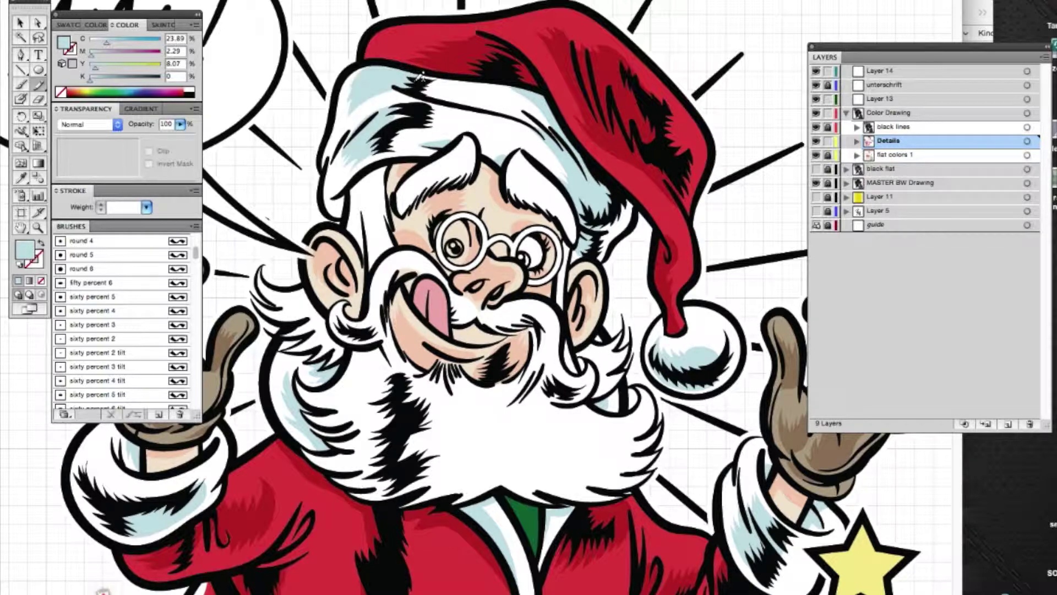
{"action": "double_click", "coordinate": [26, 253]}
Step: Switch to pale grey and shade the mustache curl, the cheek and along the mustache
{"action": "left_click_drag", "start_coordinate": [358, 137], "coordinate": [357, 139]}
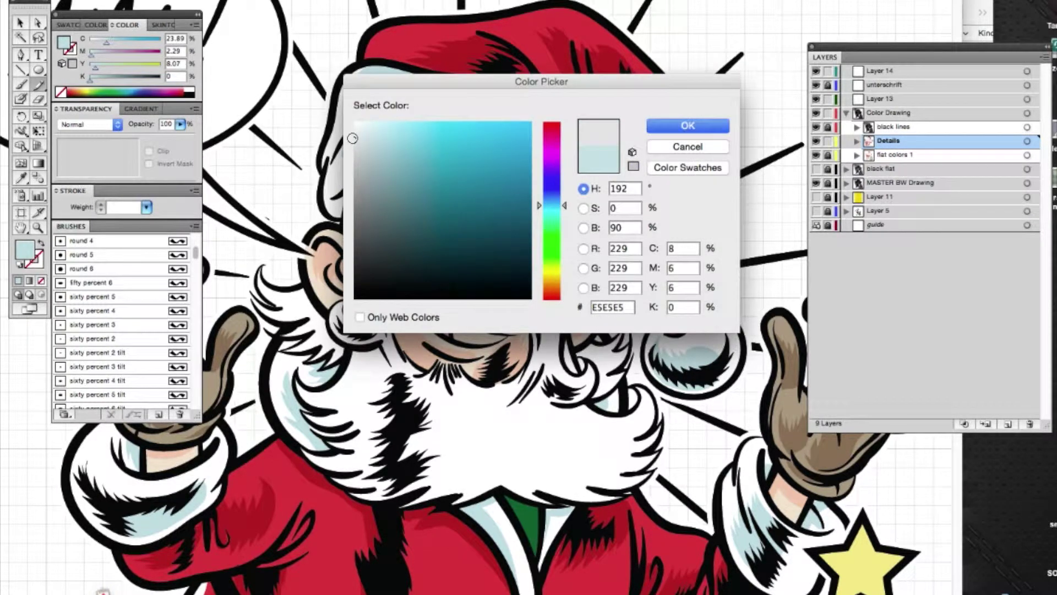
{"action": "key", "text": "Escape"}
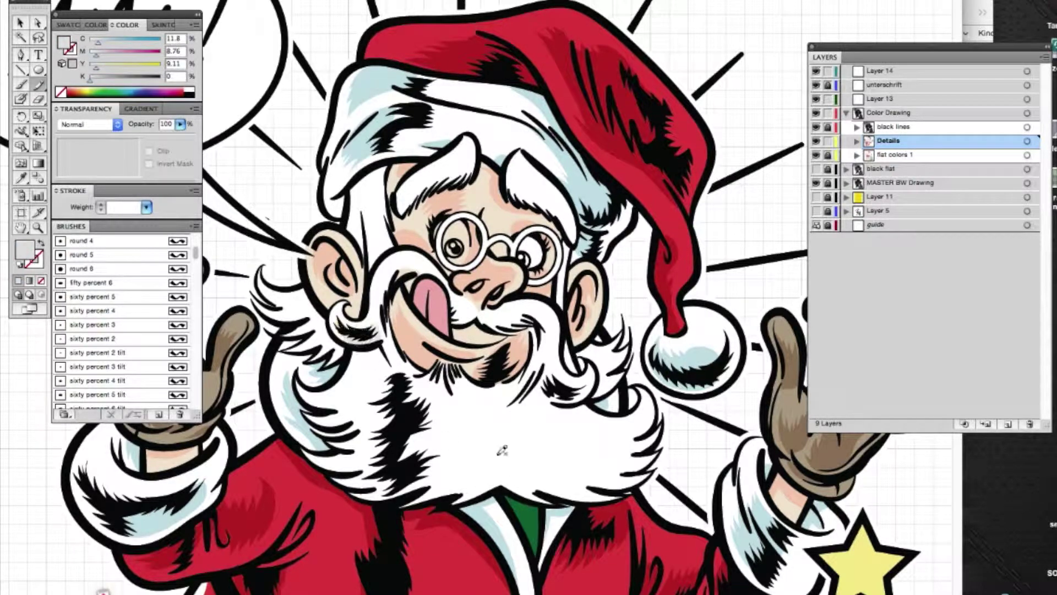
{"action": "left_click_drag", "start_coordinate": [559, 368], "coordinate": [550, 394]}
{"action": "left_click_drag", "start_coordinate": [394, 273], "coordinate": [427, 265]}
{"action": "mouse_move", "coordinate": [548, 335]}
{"action": "left_mouse_down"}
{"action": "mouse_move", "coordinate": [507, 312]}
{"action": "mouse_move", "coordinate": [481, 314]}
{"action": "left_mouse_up"}
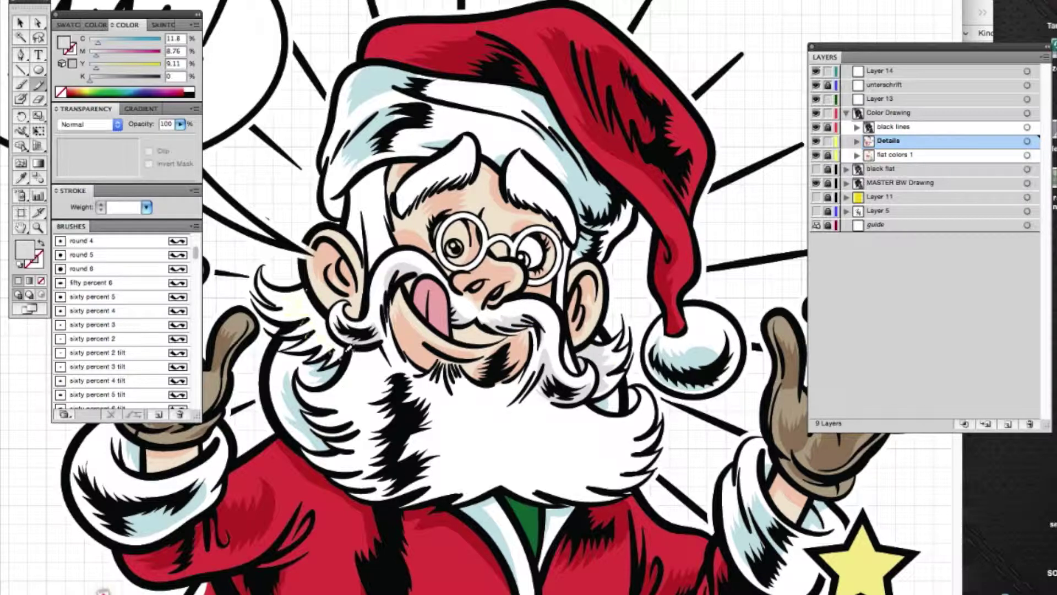
Step: Shade the beard, the hair under the hat and the right eyebrow in pale grey, redoing one beard stroke
{"action": "left_click_drag", "start_coordinate": [341, 357], "coordinate": [290, 296]}
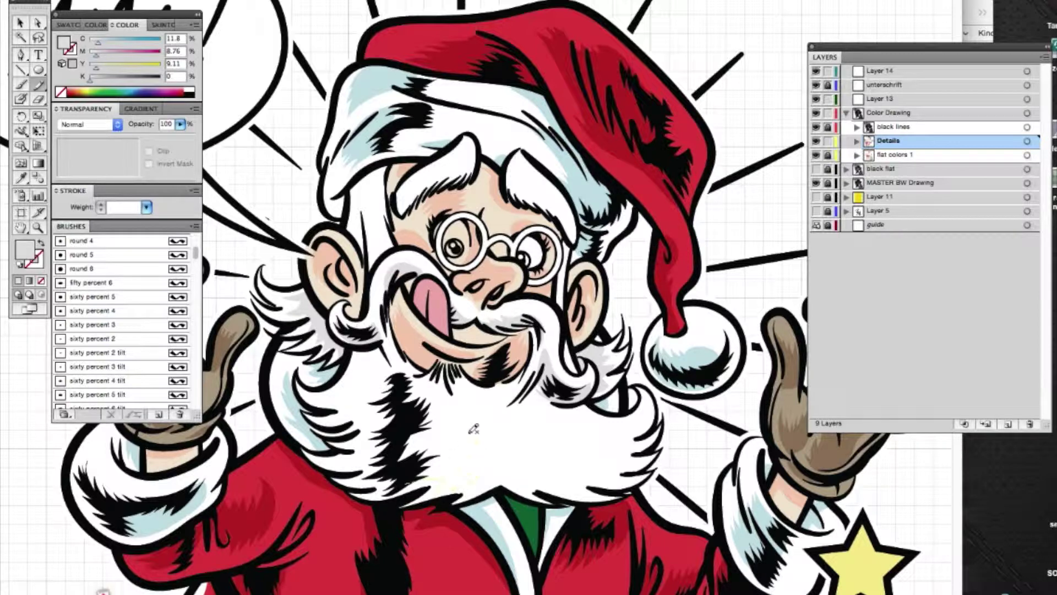
{"action": "mouse_move", "coordinate": [453, 385]}
{"action": "left_mouse_down"}
{"action": "mouse_move", "coordinate": [403, 369]}
{"action": "mouse_move", "coordinate": [394, 490]}
{"action": "left_mouse_up"}
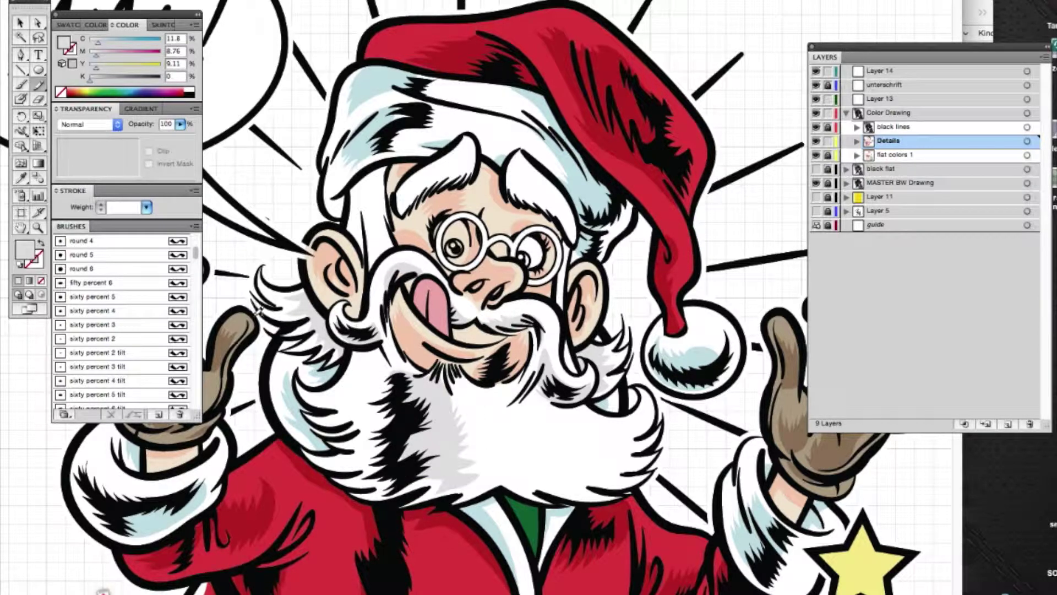
{"action": "key", "text": "ctrl+z"}
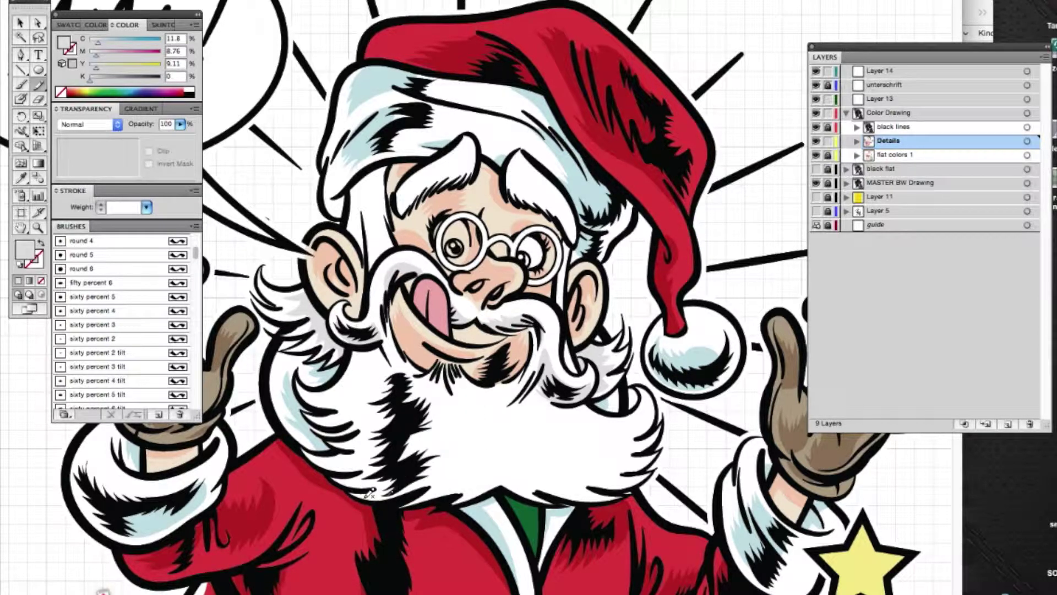
{"action": "mouse_move", "coordinate": [366, 466]}
{"action": "left_mouse_down"}
{"action": "mouse_move", "coordinate": [376, 423]}
{"action": "mouse_move", "coordinate": [354, 390]}
{"action": "mouse_move", "coordinate": [385, 369]}
{"action": "mouse_move", "coordinate": [329, 371]}
{"action": "left_mouse_up"}
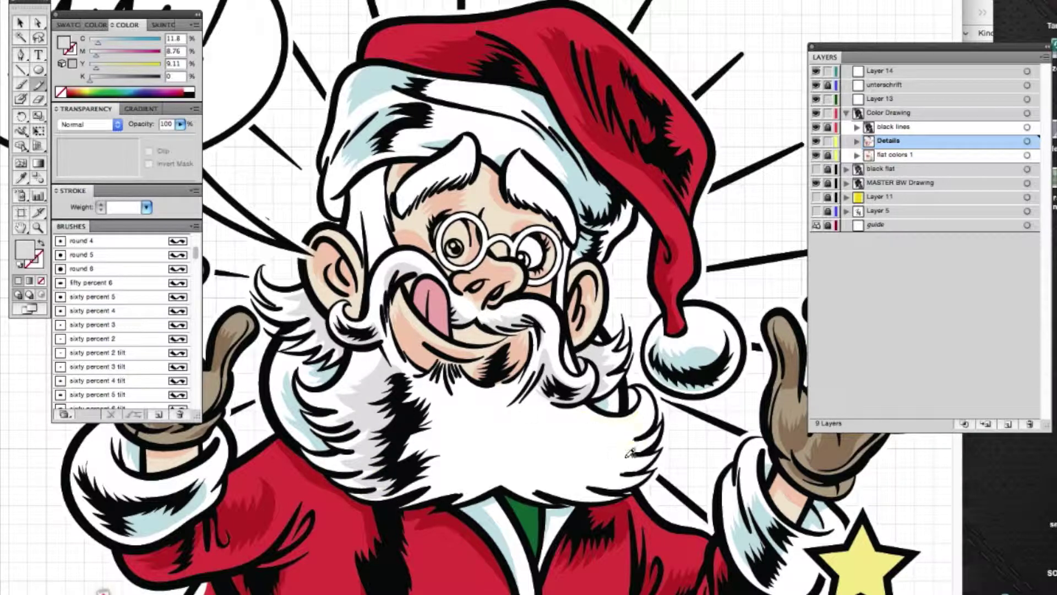
{"action": "left_click_drag", "start_coordinate": [577, 418], "coordinate": [575, 420]}
{"action": "mouse_move", "coordinate": [359, 183]}
{"action": "left_mouse_down"}
{"action": "mouse_move", "coordinate": [369, 242]}
{"action": "mouse_move", "coordinate": [374, 197]}
{"action": "mouse_move", "coordinate": [348, 183]}
{"action": "left_mouse_up"}
{"action": "mouse_move", "coordinate": [534, 166]}
{"action": "left_mouse_down"}
{"action": "mouse_move", "coordinate": [532, 182]}
{"action": "mouse_move", "coordinate": [550, 165]}
{"action": "left_mouse_up"}
{"action": "double_click", "coordinate": [24, 251]}
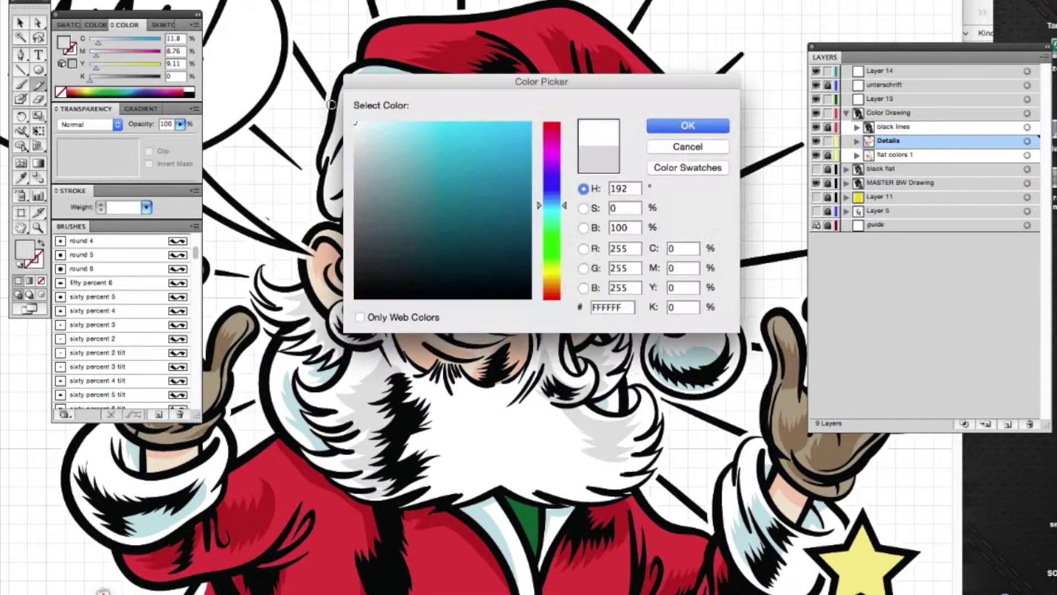
Step: Switch to pure white and touch up the white rim of the left lens
{"action": "left_click", "coordinate": [687, 123]}
{"action": "key", "text": "ctrl+plus"}
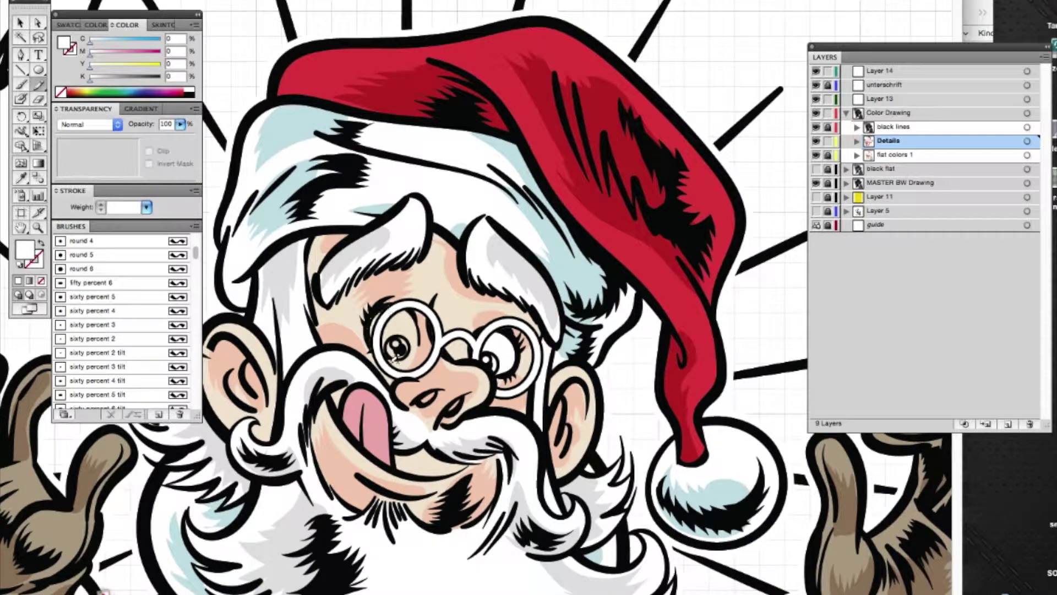
{"action": "mouse_move", "coordinate": [420, 325]}
{"action": "left_mouse_down"}
{"action": "mouse_move", "coordinate": [390, 310]}
{"action": "mouse_move", "coordinate": [397, 370]}
{"action": "mouse_move", "coordinate": [419, 330]}
{"action": "mouse_move", "coordinate": [397, 314]}
{"action": "left_mouse_up"}
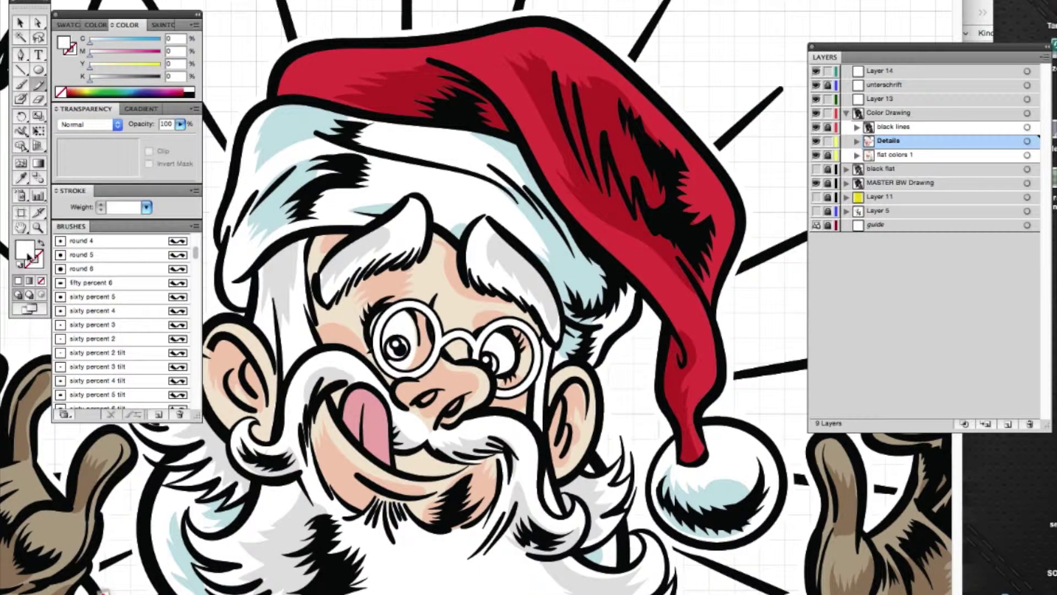
Step: Set the painting colour to bright blue 11AAED for the iris and zoom out to the whole illustration
{"action": "double_click", "coordinate": [27, 252]}
{"action": "left_click_drag", "start_coordinate": [552, 225], "coordinate": [552, 205]}
{"action": "left_click", "coordinate": [520, 132]}
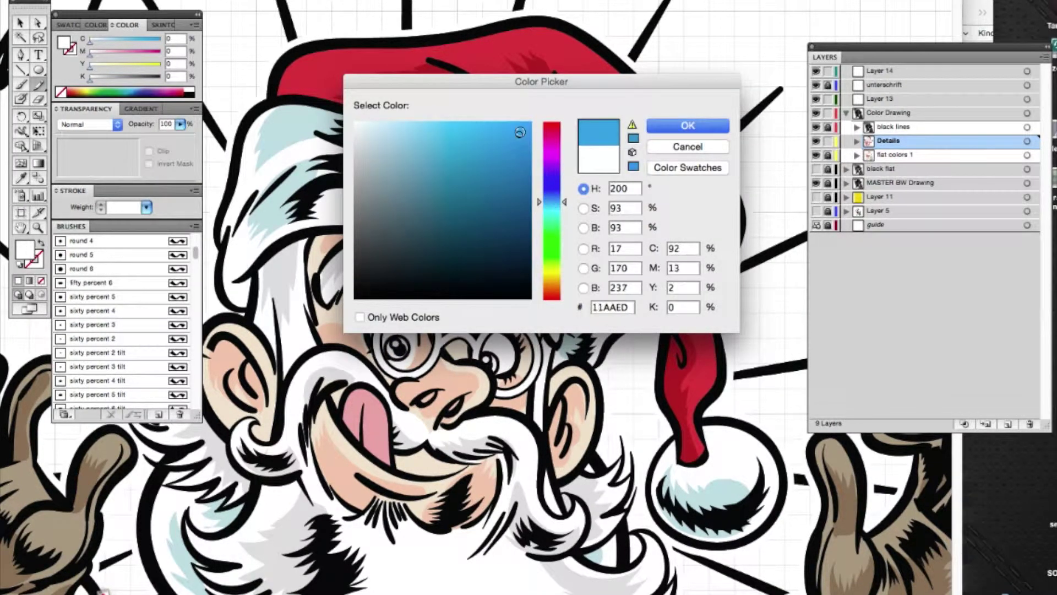
{"action": "left_click", "coordinate": [688, 128]}
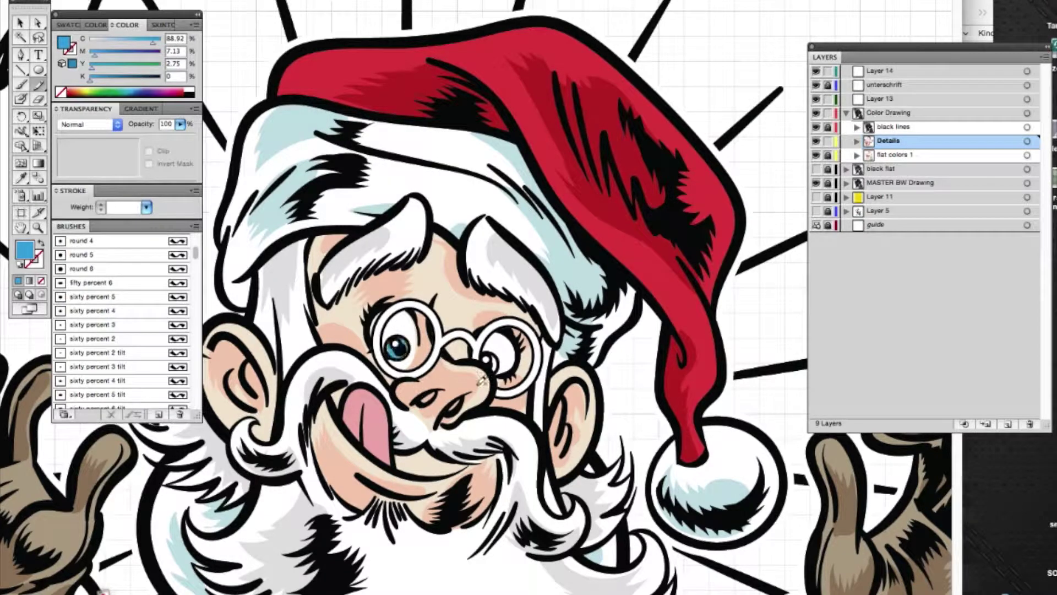
{"action": "double_click", "coordinate": [38, 228]}
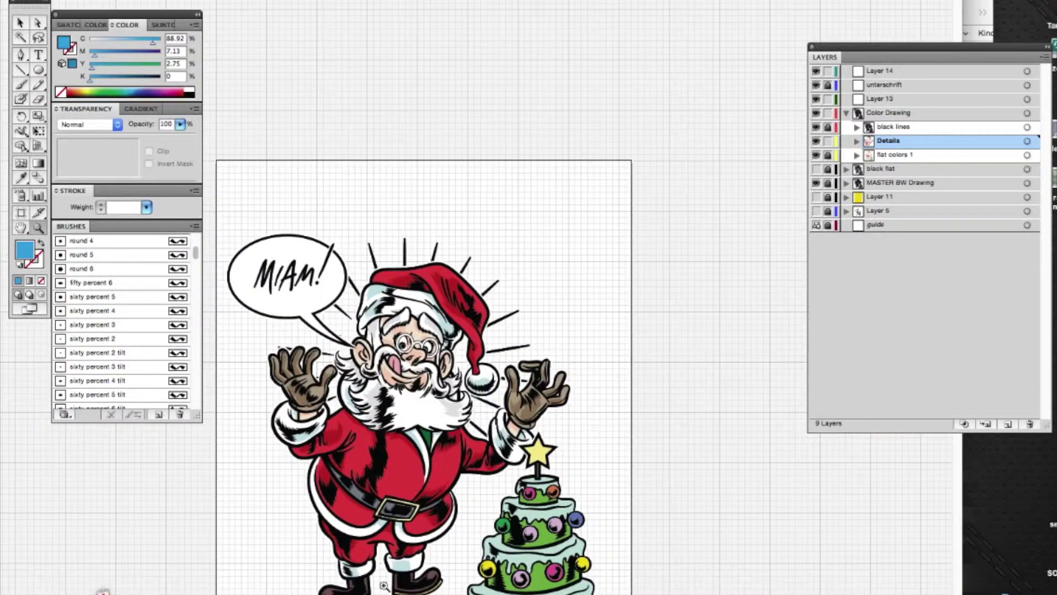
Step: Sample the boots' brown with the Eyedropper and darken it as the painting colour
{"action": "scroll", "coordinate": [384, 586], "scroll_direction": "down", "scroll_amount": 5}
{"action": "left_click", "coordinate": [378, 378]}
{"action": "left_click", "coordinate": [378, 378]}
{"action": "key", "text": "i"}
{"action": "left_click", "coordinate": [38, 83]}
{"action": "double_click", "coordinate": [24, 250]}
{"action": "left_click", "coordinate": [495, 165]}
{"action": "key", "text": "Return"}
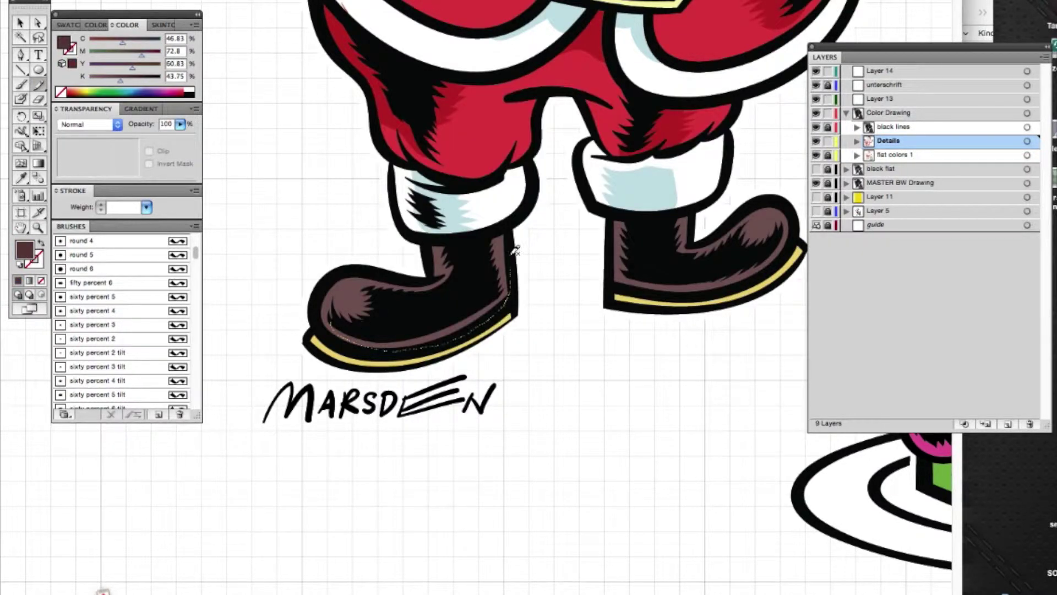
Step: Zoom in on the cake and sample its green fill as the painting colour
{"action": "left_click", "coordinate": [38, 228]}
{"action": "key", "text": "ctrl+0"}
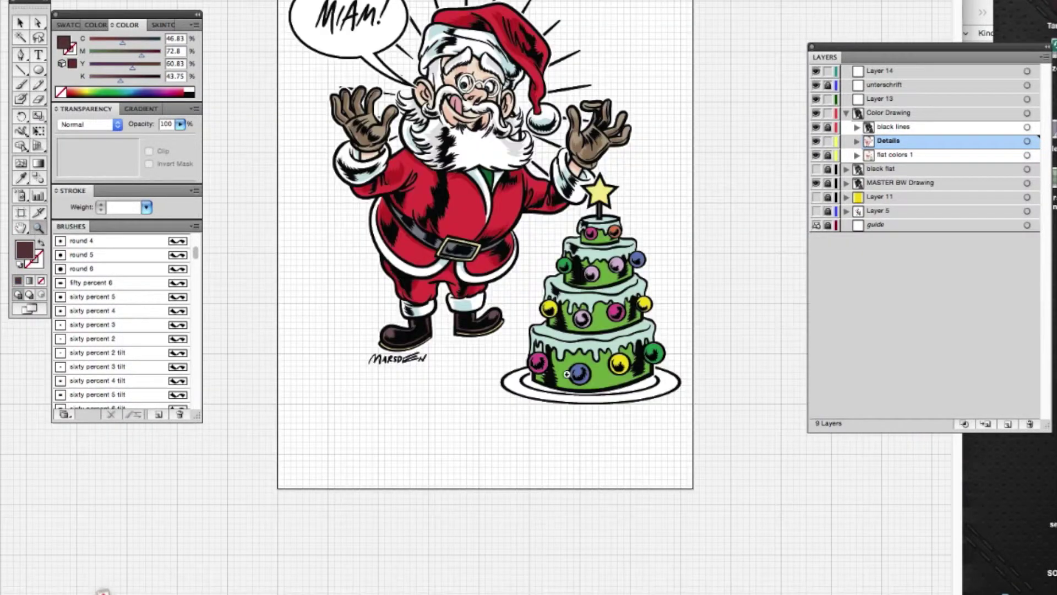
{"action": "left_click", "coordinate": [589, 309]}
{"action": "left_click", "coordinate": [496, 259]}
{"action": "key", "text": "i"}
{"action": "left_click", "coordinate": [386, 358]}
{"action": "key", "text": "b"}
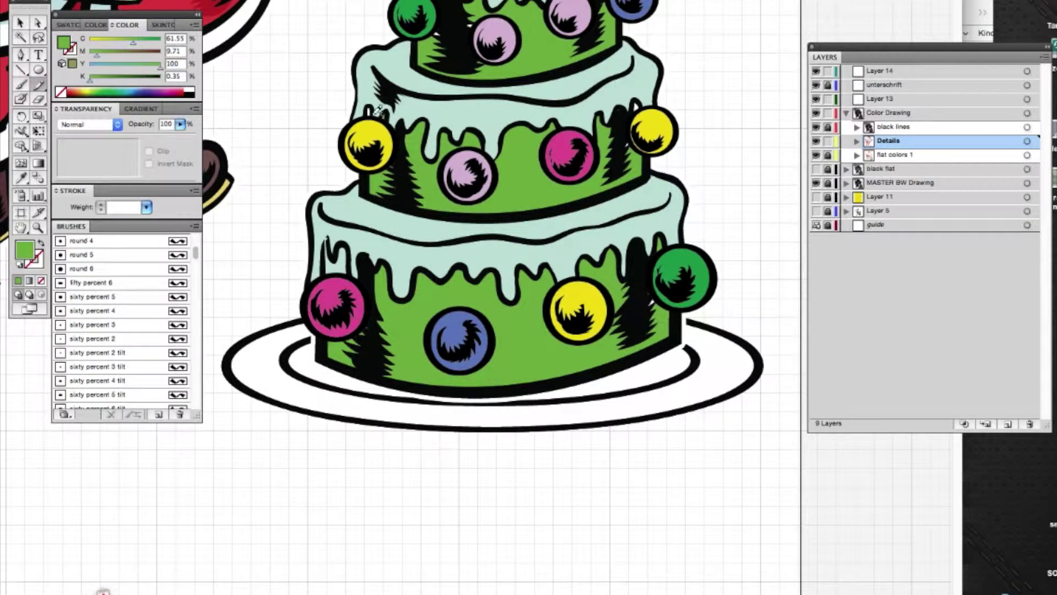
{"action": "scroll", "coordinate": [378, 110], "scroll_direction": "up", "scroll_amount": 5}
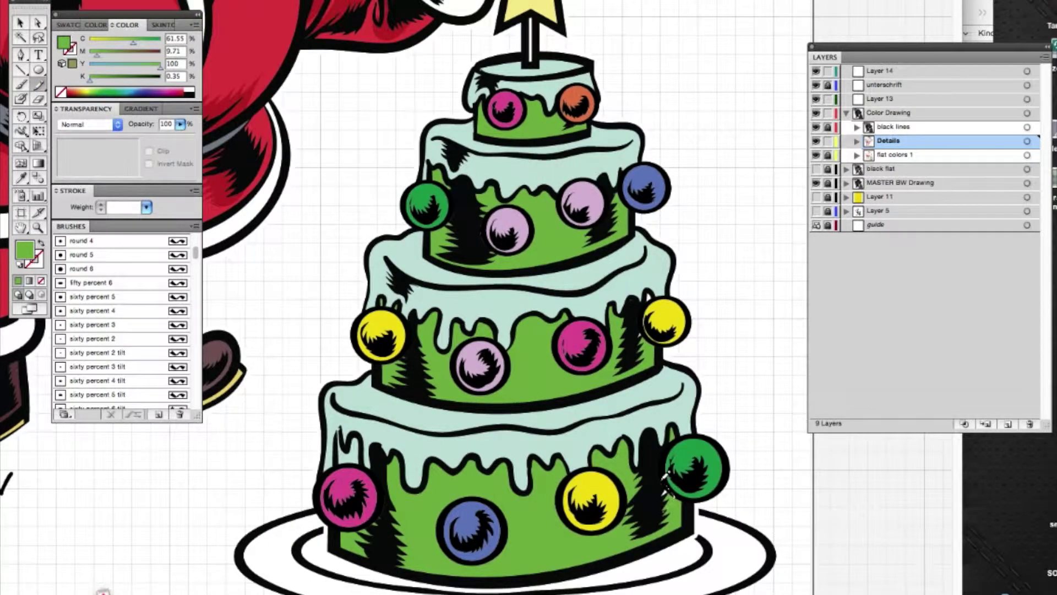
Step: Darken the sampled green and adjust its hue in the Color Picker
{"action": "double_click", "coordinate": [24, 249]}
{"action": "left_click_drag", "start_coordinate": [451, 177], "coordinate": [474, 200]}
{"action": "left_click_drag", "start_coordinate": [550, 251], "coordinate": [550, 241]}
{"action": "left_click", "coordinate": [687, 125]}
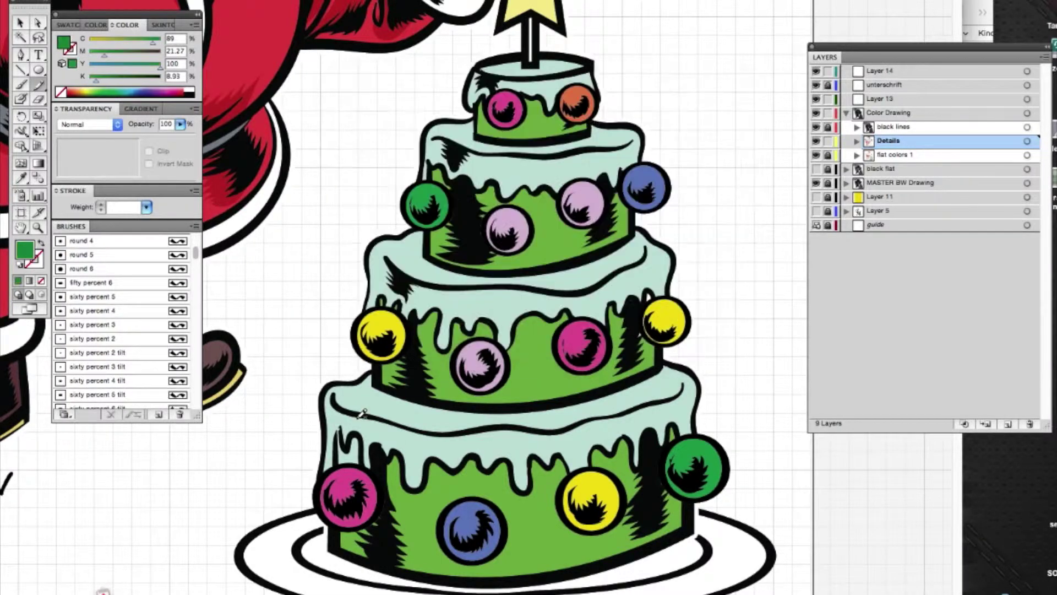
Step: Paint dark green shading on the lower tier and beside the ornament balls on the middle and upper tiers
{"action": "mouse_move", "coordinate": [434, 557]}
{"action": "left_mouse_down"}
{"action": "mouse_move", "coordinate": [421, 539]}
{"action": "mouse_move", "coordinate": [418, 511]}
{"action": "left_mouse_up"}
{"action": "left_click_drag", "start_coordinate": [392, 458], "coordinate": [390, 455]}
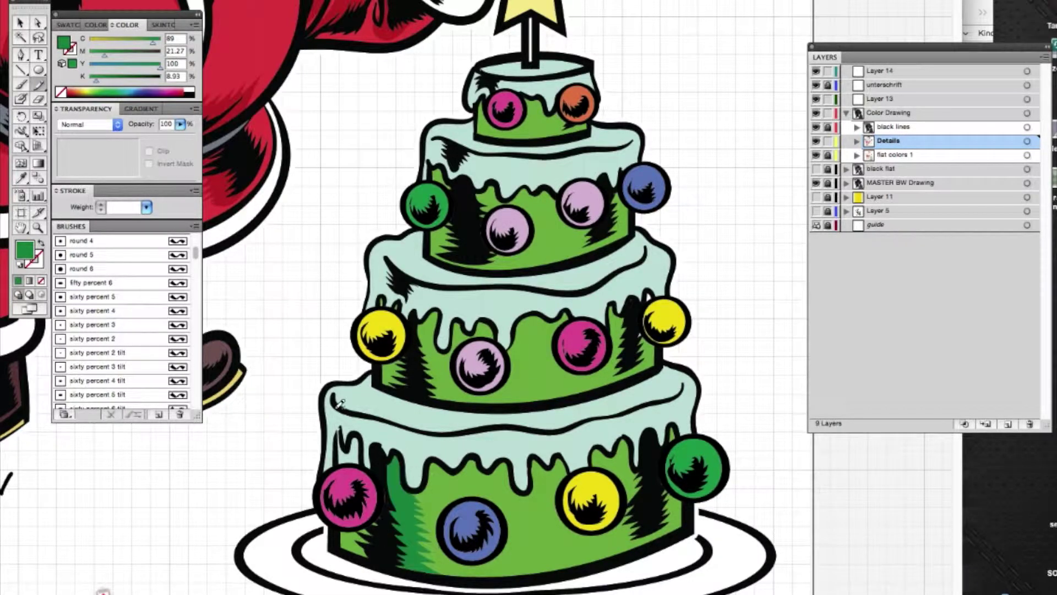
{"action": "mouse_move", "coordinate": [613, 452]}
{"action": "left_mouse_down"}
{"action": "mouse_move", "coordinate": [623, 478]}
{"action": "mouse_move", "coordinate": [588, 532]}
{"action": "mouse_move", "coordinate": [608, 548]}
{"action": "mouse_move", "coordinate": [665, 524]}
{"action": "mouse_move", "coordinate": [639, 446]}
{"action": "left_mouse_up"}
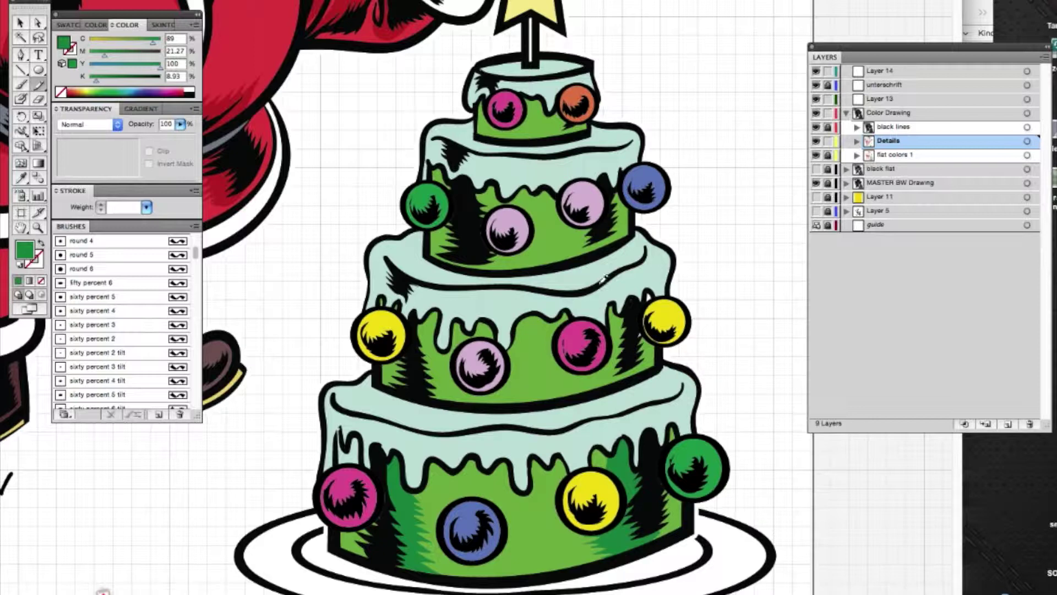
{"action": "mouse_move", "coordinate": [609, 356]}
{"action": "left_mouse_down"}
{"action": "mouse_move", "coordinate": [650, 345]}
{"action": "mouse_move", "coordinate": [650, 295]}
{"action": "left_mouse_up"}
{"action": "mouse_move", "coordinate": [586, 222]}
{"action": "left_mouse_down"}
{"action": "mouse_move", "coordinate": [572, 255]}
{"action": "mouse_move", "coordinate": [593, 198]}
{"action": "left_mouse_up"}
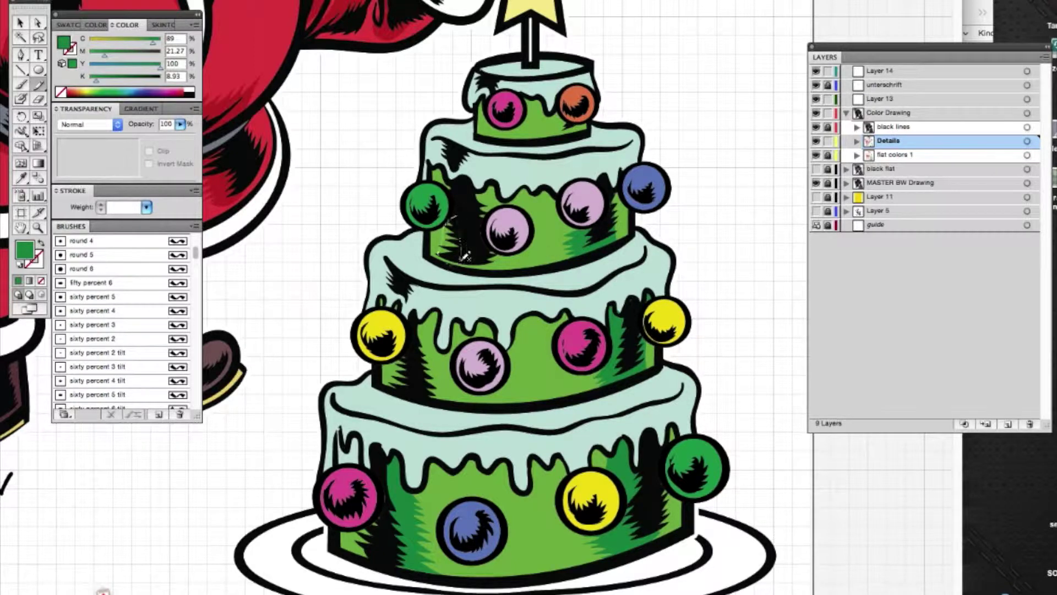
Step: Sample the magenta ornament colour and choose a deeper magenta
{"action": "key", "text": "i"}
{"action": "left_click", "coordinate": [504, 108]}
{"action": "double_click", "coordinate": [25, 251]}
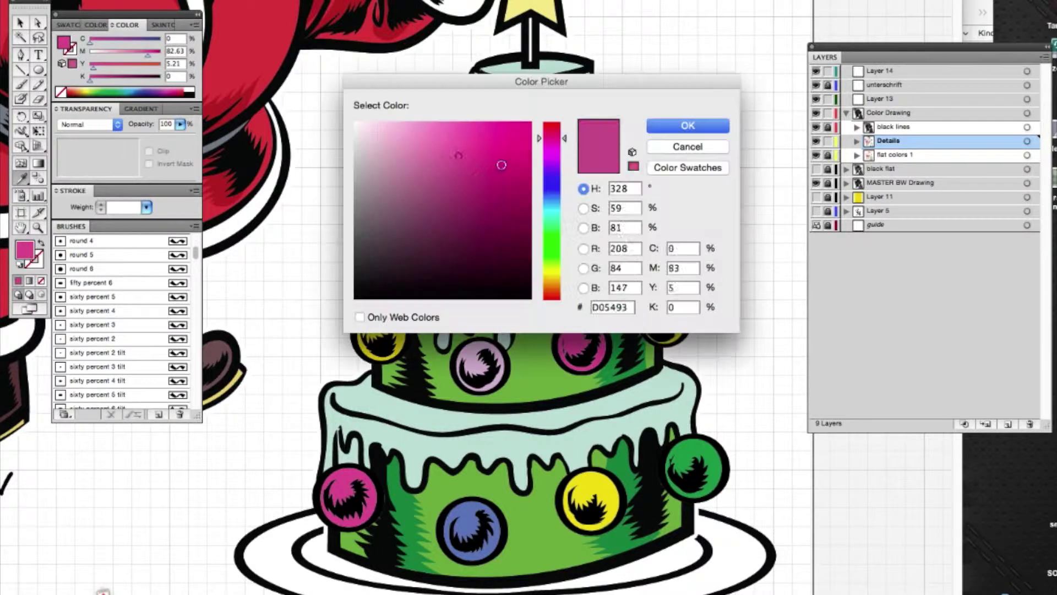
{"action": "left_click", "coordinate": [685, 123]}
{"action": "key", "text": "b"}
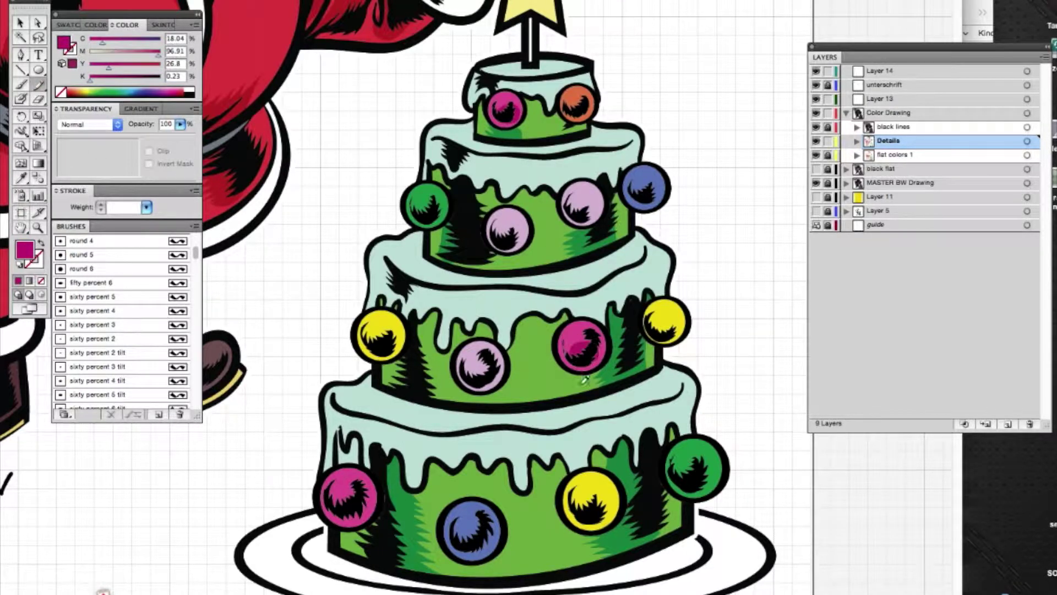
Step: Turn the sampled yellow into orange and shade three yellow ornaments with it
{"action": "key", "text": "i"}
{"action": "left_click", "coordinate": [380, 333]}
{"action": "double_click", "coordinate": [25, 250]}
{"action": "left_click", "coordinate": [551, 282]}
{"action": "left_click", "coordinate": [530, 129]}
{"action": "left_click", "coordinate": [688, 126]}
{"action": "key", "text": "b"}
{"action": "left_click_drag", "start_coordinate": [407, 333], "coordinate": [374, 347]}
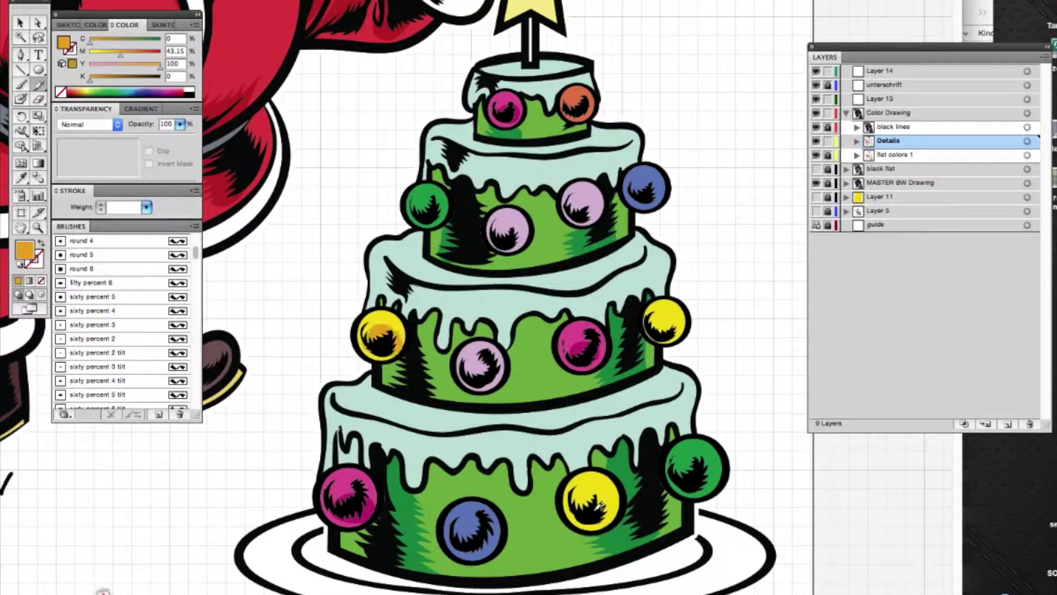
{"action": "left_click_drag", "start_coordinate": [608, 495], "coordinate": [578, 520]}
{"action": "left_click_drag", "start_coordinate": [680, 319], "coordinate": [661, 338]}
Step: Load the lilac and then the blue ornament colours as painting colours
{"action": "key", "text": "i"}
{"action": "left_click", "coordinate": [479, 361]}
{"action": "double_click", "coordinate": [25, 251]}
{"action": "left_click", "coordinate": [683, 125]}
{"action": "key", "text": "b"}
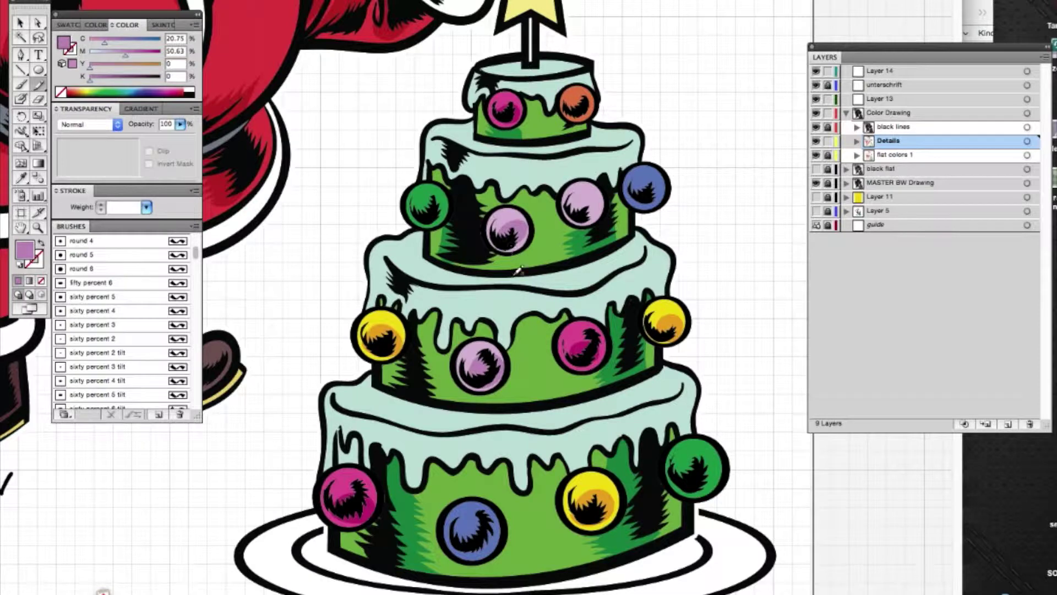
{"action": "key", "text": "i"}
{"action": "left_click", "coordinate": [630, 173]}
{"action": "double_click", "coordinate": [25, 251]}
{"action": "left_click", "coordinate": [686, 125]}
{"action": "key", "text": "b"}
Step: Sample the pale icing colour and adjust its shade and hue toward mint A8CCC9
{"action": "key", "text": "i"}
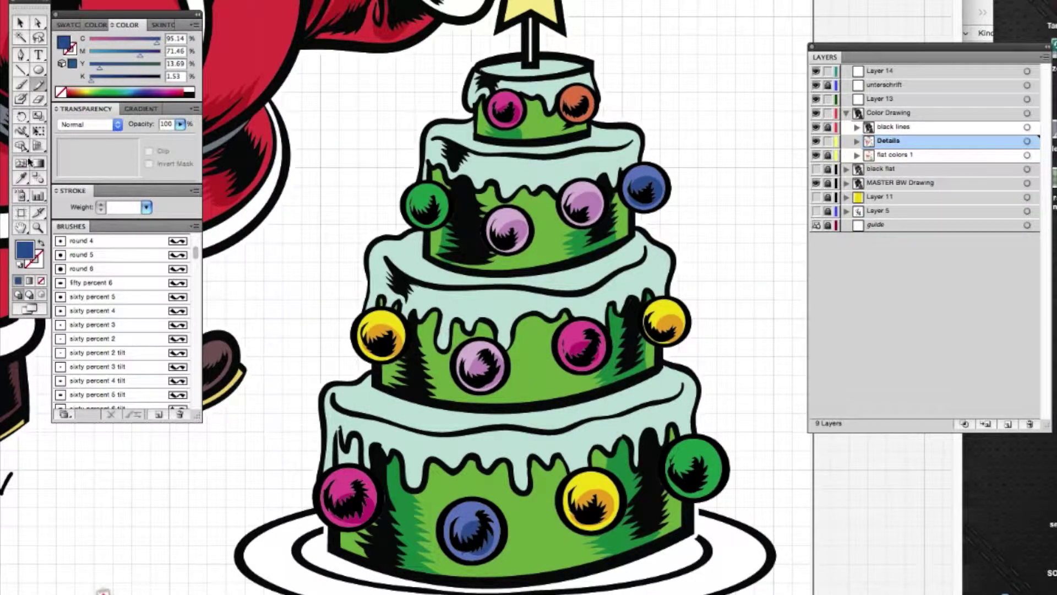
{"action": "left_click", "coordinate": [353, 408]}
{"action": "double_click", "coordinate": [25, 250]}
{"action": "left_click", "coordinate": [385, 158]}
{"action": "left_click", "coordinate": [553, 213]}
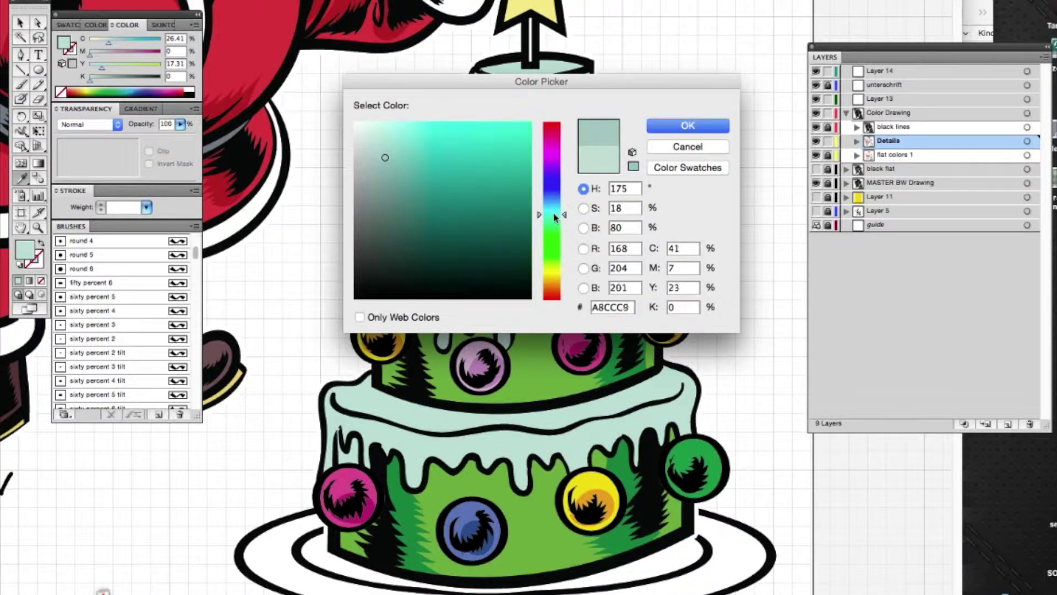
Step: Paint mint icing strokes over the black lines on the middle and bottom tiers and along the tier edges
{"action": "left_click", "coordinate": [686, 127]}
{"action": "key", "text": "b"}
{"action": "left_click_drag", "start_coordinate": [388, 255], "coordinate": [467, 267]}
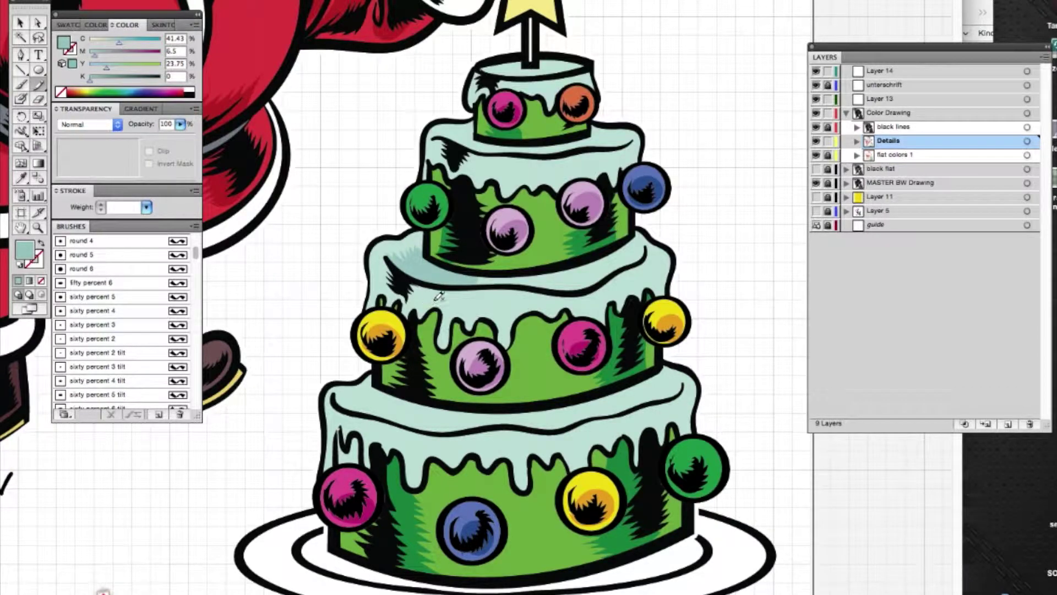
{"action": "left_click_drag", "start_coordinate": [632, 268], "coordinate": [574, 291]}
{"action": "left_click_drag", "start_coordinate": [476, 168], "coordinate": [476, 129]}
{"action": "mouse_move", "coordinate": [355, 364]}
{"action": "left_mouse_down"}
{"action": "mouse_move", "coordinate": [358, 429]}
{"action": "mouse_move", "coordinate": [403, 421]}
{"action": "mouse_move", "coordinate": [355, 388]}
{"action": "left_mouse_up"}
{"action": "left_click_drag", "start_coordinate": [628, 386], "coordinate": [545, 409]}
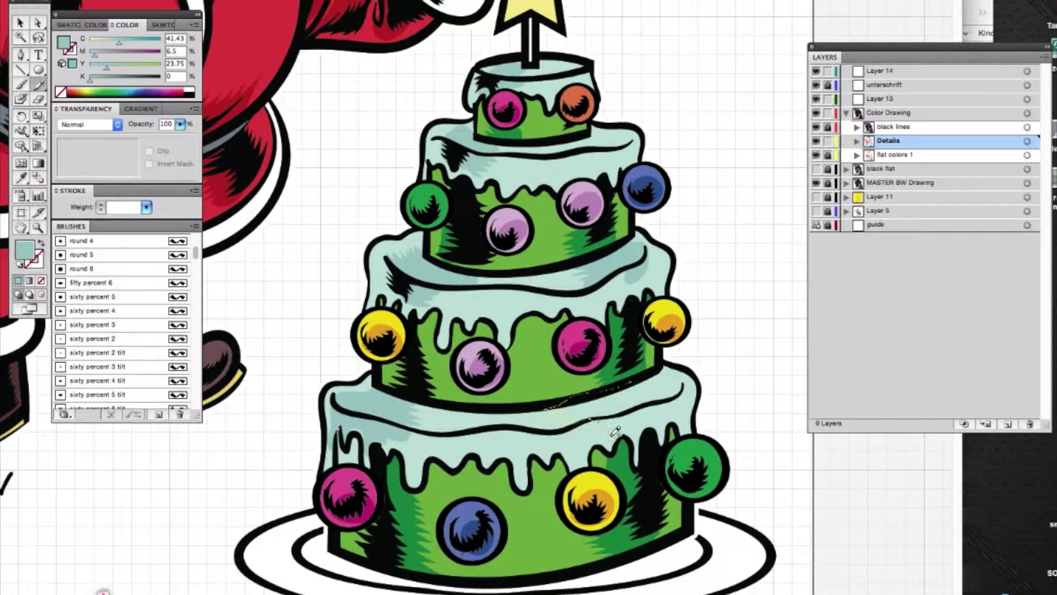
{"action": "left_click_drag", "start_coordinate": [668, 370], "coordinate": [669, 369]}
{"action": "key", "text": "i"}
{"action": "left_click", "coordinate": [349, 441]}
Step: Sample a yellow from the artwork and lighten it to a pale yellow fill for the Pencil
{"action": "key", "text": "b"}
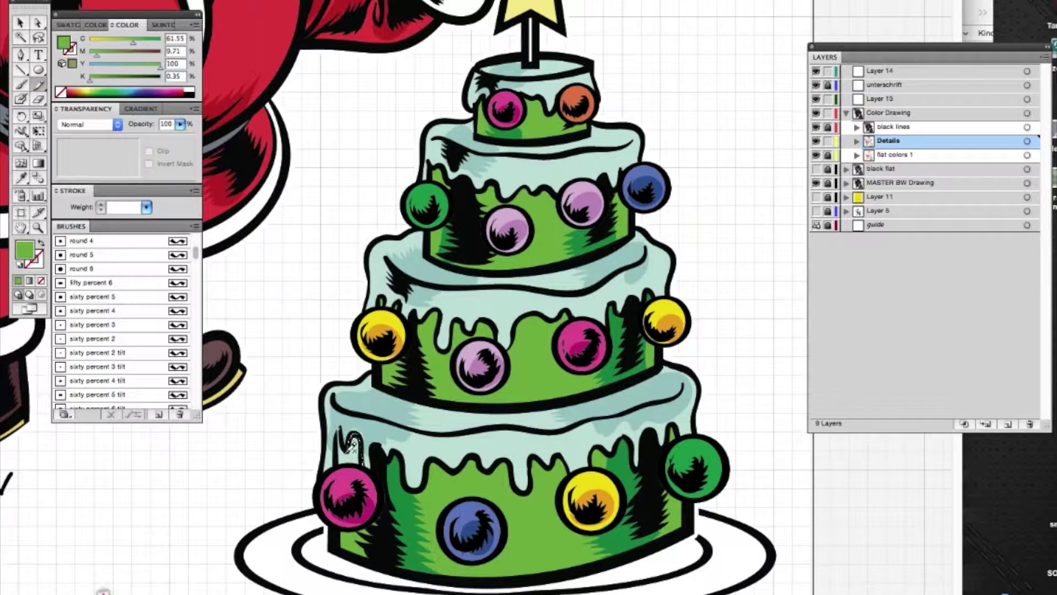
{"action": "key", "text": "i"}
{"action": "left_click", "coordinate": [380, 330]}
{"action": "double_click", "coordinate": [24, 250]}
{"action": "left_click_drag", "start_coordinate": [493, 127], "coordinate": [429, 123]}
{"action": "key", "text": "Return"}
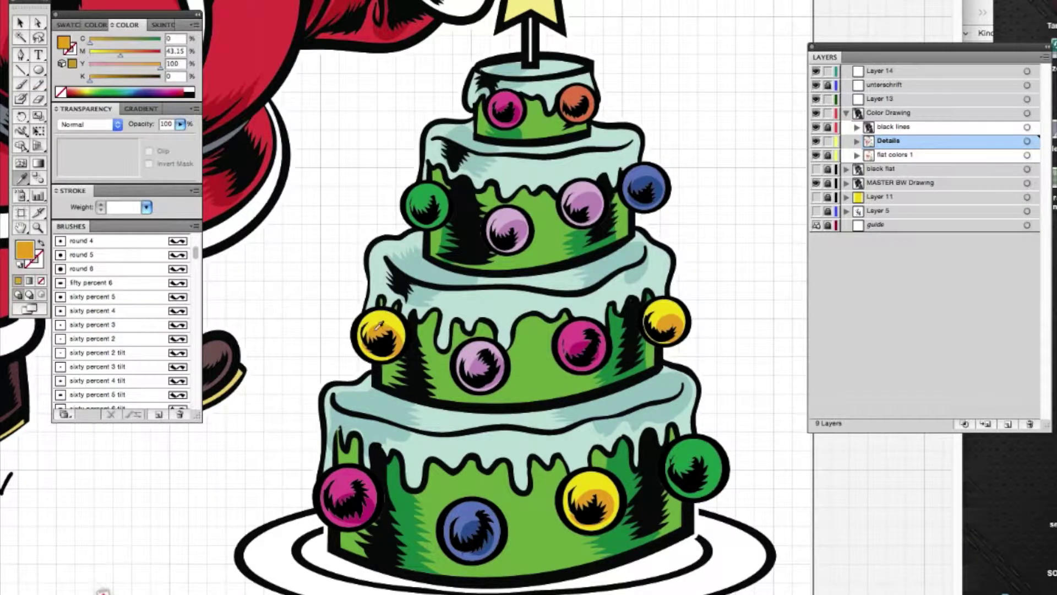
{"action": "key", "text": "n"}
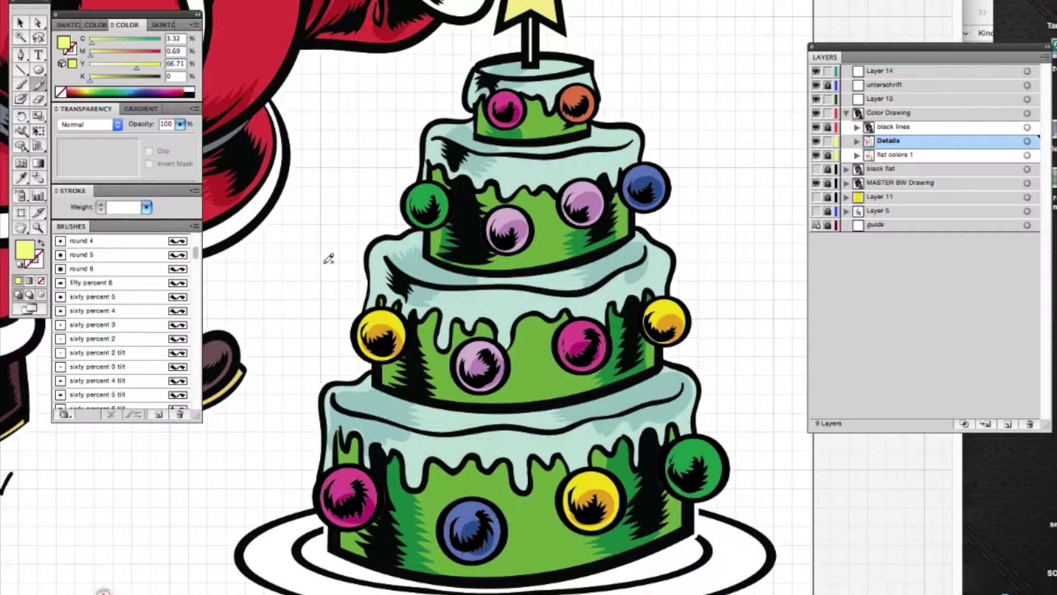
{"action": "double_click", "coordinate": [24, 249]}
{"action": "left_click", "coordinate": [457, 119]}
{"action": "key", "text": "Return"}
Step: Draw pale yellow highlights on the magenta, blue, yellow, purple and green ornaments
{"action": "left_click_drag", "start_coordinate": [346, 477], "coordinate": [338, 485]}
{"action": "left_click_drag", "start_coordinate": [465, 509], "coordinate": [457, 524]}
{"action": "left_click_drag", "start_coordinate": [585, 477], "coordinate": [577, 490]}
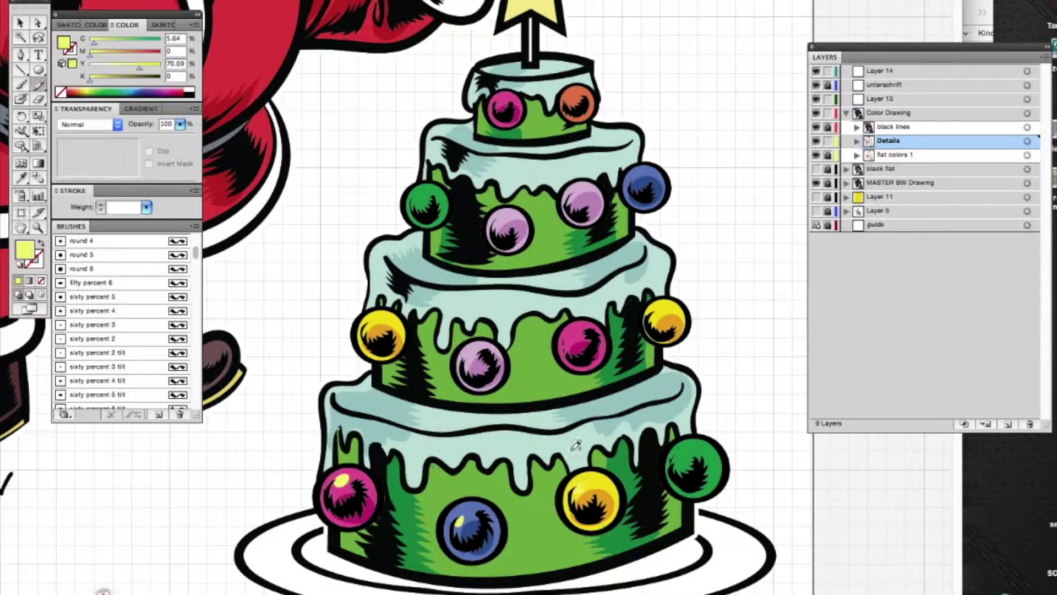
{"action": "left_click_drag", "start_coordinate": [662, 306], "coordinate": [657, 313]}
{"action": "left_click_drag", "start_coordinate": [572, 331], "coordinate": [567, 339]}
{"action": "left_click_drag", "start_coordinate": [477, 346], "coordinate": [469, 355]}
{"action": "left_click_drag", "start_coordinate": [504, 215], "coordinate": [498, 222]}
{"action": "left_click_drag", "start_coordinate": [425, 189], "coordinate": [418, 196]}
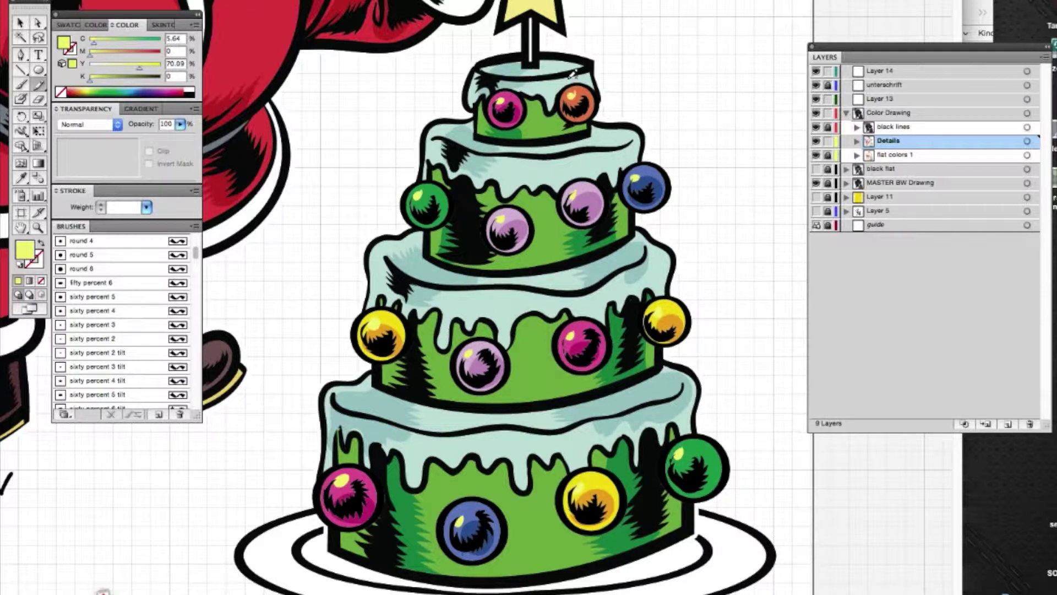
Step: Highlight the left edges of the bottom, middle, second and top cake tiers
{"action": "left_click_drag", "start_coordinate": [346, 528], "coordinate": [336, 550]}
{"action": "left_click_drag", "start_coordinate": [347, 434], "coordinate": [343, 459]}
{"action": "left_click_drag", "start_coordinate": [399, 356], "coordinate": [385, 386]}
{"action": "mouse_move", "coordinate": [430, 234]}
{"action": "left_mouse_down"}
{"action": "mouse_move", "coordinate": [435, 251]}
{"action": "mouse_move", "coordinate": [432, 221]}
{"action": "left_mouse_up"}
{"action": "left_click_drag", "start_coordinate": [443, 157], "coordinate": [440, 180]}
{"action": "left_click_drag", "start_coordinate": [485, 107], "coordinate": [487, 134]}
Step: Add further highlights to the remaining ornaments on every tier
{"action": "mouse_move", "coordinate": [412, 190]}
{"action": "left_mouse_down"}
{"action": "mouse_move", "coordinate": [409, 215]}
{"action": "mouse_move", "coordinate": [421, 230]}
{"action": "left_mouse_up"}
{"action": "left_click_drag", "start_coordinate": [368, 344], "coordinate": [376, 348]}
{"action": "left_click_drag", "start_coordinate": [333, 479], "coordinate": [333, 523]}
{"action": "left_click_drag", "start_coordinate": [436, 559], "coordinate": [462, 521]}
{"action": "left_click_drag", "start_coordinate": [575, 468], "coordinate": [576, 523]}
{"action": "left_click_drag", "start_coordinate": [673, 465], "coordinate": [685, 492]}
{"action": "left_click_drag", "start_coordinate": [580, 208], "coordinate": [567, 223]}
{"action": "left_click_drag", "start_coordinate": [504, 223], "coordinate": [496, 231]}
{"action": "left_click_drag", "start_coordinate": [633, 175], "coordinate": [628, 204]}
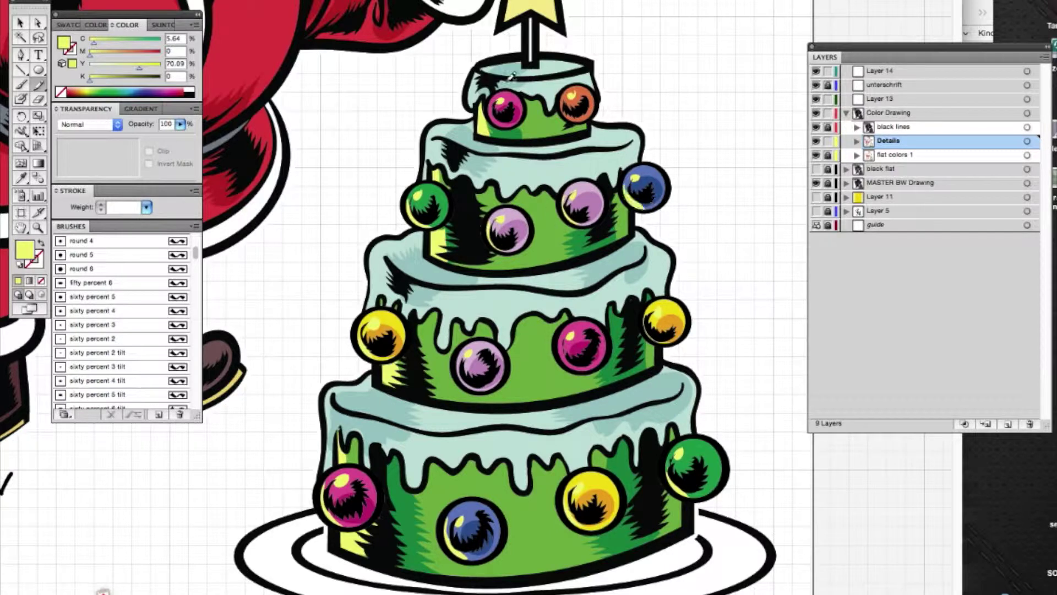
{"action": "left_click_drag", "start_coordinate": [495, 108], "coordinate": [492, 124]}
{"action": "left_click_drag", "start_coordinate": [573, 99], "coordinate": [564, 118]}
Step: Highlight the tier rims, from the top tier near the star's stick down to the lower tier
{"action": "scroll", "coordinate": [417, 421], "scroll_direction": "up", "scroll_amount": 3}
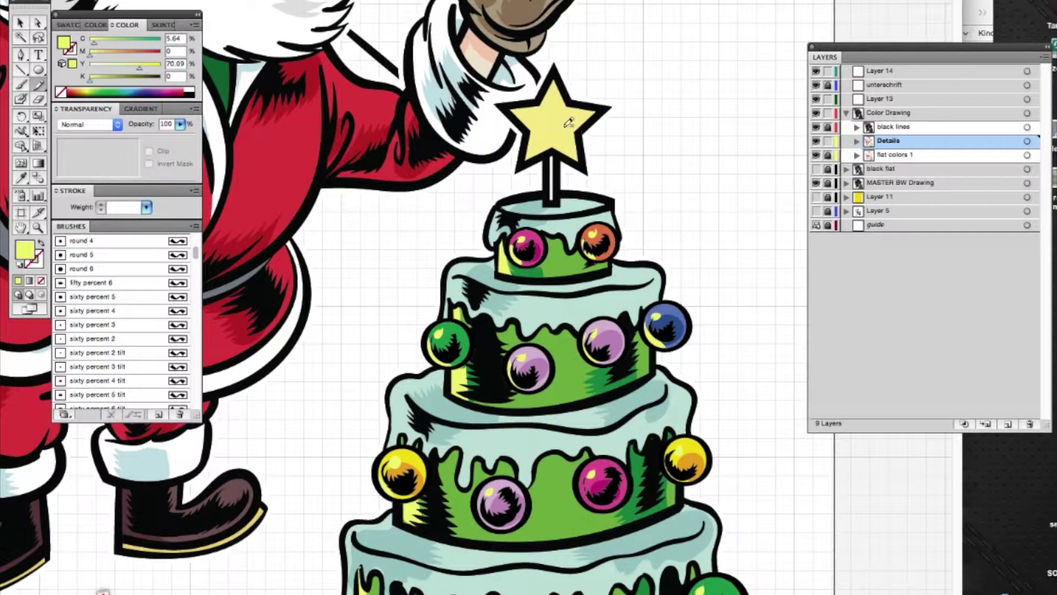
{"action": "mouse_move", "coordinate": [481, 233]}
{"action": "left_mouse_down"}
{"action": "mouse_move", "coordinate": [499, 205]}
{"action": "mouse_move", "coordinate": [542, 193]}
{"action": "left_mouse_up"}
{"action": "mouse_move", "coordinate": [452, 289]}
{"action": "left_mouse_down"}
{"action": "mouse_move", "coordinate": [460, 280]}
{"action": "mouse_move", "coordinate": [487, 298]}
{"action": "mouse_move", "coordinate": [447, 298]}
{"action": "left_mouse_up"}
{"action": "left_click_drag", "start_coordinate": [397, 408], "coordinate": [440, 373]}
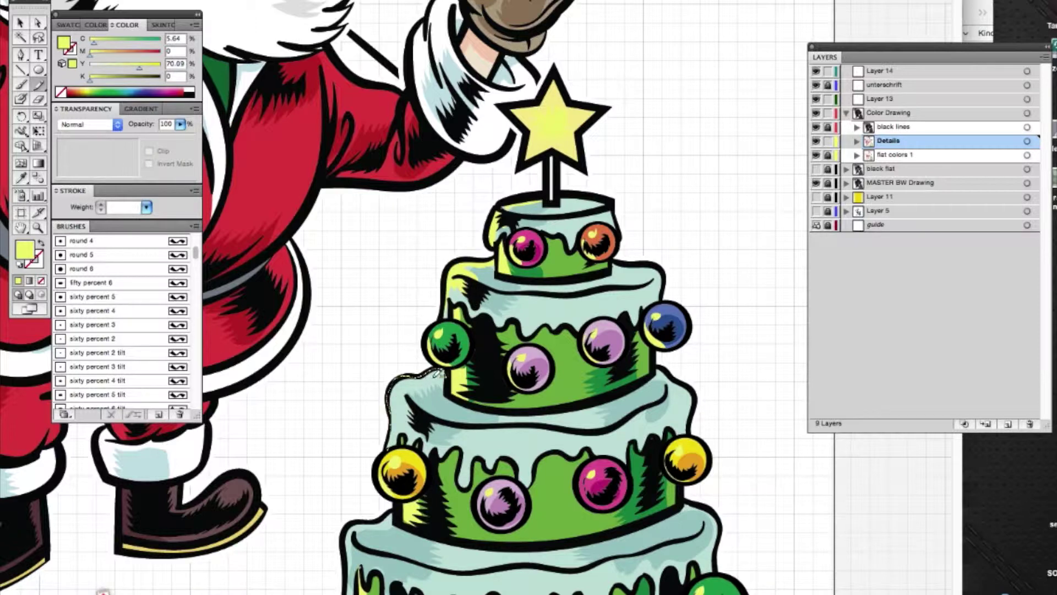
{"action": "left_click_drag", "start_coordinate": [401, 438], "coordinate": [395, 439]}
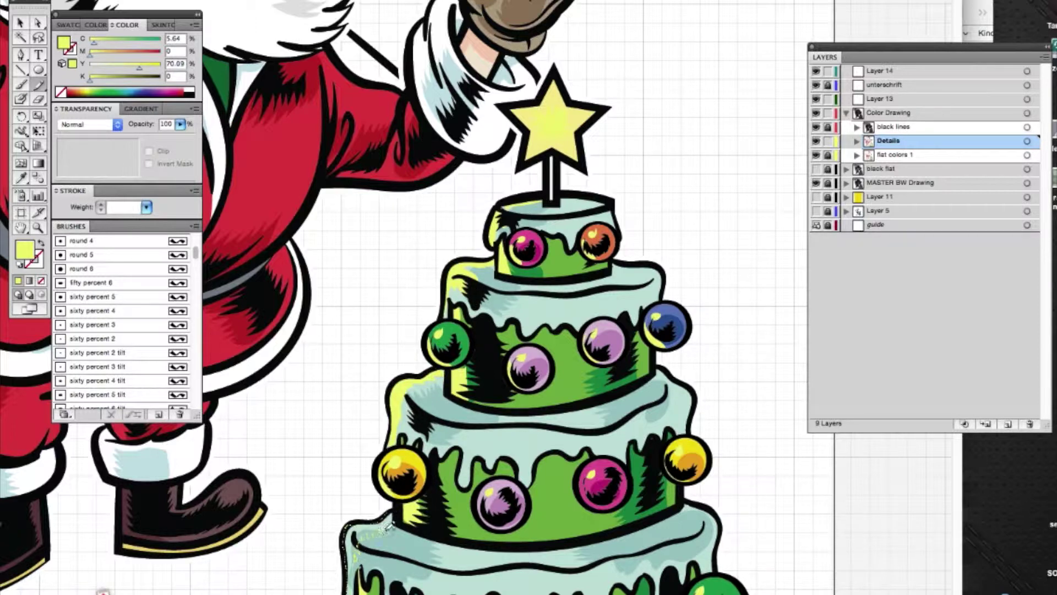
{"action": "left_click_drag", "start_coordinate": [387, 526], "coordinate": [390, 524]}
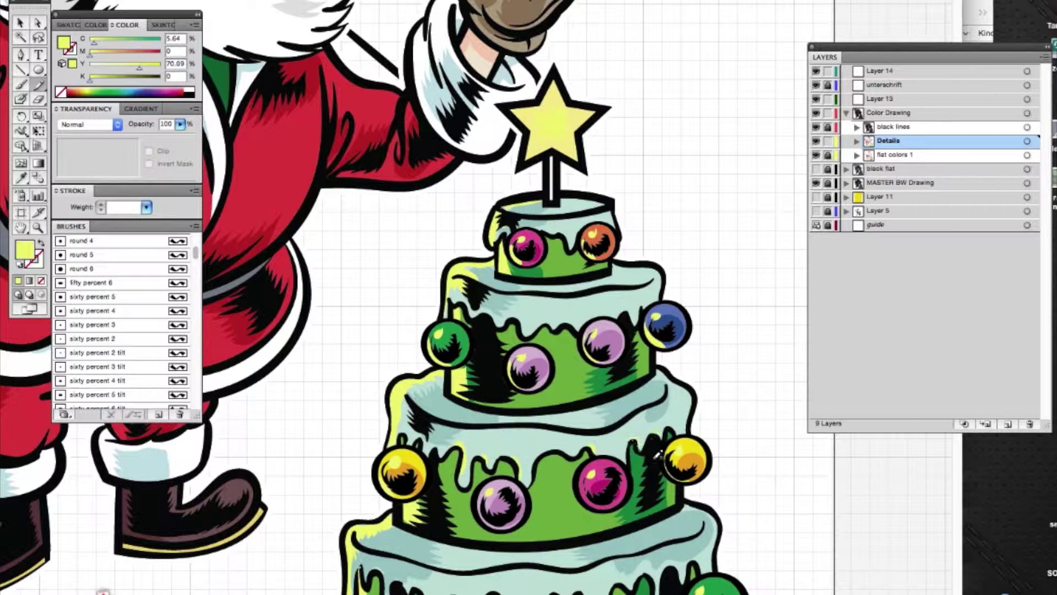
{"action": "left_click_drag", "start_coordinate": [557, 419], "coordinate": [591, 416]}
{"action": "left_click_drag", "start_coordinate": [555, 208], "coordinate": [576, 207]}
{"action": "left_click_drag", "start_coordinate": [544, 548], "coordinate": [600, 551]}
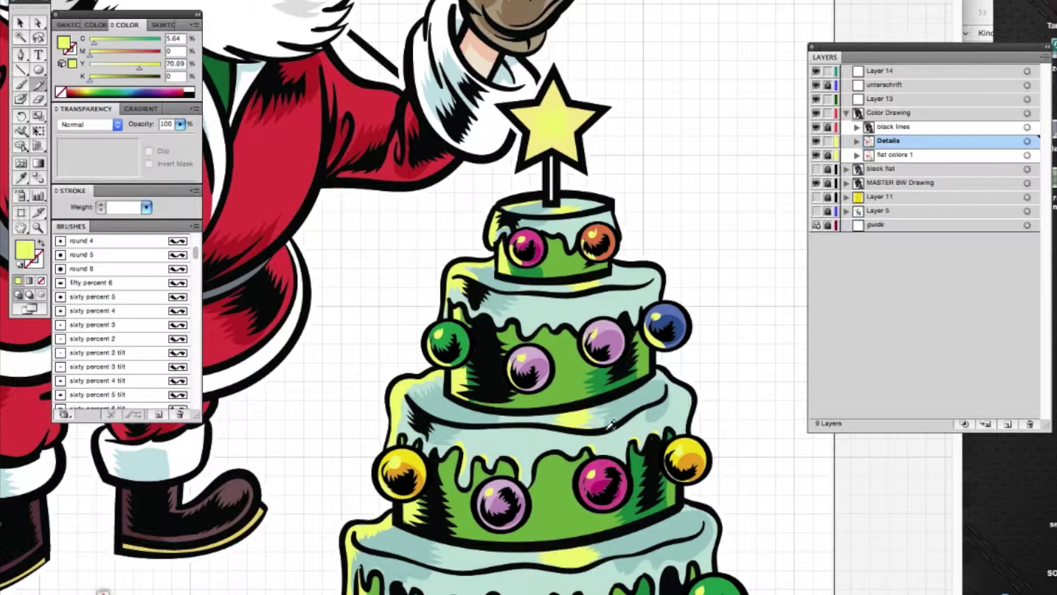
Step: Add long highlights along the lower tier's rim and the plate's inner rim
{"action": "scroll", "coordinate": [588, 474], "scroll_direction": "down", "scroll_amount": 2}
{"action": "scroll", "coordinate": [588, 475], "scroll_direction": "right", "scroll_amount": 2}
{"action": "left_click_drag", "start_coordinate": [559, 510], "coordinate": [364, 519]}
{"action": "left_click_drag", "start_coordinate": [553, 376], "coordinate": [422, 381]}
{"action": "scroll", "coordinate": [330, 357], "scroll_direction": "down", "scroll_amount": 5}
{"action": "scroll", "coordinate": [330, 358], "scroll_direction": "left", "scroll_amount": 1}
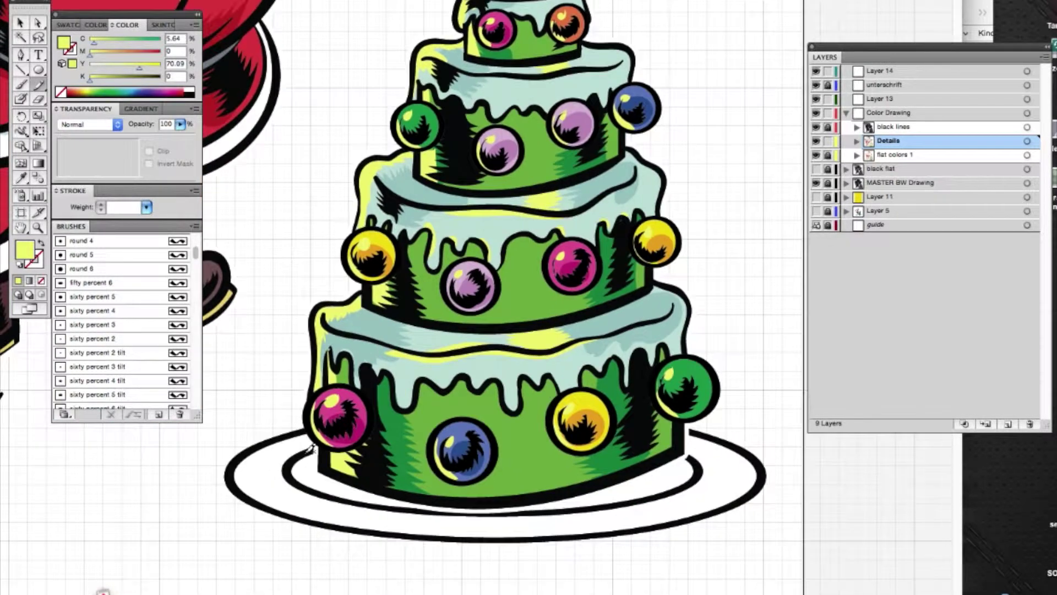
{"action": "left_click_drag", "start_coordinate": [401, 498], "coordinate": [386, 515]}
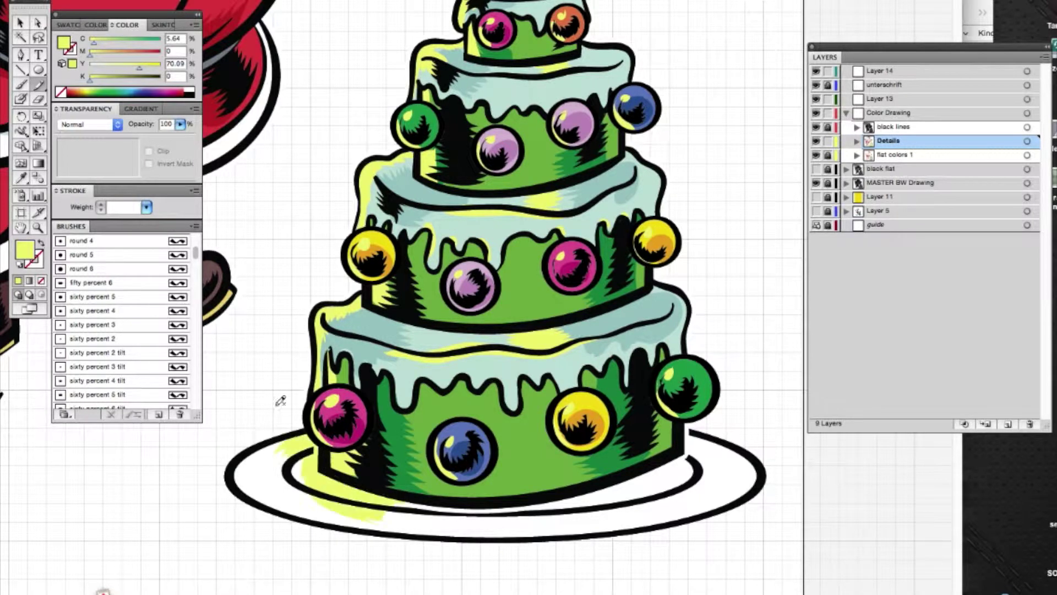
{"action": "mouse_move", "coordinate": [639, 477]}
{"action": "left_mouse_down"}
{"action": "mouse_move", "coordinate": [518, 499]}
{"action": "mouse_move", "coordinate": [407, 495]}
{"action": "left_mouse_up"}
{"action": "left_click_drag", "start_coordinate": [689, 448], "coordinate": [706, 442]}
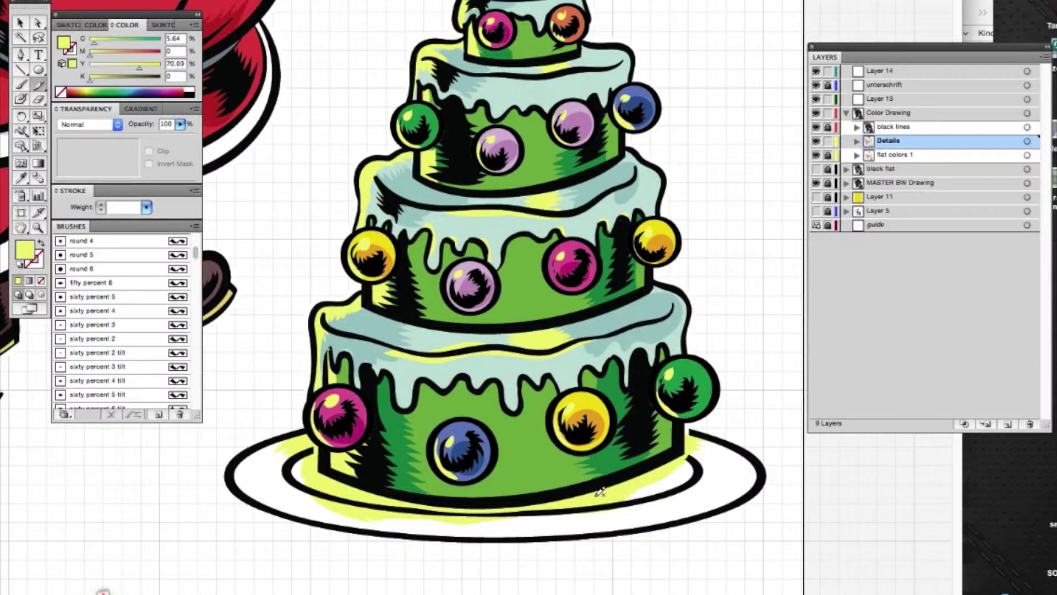
{"action": "left_click_drag", "start_coordinate": [266, 467], "coordinate": [251, 493]}
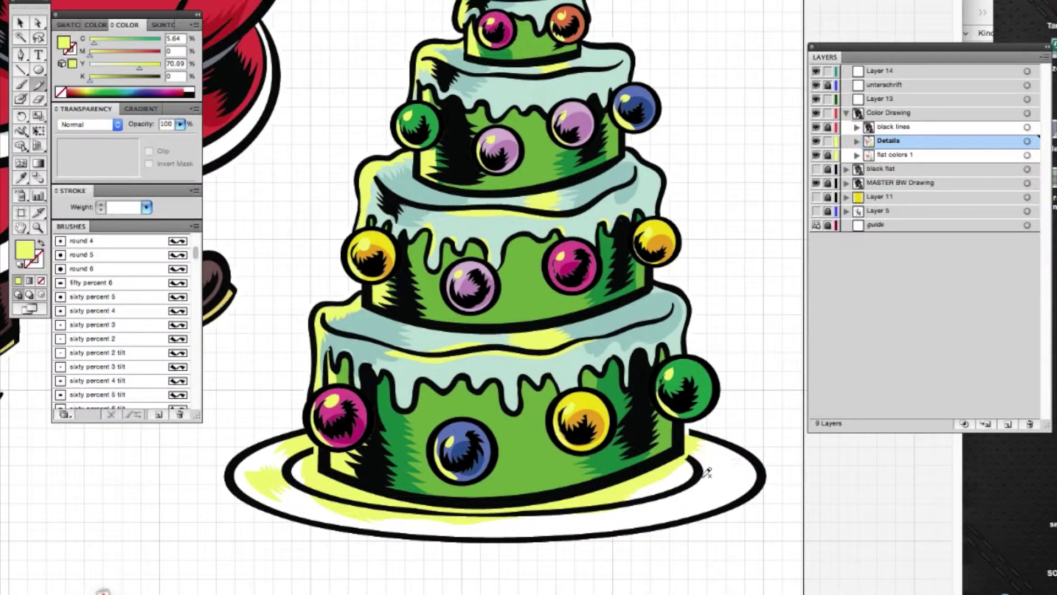
{"action": "left_click_drag", "start_coordinate": [381, 258], "coordinate": [393, 445]}
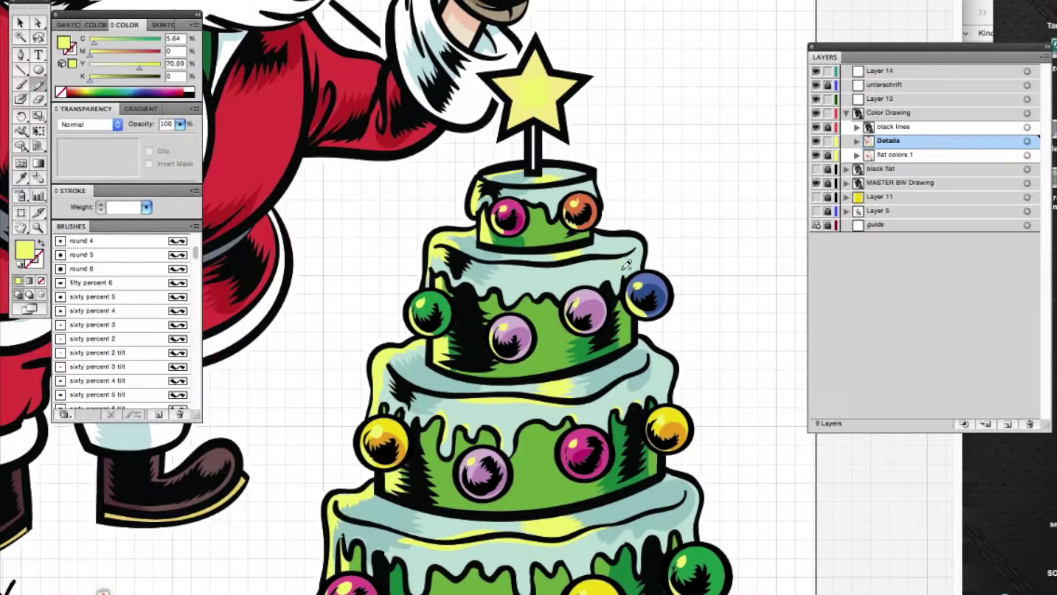
{"action": "key", "text": "ctrl+minus"}
{"action": "key", "text": "ctrl+minus"}
{"action": "key", "text": "ctrl+minus"}
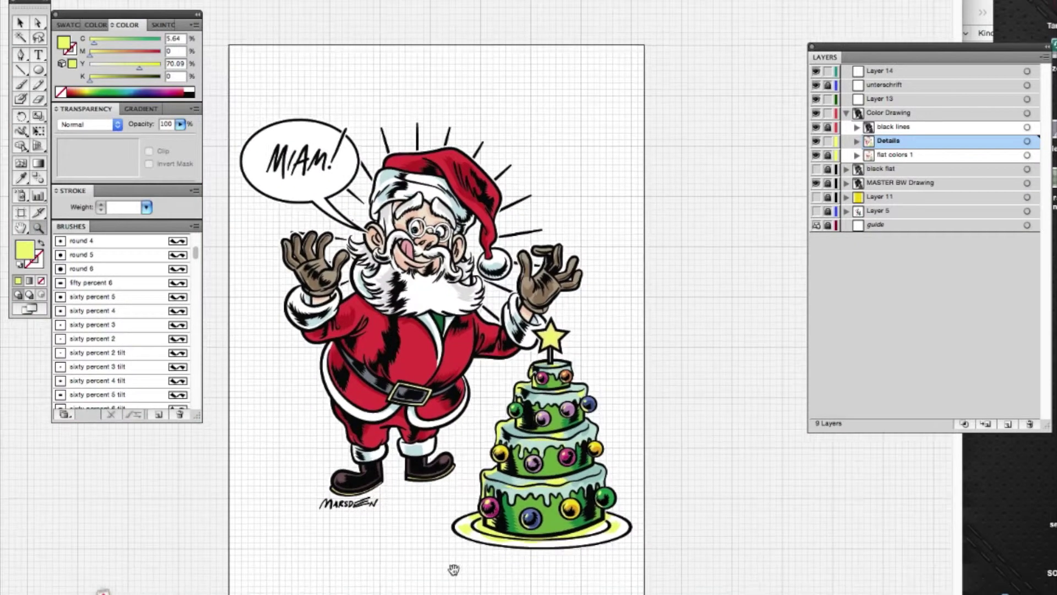
Step: Highlight Santa's boot toes, boot shafts and cuffs, and the left trouser leg
{"action": "key", "text": "ctrl+equal"}
{"action": "key", "text": "ctrl+equal"}
{"action": "key", "text": "ctrl+equal"}
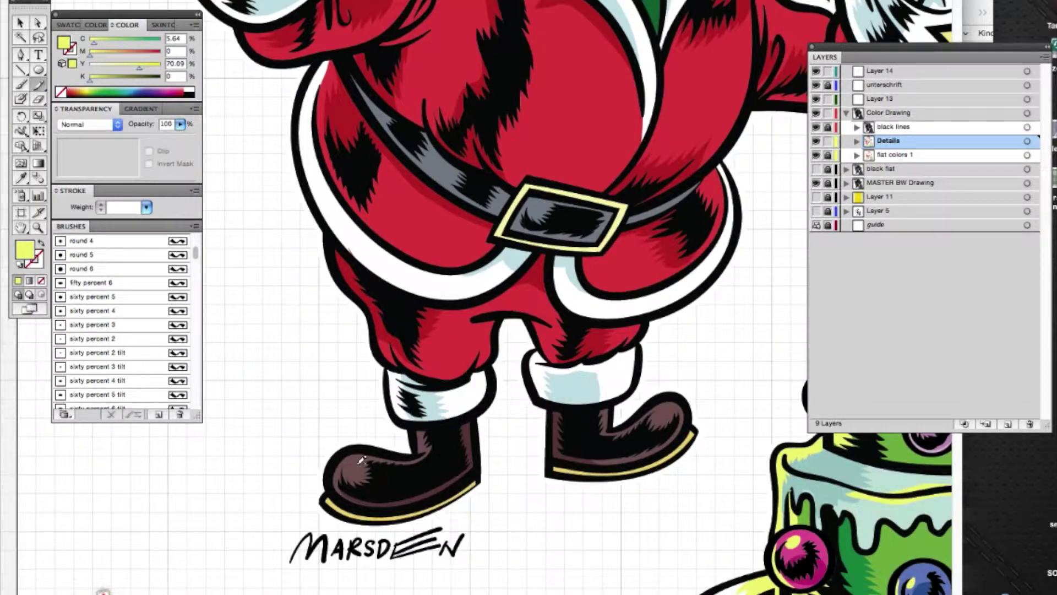
{"action": "left_click_drag", "start_coordinate": [364, 460], "coordinate": [361, 461]}
{"action": "mouse_move", "coordinate": [670, 418]}
{"action": "left_mouse_down"}
{"action": "mouse_move", "coordinate": [674, 409]}
{"action": "mouse_move", "coordinate": [669, 418]}
{"action": "left_mouse_up"}
{"action": "left_click_drag", "start_coordinate": [469, 418], "coordinate": [432, 435]}
{"action": "left_click_drag", "start_coordinate": [486, 360], "coordinate": [485, 366]}
{"action": "mouse_move", "coordinate": [641, 374]}
{"action": "left_mouse_down"}
{"action": "mouse_move", "coordinate": [634, 326]}
{"action": "mouse_move", "coordinate": [627, 336]}
{"action": "left_mouse_up"}
{"action": "left_click_drag", "start_coordinate": [471, 368], "coordinate": [502, 312]}
Step: Highlight the belt buckle, both sides of the belt and the coat's right edge
{"action": "left_click_drag", "start_coordinate": [545, 215], "coordinate": [530, 211]}
{"action": "left_click_drag", "start_coordinate": [656, 212], "coordinate": [686, 193]}
{"action": "left_click_drag", "start_coordinate": [445, 176], "coordinate": [478, 177]}
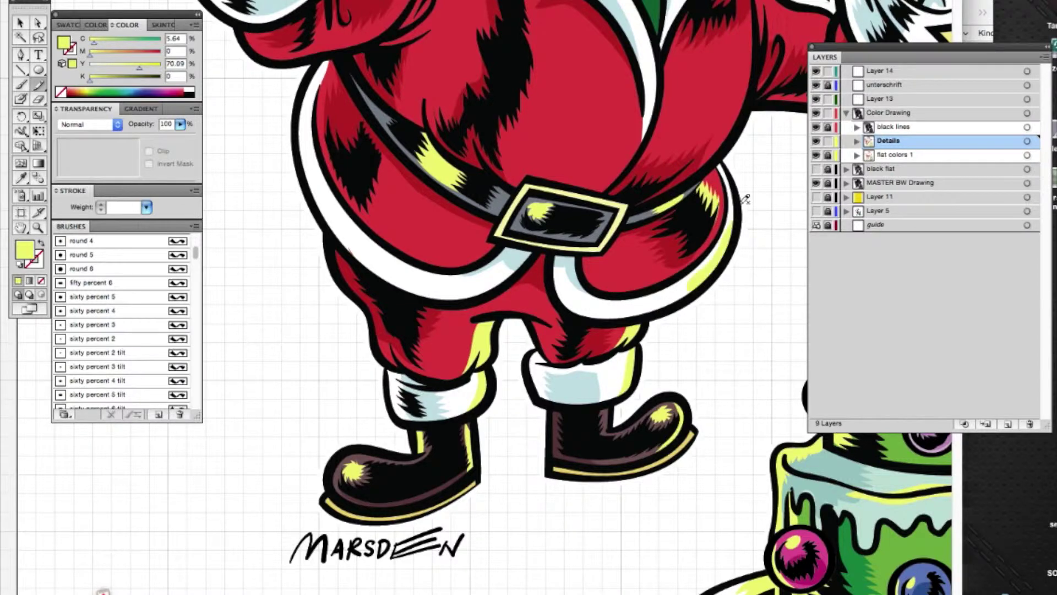
{"action": "left_click_drag", "start_coordinate": [503, 115], "coordinate": [366, 379]}
{"action": "mouse_move", "coordinate": [551, 424]}
{"action": "left_mouse_down"}
{"action": "mouse_move", "coordinate": [570, 422]}
{"action": "mouse_move", "coordinate": [614, 259]}
{"action": "mouse_move", "coordinate": [587, 385]}
{"action": "mouse_move", "coordinate": [498, 468]}
{"action": "left_mouse_up"}
Step: Highlight the sleeve's lower edge, the sleeve cuff and the glove's lower edge
{"action": "left_click_drag", "start_coordinate": [462, 346], "coordinate": [319, 337]}
{"action": "mouse_move", "coordinate": [497, 344]}
{"action": "left_mouse_down"}
{"action": "mouse_move", "coordinate": [587, 320]}
{"action": "mouse_move", "coordinate": [484, 357]}
{"action": "mouse_move", "coordinate": [491, 349]}
{"action": "left_mouse_up"}
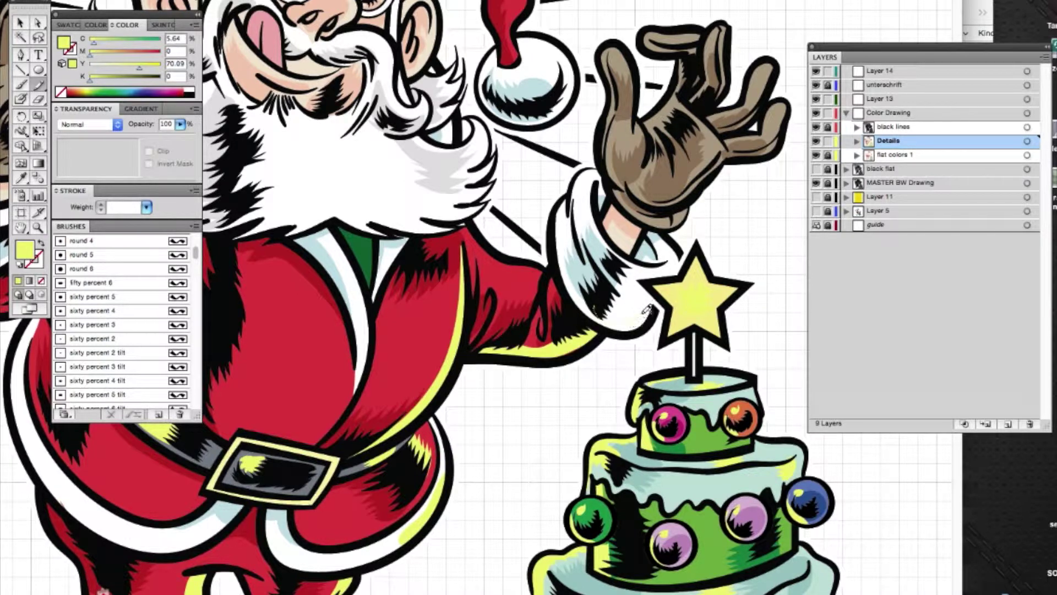
{"action": "left_click_drag", "start_coordinate": [664, 275], "coordinate": [601, 330]}
{"action": "left_click_drag", "start_coordinate": [655, 261], "coordinate": [678, 259]}
{"action": "left_click_drag", "start_coordinate": [718, 160], "coordinate": [655, 203]}
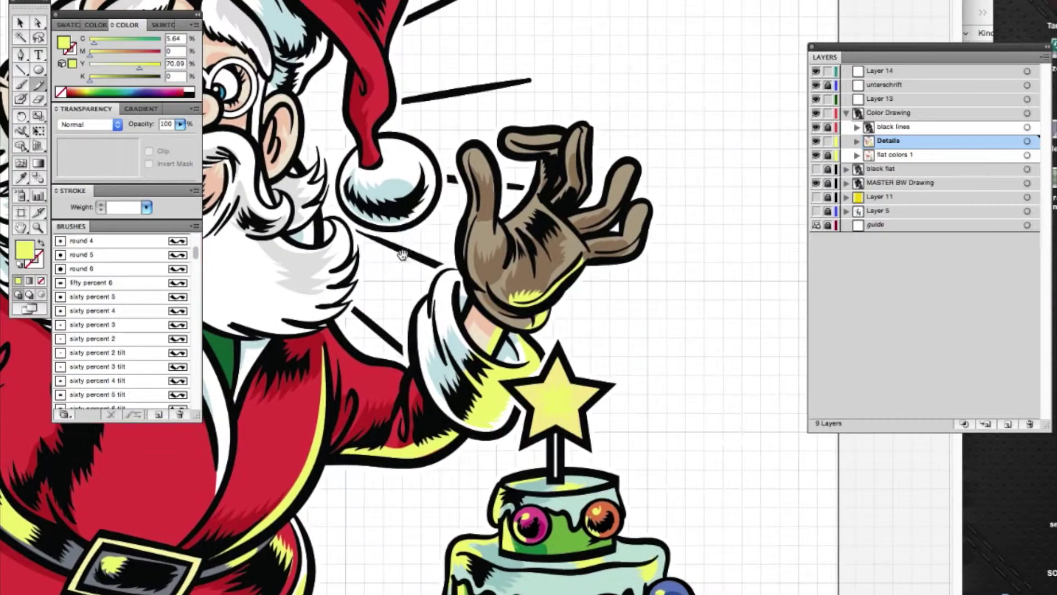
Step: Paint highlights across the sleeve and along the glove cuff's edges and top
{"action": "mouse_move", "coordinate": [728, 151]}
{"action": "left_mouse_down"}
{"action": "mouse_move", "coordinate": [584, 259]}
{"action": "mouse_move", "coordinate": [606, 217]}
{"action": "mouse_move", "coordinate": [628, 209]}
{"action": "left_mouse_up"}
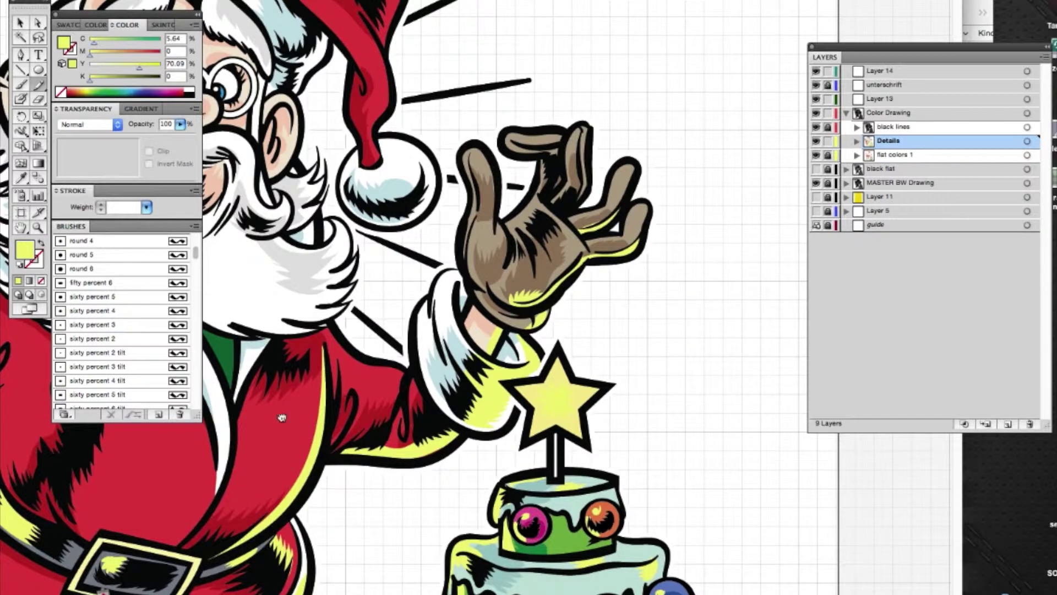
{"action": "scroll", "coordinate": [281, 417], "scroll_direction": "down", "scroll_amount": 3}
{"action": "scroll", "coordinate": [407, 400], "scroll_direction": "up", "scroll_amount": 4}
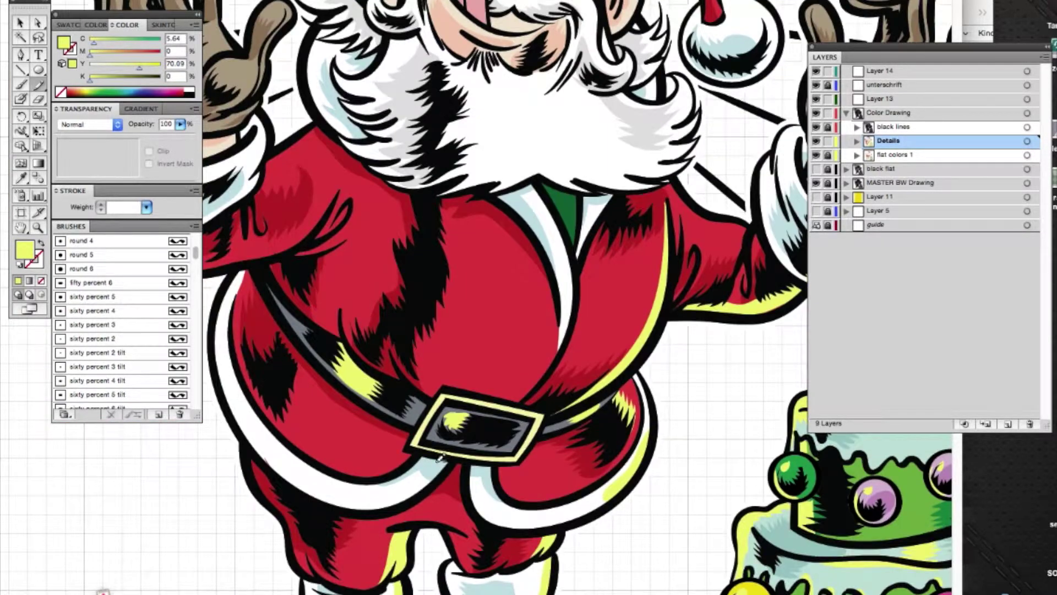
{"action": "left_click_drag", "start_coordinate": [274, 451], "coordinate": [343, 504]}
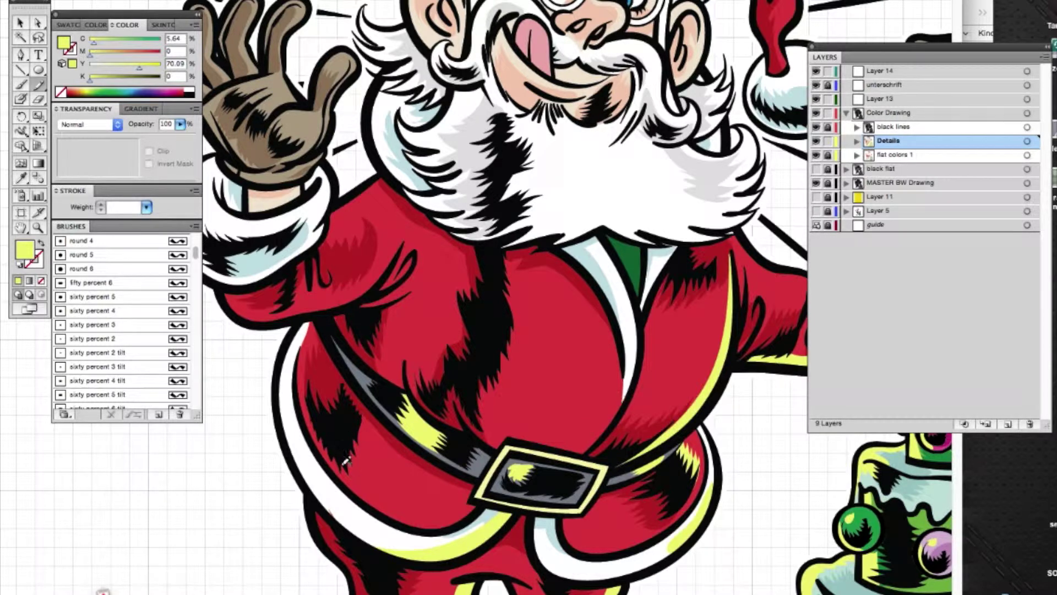
{"action": "scroll", "coordinate": [375, 441], "scroll_direction": "up", "scroll_amount": 5}
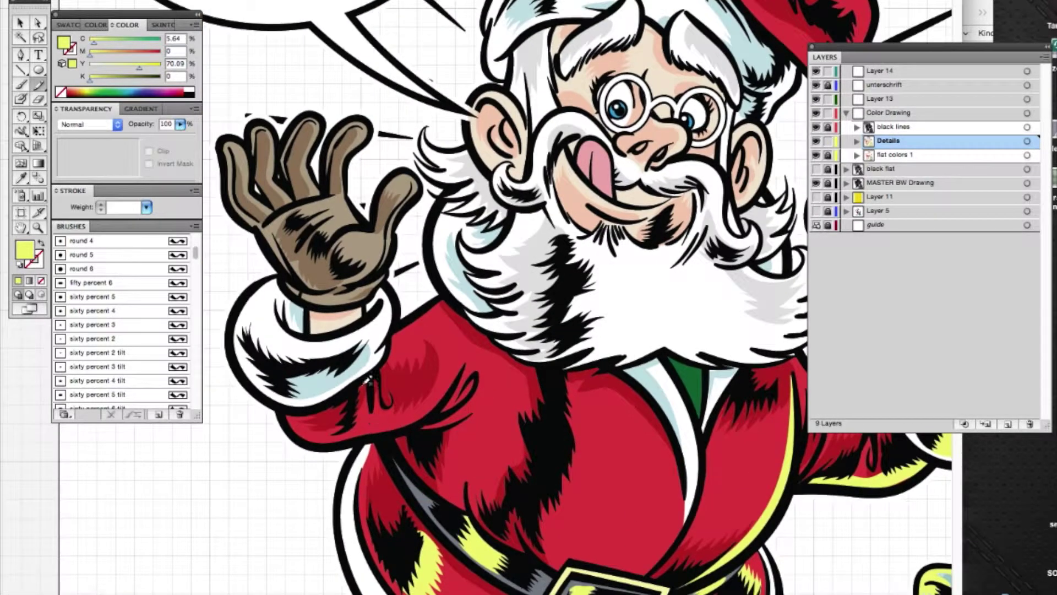
{"action": "left_click_drag", "start_coordinate": [325, 441], "coordinate": [443, 385]}
{"action": "left_click_drag", "start_coordinate": [284, 396], "coordinate": [282, 398]}
{"action": "mouse_move", "coordinate": [385, 275]}
{"action": "left_mouse_down"}
{"action": "mouse_move", "coordinate": [335, 263]}
{"action": "mouse_move", "coordinate": [376, 242]}
{"action": "mouse_move", "coordinate": [397, 248]}
{"action": "mouse_move", "coordinate": [417, 172]}
{"action": "left_mouse_up"}
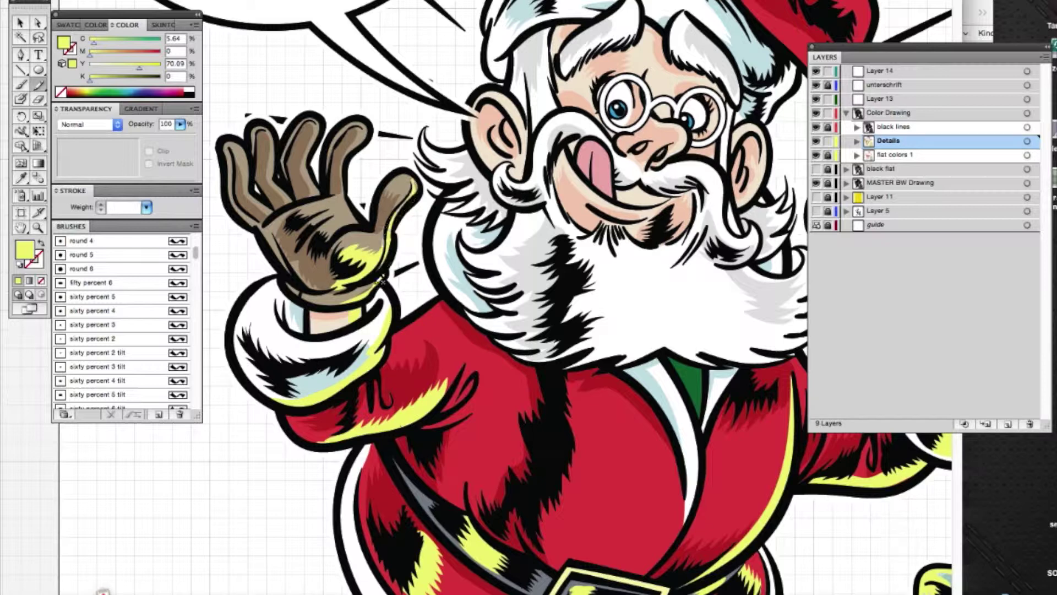
Step: Add yellow highlight strokes along the glove's index finger and other fingers
{"action": "scroll", "coordinate": [270, 347], "scroll_direction": "up", "scroll_amount": 3}
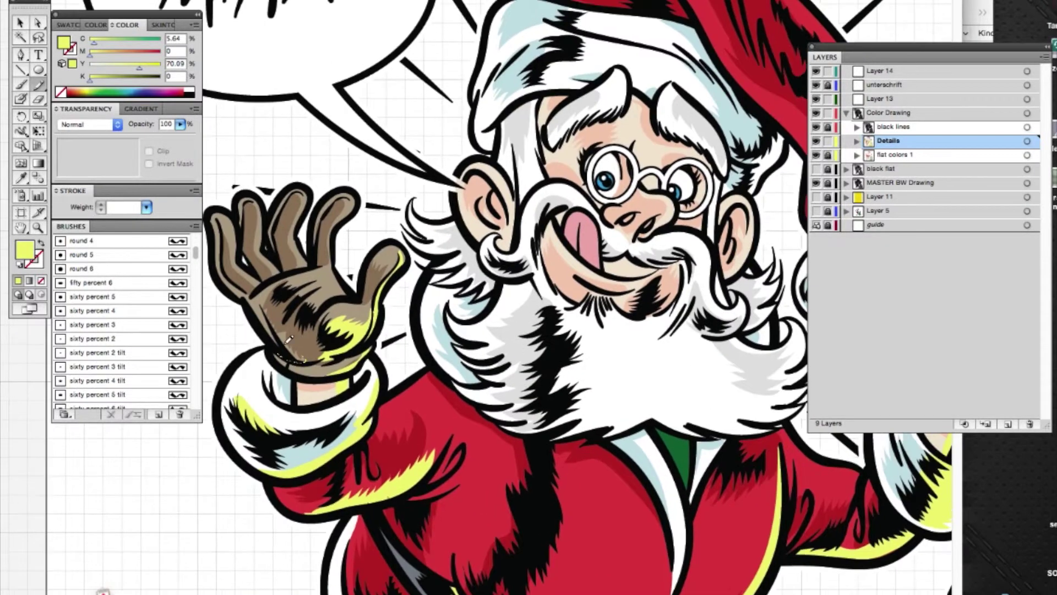
{"action": "mouse_move", "coordinate": [336, 257]}
{"action": "left_mouse_down"}
{"action": "mouse_move", "coordinate": [357, 189]}
{"action": "mouse_move", "coordinate": [300, 286]}
{"action": "left_mouse_up"}
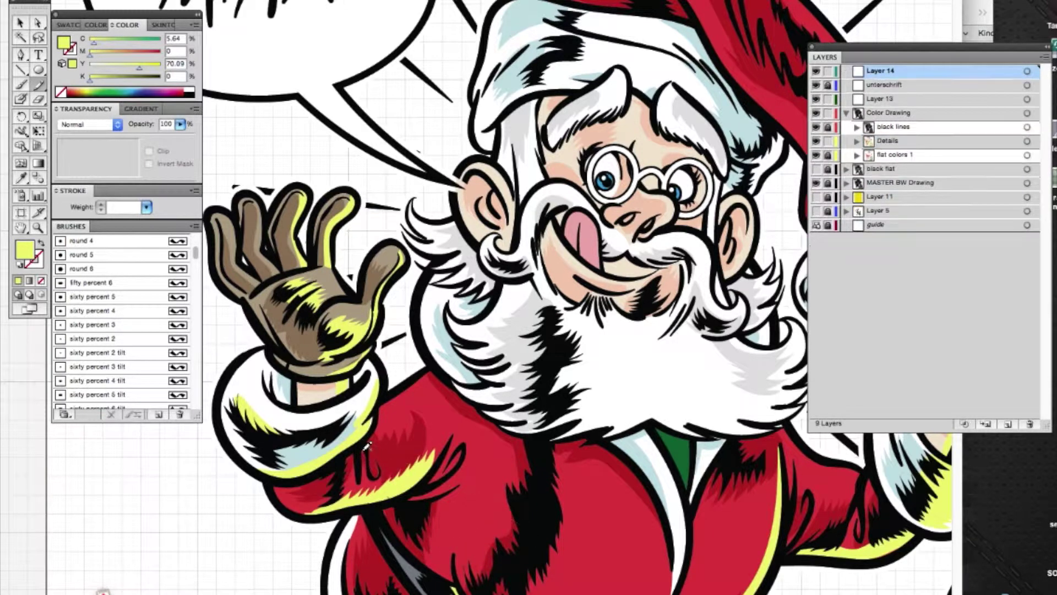
{"action": "scroll", "coordinate": [368, 449], "scroll_direction": "down", "scroll_amount": 3}
{"action": "scroll", "coordinate": [367, 449], "scroll_direction": "right", "scroll_amount": 8}
{"action": "left_click_drag", "start_coordinate": [463, 376], "coordinate": [487, 454]}
Step: Target the Details sublayer and add a tapered black stroke under the beard
{"action": "left_click", "coordinate": [885, 140]}
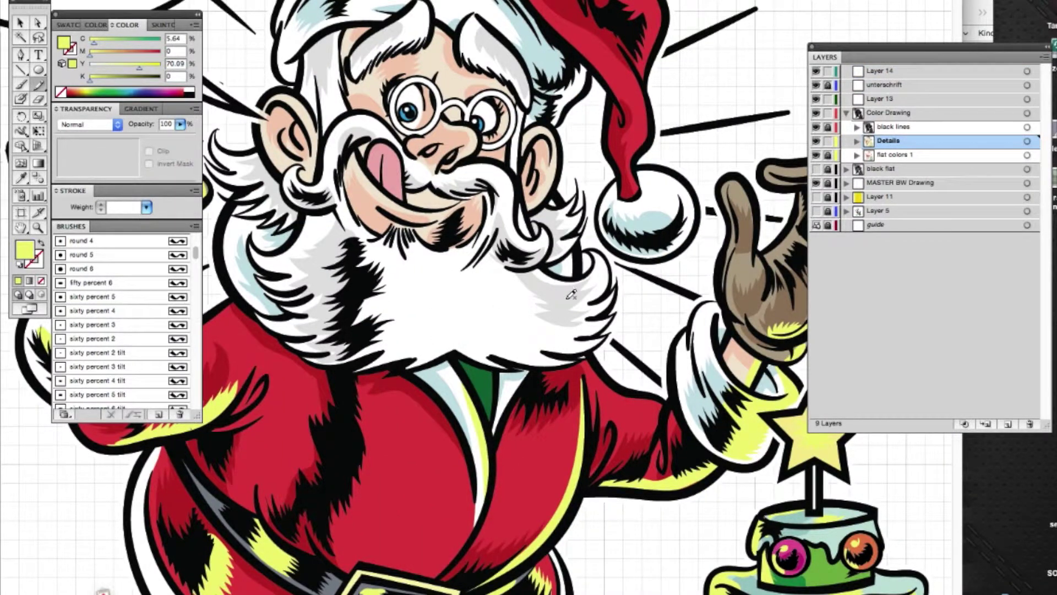
{"action": "scroll", "coordinate": [366, 363], "scroll_direction": "up", "scroll_amount": 2}
{"action": "scroll", "coordinate": [365, 363], "scroll_direction": "right", "scroll_amount": 1}
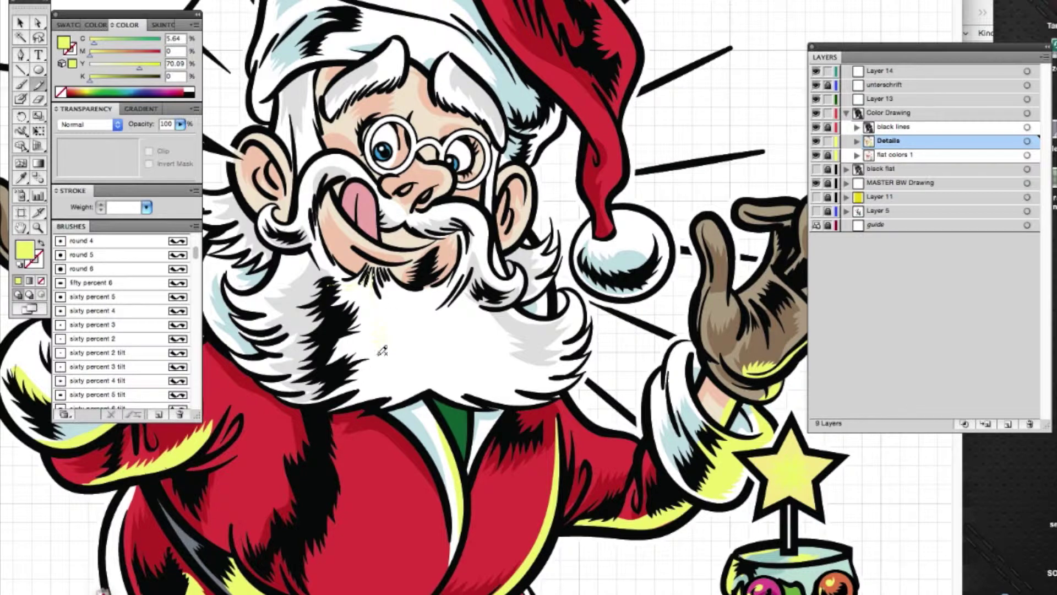
{"action": "mouse_move", "coordinate": [421, 400]}
{"action": "left_mouse_down"}
{"action": "mouse_move", "coordinate": [302, 403]}
{"action": "mouse_move", "coordinate": [330, 353]}
{"action": "left_mouse_up"}
Step: Highlight a beard curl, below the lip, the tongue, under the nose, the eyes and right mustache
{"action": "left_click_drag", "start_coordinate": [467, 291], "coordinate": [504, 299]}
{"action": "left_click_drag", "start_coordinate": [388, 256], "coordinate": [403, 253]}
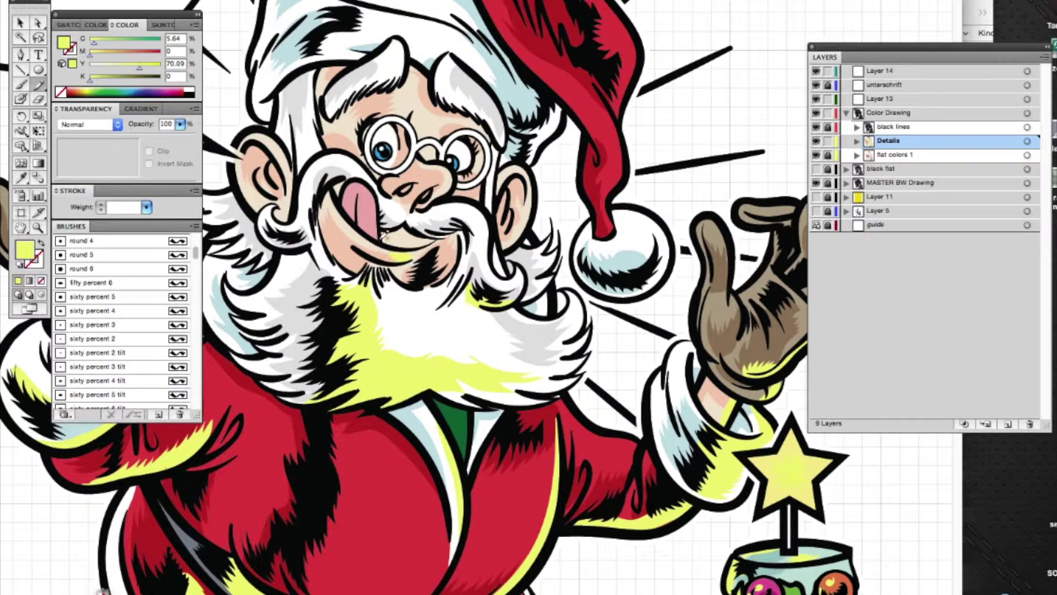
{"action": "left_click_drag", "start_coordinate": [380, 190], "coordinate": [361, 237]}
{"action": "mouse_move", "coordinate": [419, 195]}
{"action": "left_mouse_down"}
{"action": "mouse_move", "coordinate": [452, 176]}
{"action": "mouse_move", "coordinate": [418, 221]}
{"action": "mouse_move", "coordinate": [431, 176]}
{"action": "mouse_move", "coordinate": [457, 166]}
{"action": "left_mouse_up"}
{"action": "left_click_drag", "start_coordinate": [385, 156], "coordinate": [394, 164]}
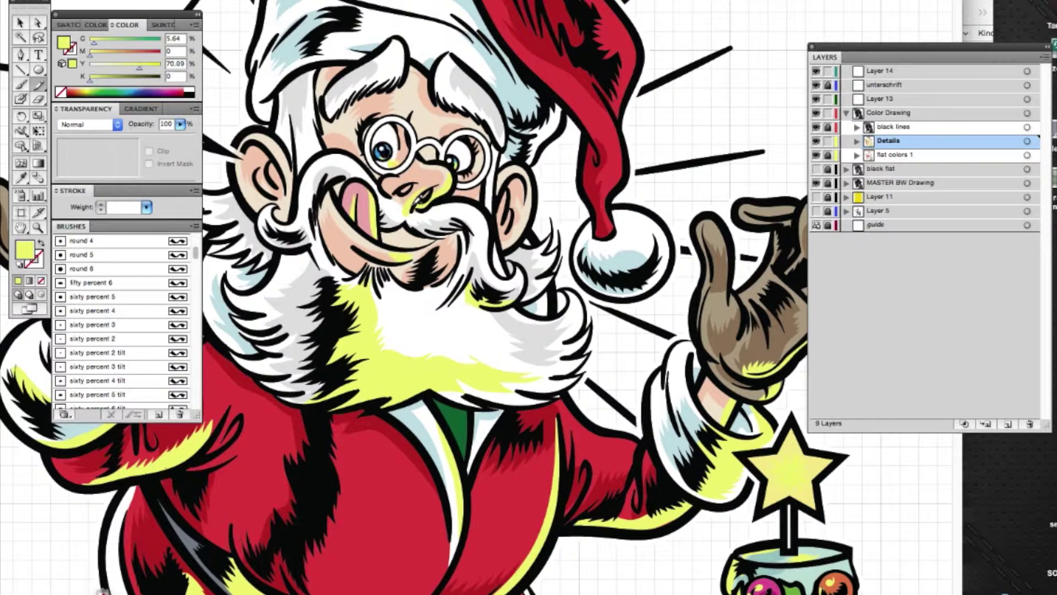
{"action": "left_click_drag", "start_coordinate": [498, 267], "coordinate": [480, 221]}
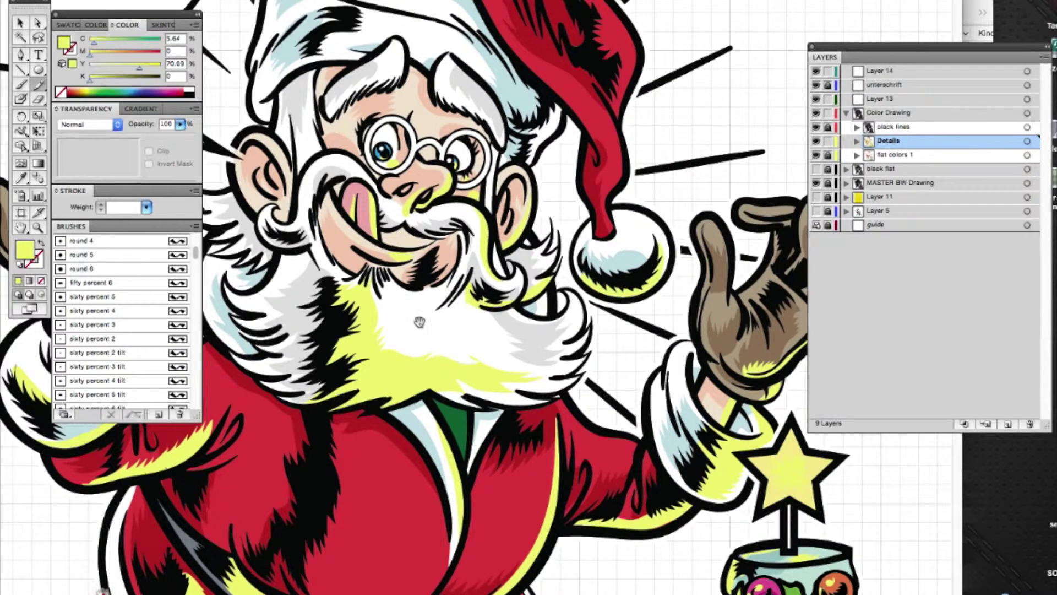
Step: Highlight both eyebrows, the left mustache curl, the beard, left cheek and nose
{"action": "scroll", "coordinate": [605, 276], "scroll_direction": "up", "scroll_amount": 5}
{"action": "left_click_drag", "start_coordinate": [384, 295], "coordinate": [435, 337]}
{"action": "mouse_move", "coordinate": [273, 323]}
{"action": "left_mouse_down"}
{"action": "mouse_move", "coordinate": [338, 260]}
{"action": "mouse_move", "coordinate": [273, 318]}
{"action": "left_mouse_up"}
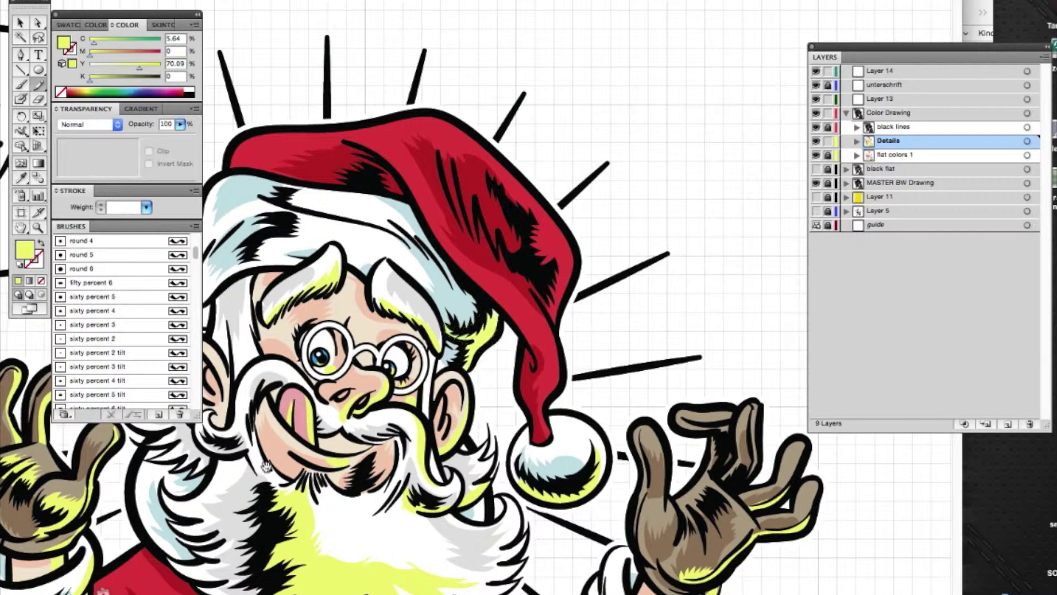
{"action": "scroll", "coordinate": [479, 352], "scroll_direction": "left", "scroll_amount": 4}
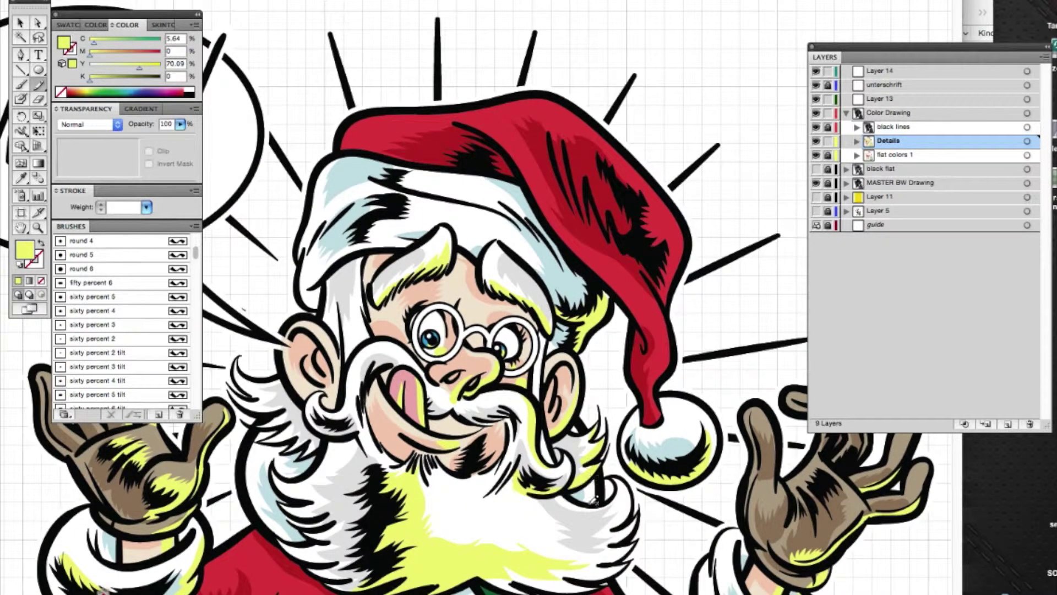
{"action": "left_click_drag", "start_coordinate": [306, 407], "coordinate": [332, 429]}
{"action": "left_click_drag", "start_coordinate": [455, 491], "coordinate": [419, 457]}
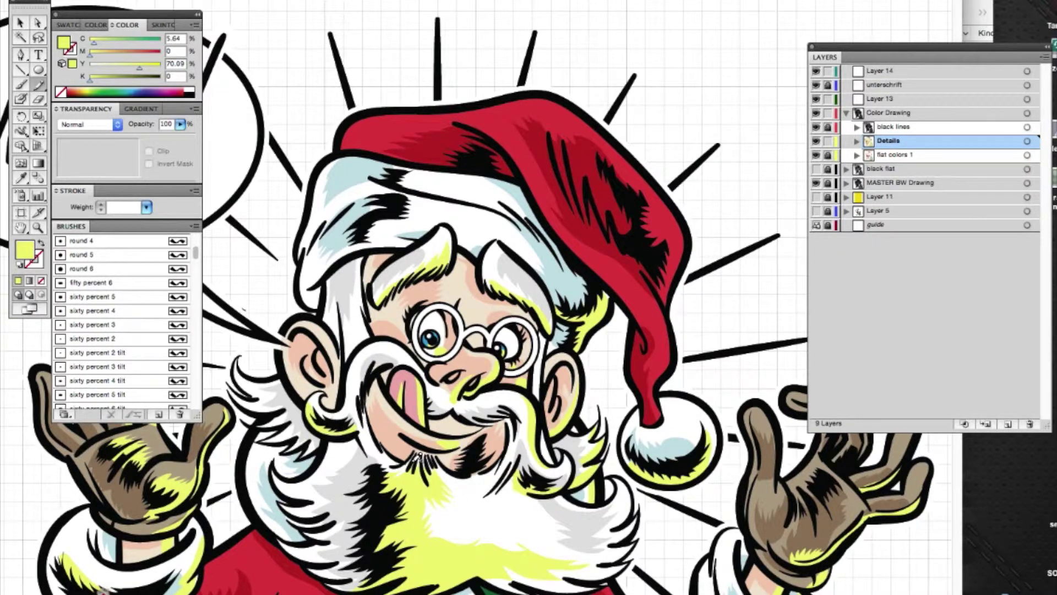
{"action": "left_click", "coordinate": [378, 320]}
{"action": "left_click", "coordinate": [475, 359]}
{"action": "left_click", "coordinate": [467, 247]}
Step: Highlight the hat brim, the hat's right edge and fold, and its white fur
{"action": "left_click_drag", "start_coordinate": [311, 284], "coordinate": [407, 239]}
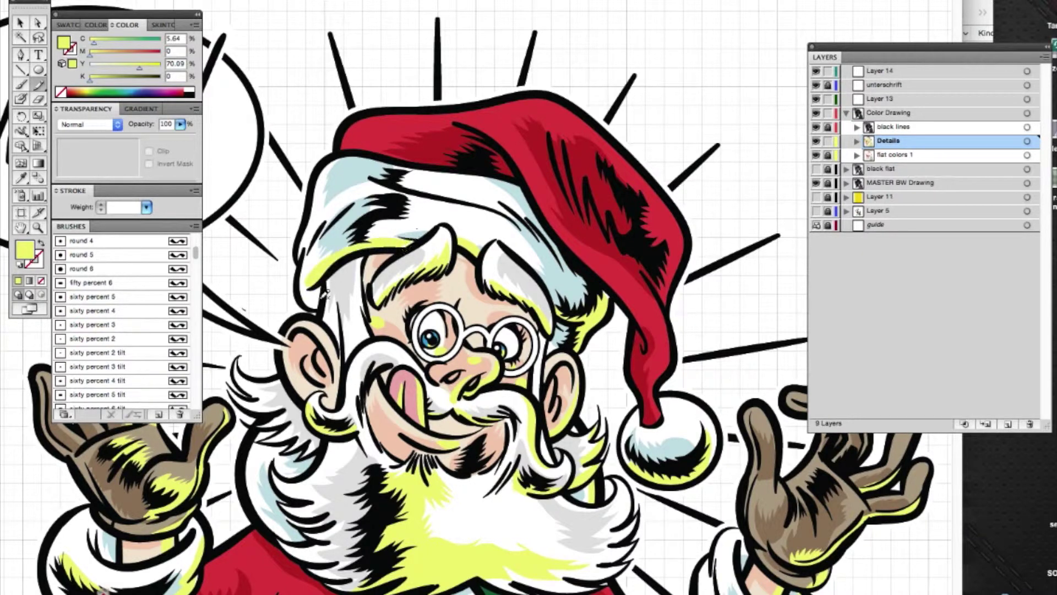
{"action": "mouse_move", "coordinate": [656, 395]}
{"action": "left_mouse_down"}
{"action": "mouse_move", "coordinate": [636, 266]}
{"action": "mouse_move", "coordinate": [661, 296]}
{"action": "mouse_move", "coordinate": [673, 369]}
{"action": "mouse_move", "coordinate": [658, 410]}
{"action": "left_mouse_up"}
{"action": "mouse_move", "coordinate": [668, 234]}
{"action": "left_mouse_down"}
{"action": "mouse_move", "coordinate": [660, 205]}
{"action": "mouse_move", "coordinate": [680, 236]}
{"action": "mouse_move", "coordinate": [673, 290]}
{"action": "left_mouse_up"}
{"action": "left_click_drag", "start_coordinate": [412, 296], "coordinate": [398, 277]}
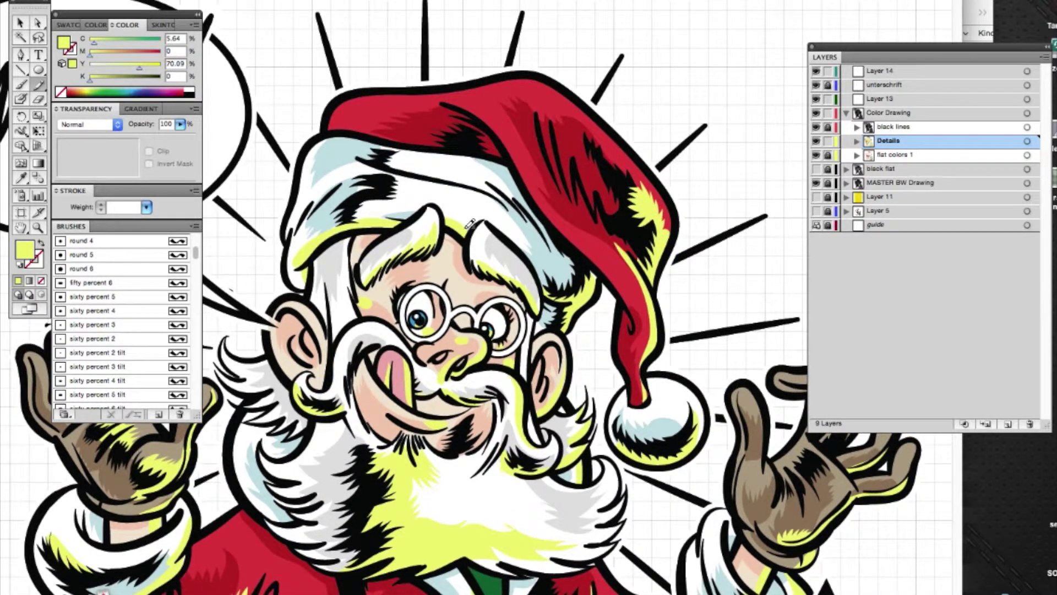
{"action": "mouse_move", "coordinate": [483, 162]}
{"action": "left_mouse_down"}
{"action": "mouse_move", "coordinate": [515, 234]}
{"action": "mouse_move", "coordinate": [482, 220]}
{"action": "left_mouse_up"}
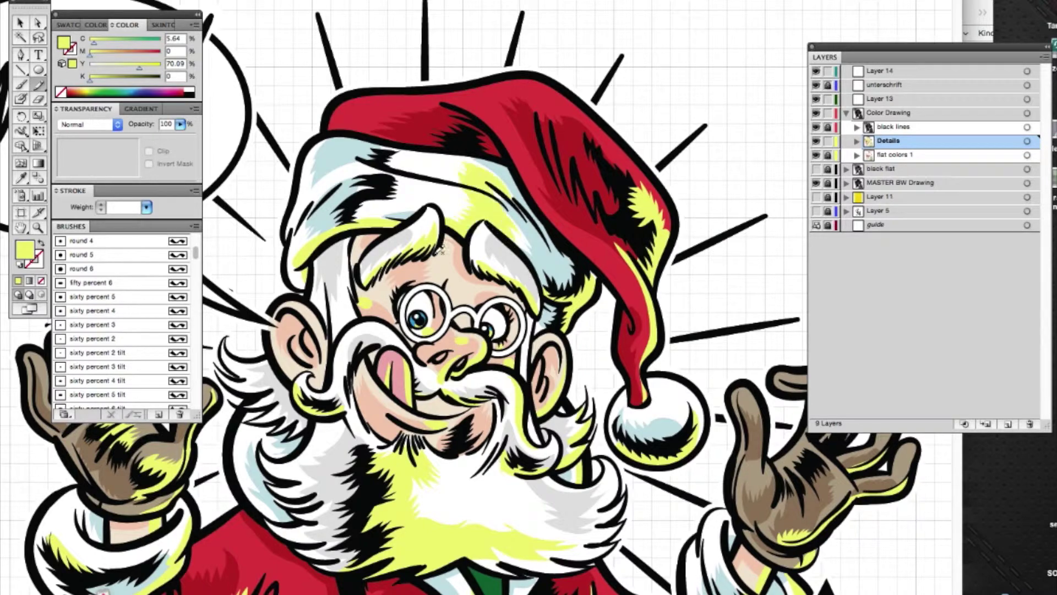
Step: Highlight the right glove's palm and thumb edge, then view the whole artwork
{"action": "scroll", "coordinate": [617, 408], "scroll_direction": "right", "scroll_amount": 5}
{"action": "scroll", "coordinate": [617, 408], "scroll_direction": "down", "scroll_amount": 3}
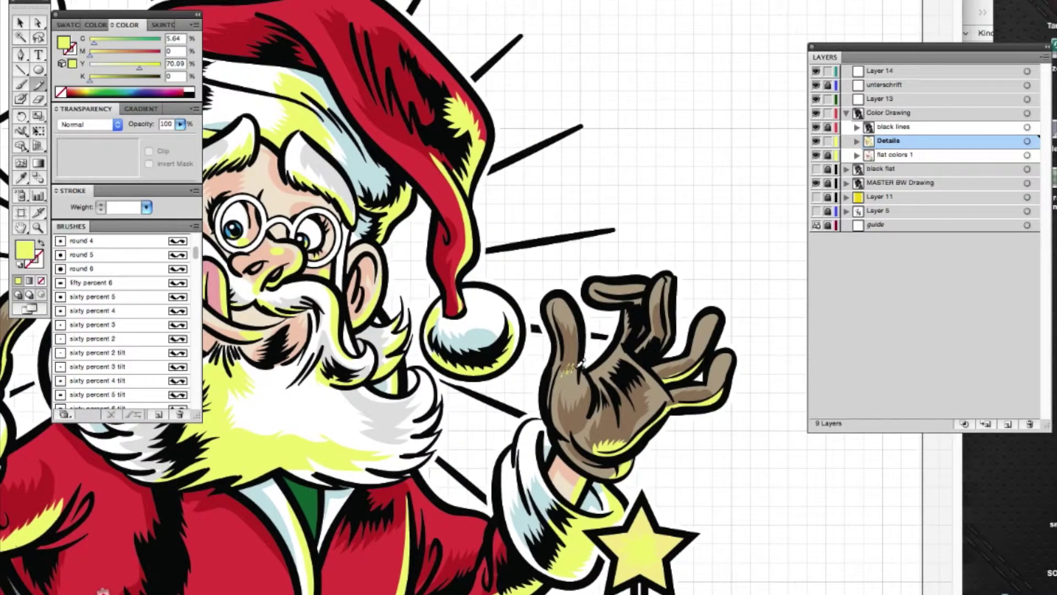
{"action": "left_click_drag", "start_coordinate": [568, 395], "coordinate": [565, 365]}
{"action": "left_click_drag", "start_coordinate": [628, 347], "coordinate": [626, 309]}
{"action": "key", "text": "ctrl+0"}
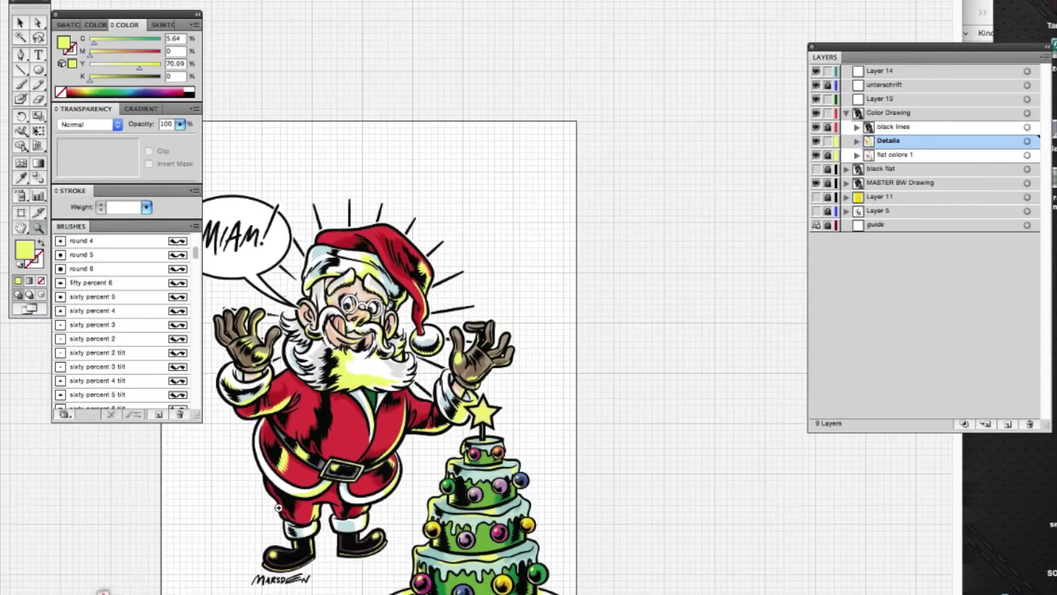
Step: Paint yellow highlights on a coat fold and across the belt area
{"action": "scroll", "coordinate": [308, 502], "scroll_direction": "up", "scroll_amount": 6}
{"action": "scroll", "coordinate": [340, 508], "scroll_direction": "up", "scroll_amount": 5}
{"action": "scroll", "coordinate": [340, 508], "scroll_direction": "right", "scroll_amount": 4}
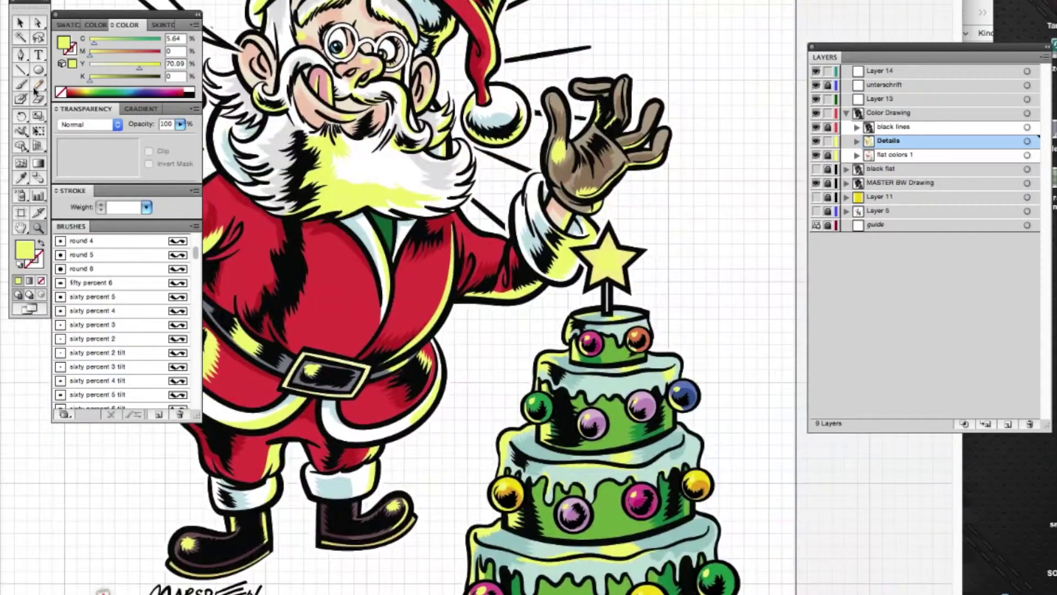
{"action": "mouse_move", "coordinate": [363, 304]}
{"action": "left_mouse_down"}
{"action": "mouse_move", "coordinate": [375, 271]}
{"action": "mouse_move", "coordinate": [382, 320]}
{"action": "mouse_move", "coordinate": [365, 348]}
{"action": "mouse_move", "coordinate": [324, 350]}
{"action": "left_mouse_up"}
{"action": "left_click_drag", "start_coordinate": [319, 388], "coordinate": [366, 370]}
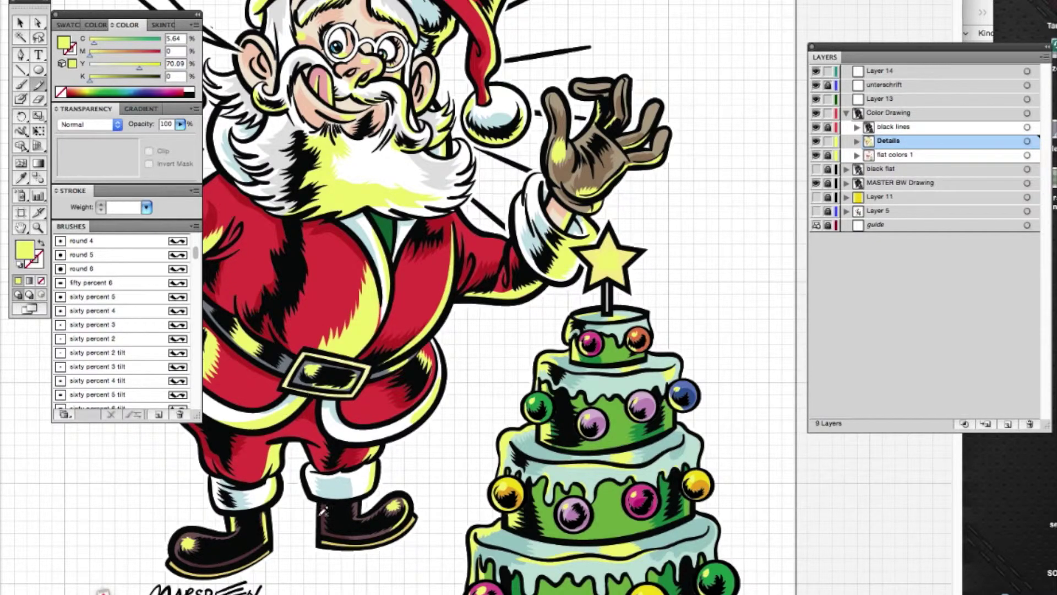
{"action": "scroll", "coordinate": [472, 347], "scroll_direction": "up", "scroll_amount": 4}
{"action": "scroll", "coordinate": [472, 347], "scroll_direction": "left", "scroll_amount": 2}
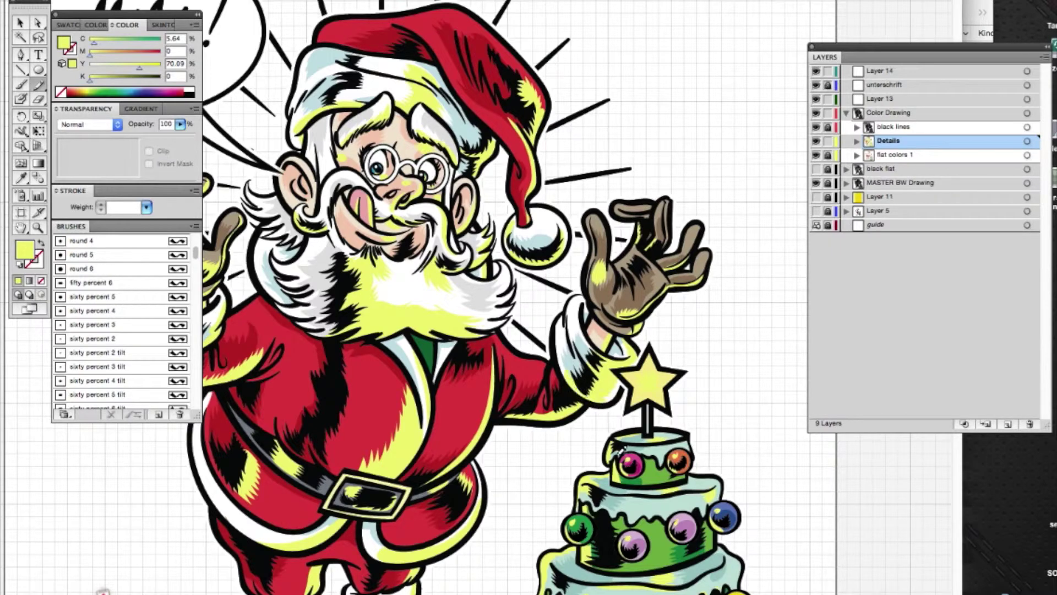
{"action": "key", "text": "z"}
{"action": "left_click", "coordinate": [352, 467], "text": "alt"}
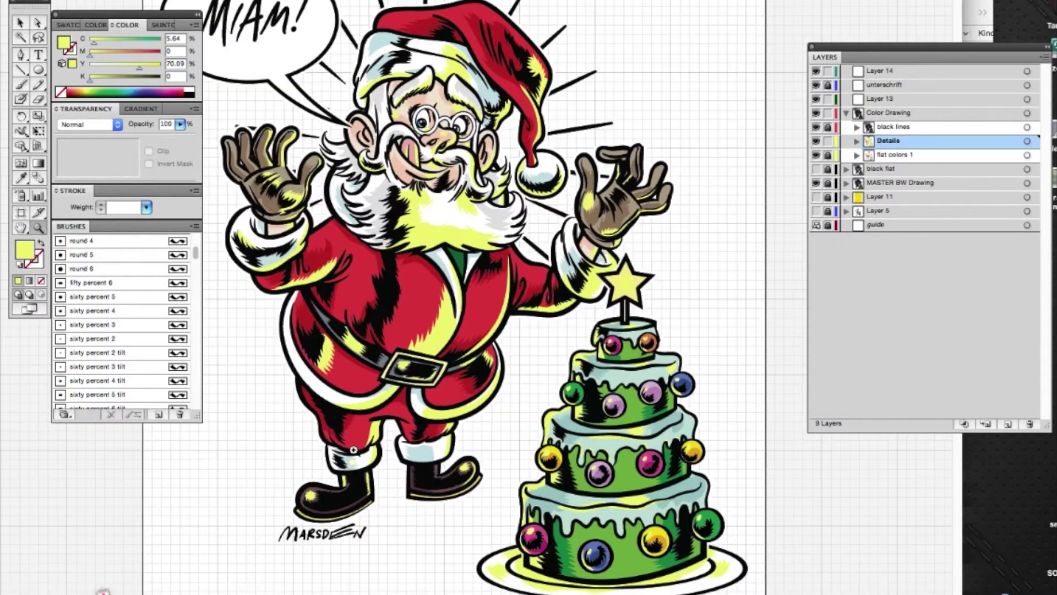
Step: Select all same-fill yellow highlights and recolour them to C2.74 M3.82 Y87.72
{"action": "left_click", "coordinate": [38, 23]}
{"action": "left_click", "coordinate": [448, 419]}
{"action": "left_click", "coordinate": [236, 0]}
{"action": "left_click", "coordinate": [408, 70]}
{"action": "double_click", "coordinate": [24, 250]}
{"action": "left_click", "coordinate": [494, 129]}
{"action": "left_click", "coordinate": [687, 123]}
{"action": "left_click", "coordinate": [252, 491]}
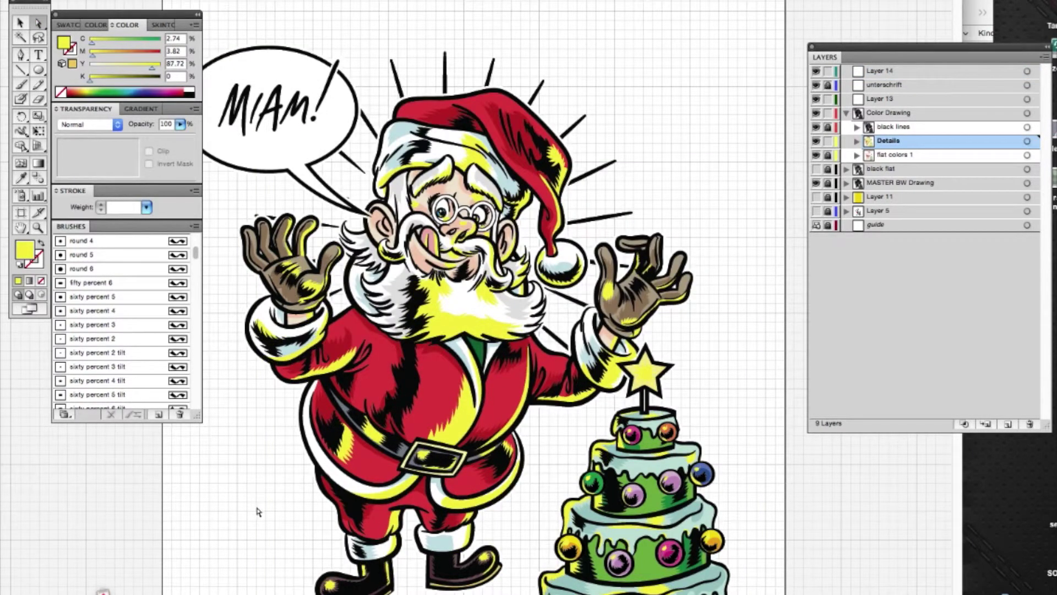
Step: Show the Layer 11 background and target it for recolouring
{"action": "left_click", "coordinate": [816, 196]}
{"action": "left_click", "coordinate": [1027, 197]}
{"action": "double_click", "coordinate": [24, 251]}
Step: Recolour the Layer 11 background dark red, then dark green, in the Color Picker
{"action": "left_click", "coordinate": [552, 295]}
{"action": "left_click", "coordinate": [447, 230]}
{"action": "key", "text": "Return"}
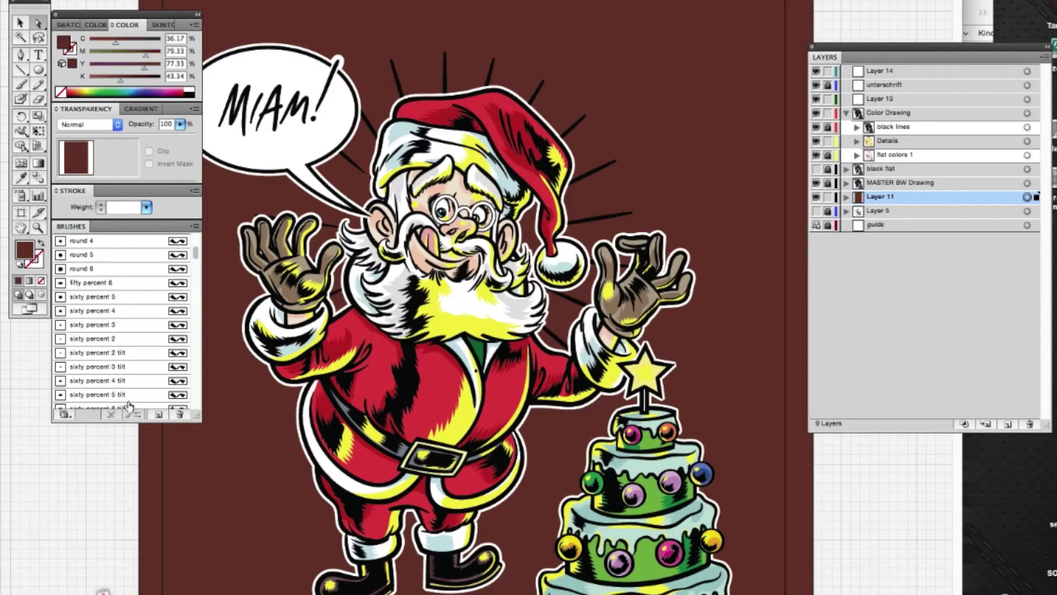
{"action": "double_click", "coordinate": [24, 251]}
{"action": "left_click", "coordinate": [550, 235]}
{"action": "left_click", "coordinate": [384, 229]}
{"action": "key", "text": "Return"}
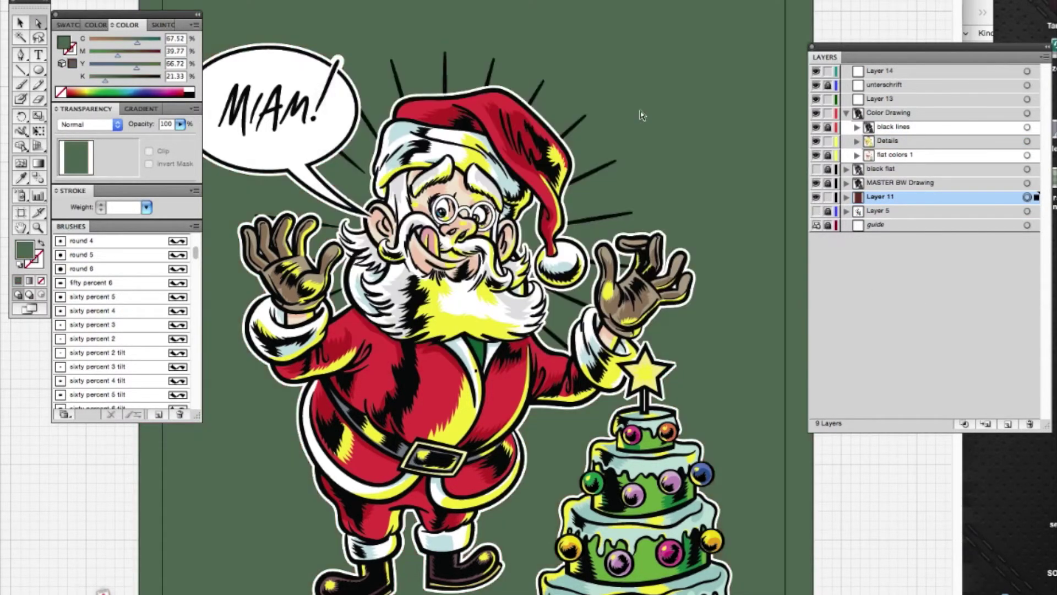
Step: Zoom out to show the whole page and hide the green background layer
{"action": "key", "text": "z"}
{"action": "left_click", "coordinate": [383, 461], "text": "alt"}
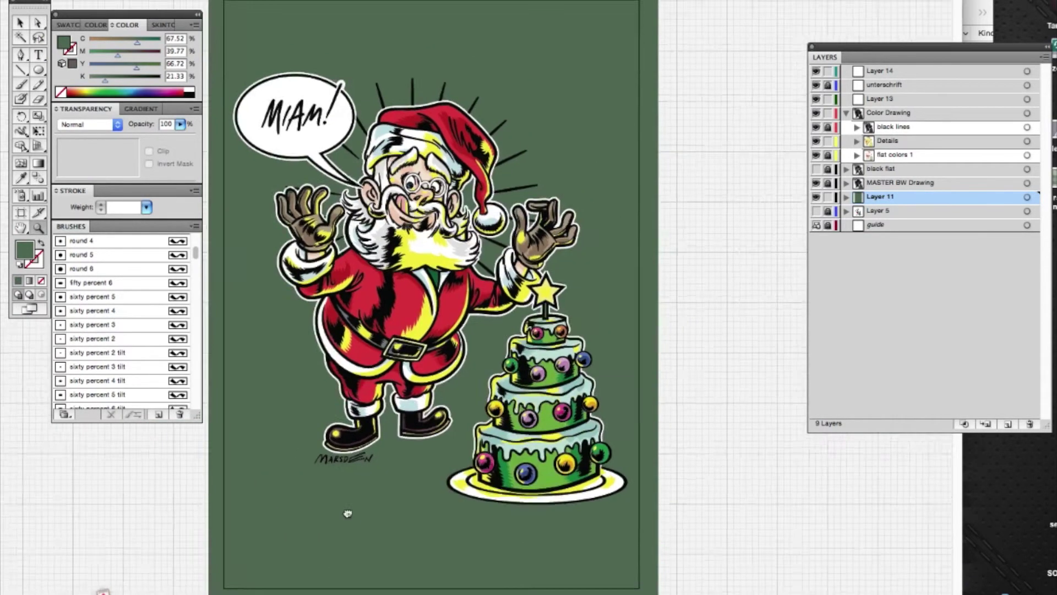
{"action": "left_click", "coordinate": [816, 196]}
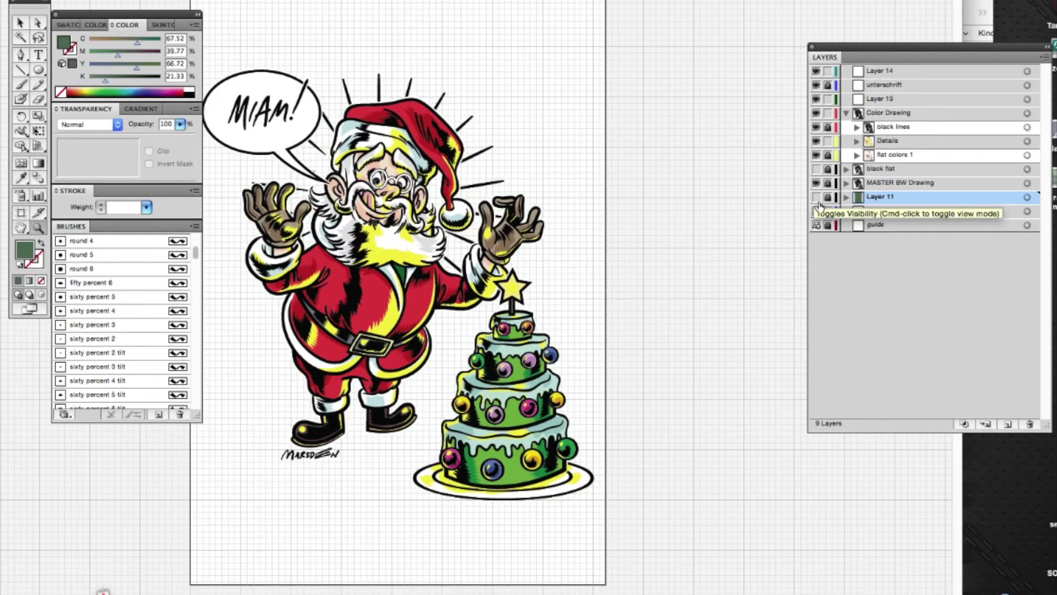
Step: Collect the Details and flat colors 1 sublayers into a new layer named 'colors', then hide it
{"action": "left_click", "coordinate": [889, 141]}
{"action": "left_click", "coordinate": [896, 160], "text": "shift"}
{"action": "left_click", "coordinate": [1045, 57]}
{"action": "left_click", "coordinate": [902, 231]}
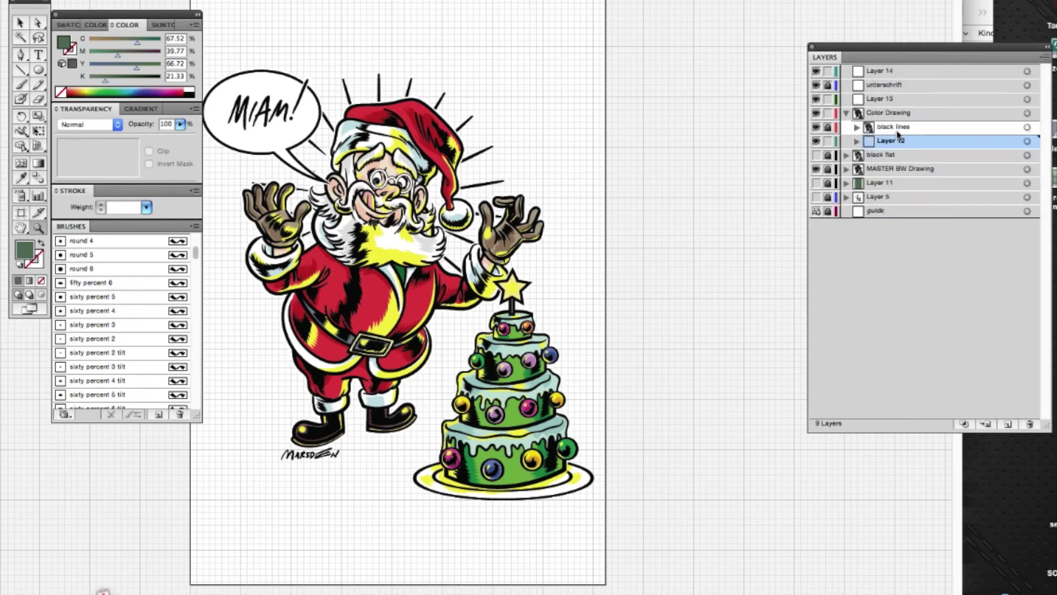
{"action": "double_click", "coordinate": [888, 145]}
{"action": "type", "text": "colors"}
{"action": "key", "text": "Return"}
{"action": "left_click", "coordinate": [816, 142]}
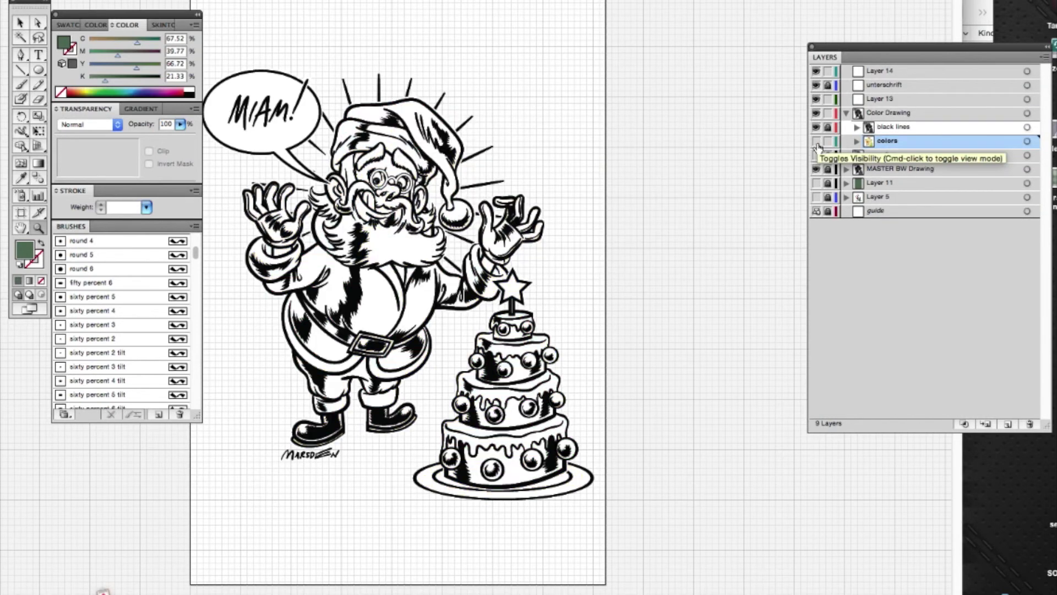